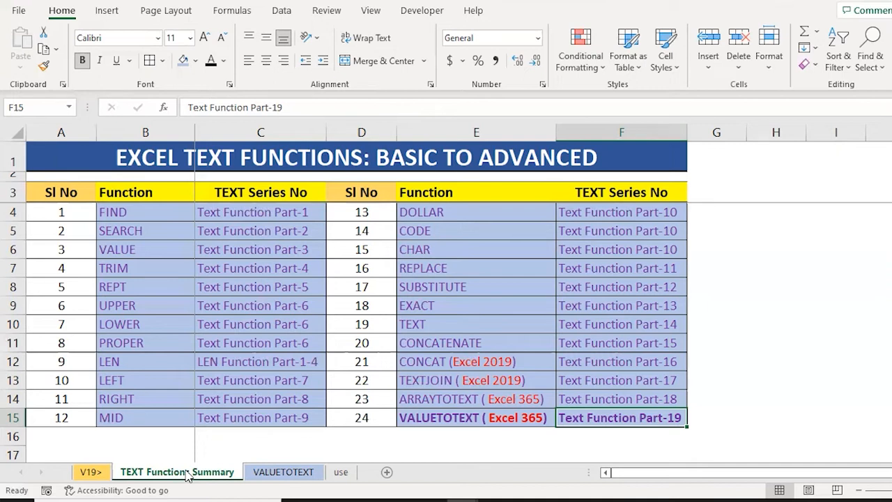
Leave the TEXT Functions Summary sheet and go to the VALUETOTEXT worksheet.
click(284, 473)
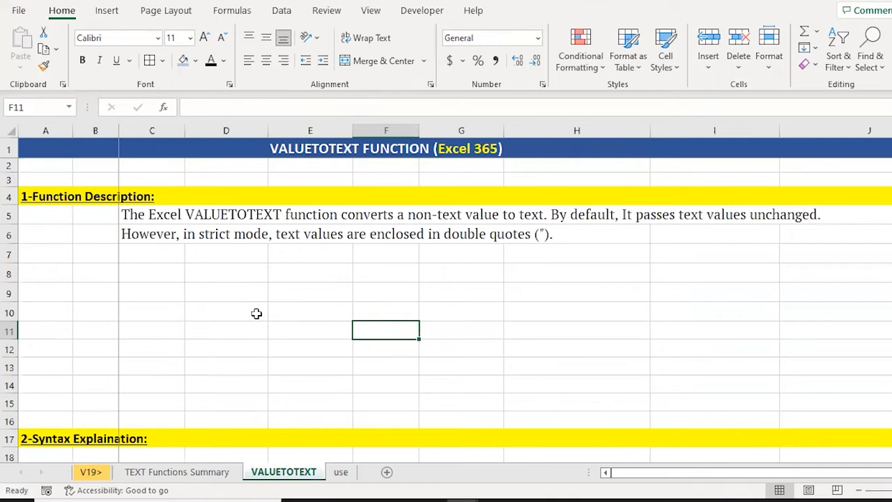
key(ctrl+Up)
key(Home)
key(Down)
key(Down)
key(Down)
key(Down)
key(Down)
key(Down)
key(Right)
key(Right)
key(Down)
key(Down)
key(Down)
key(Down)
key(Down)
key(Down)
key(Down)
key(Down)
key(Down)
key(Down)
key(Down)
key(Down)
key(Down)
key(Down)
key(Down)
key(Down)
key(Down)
key(Down)
key(Down)
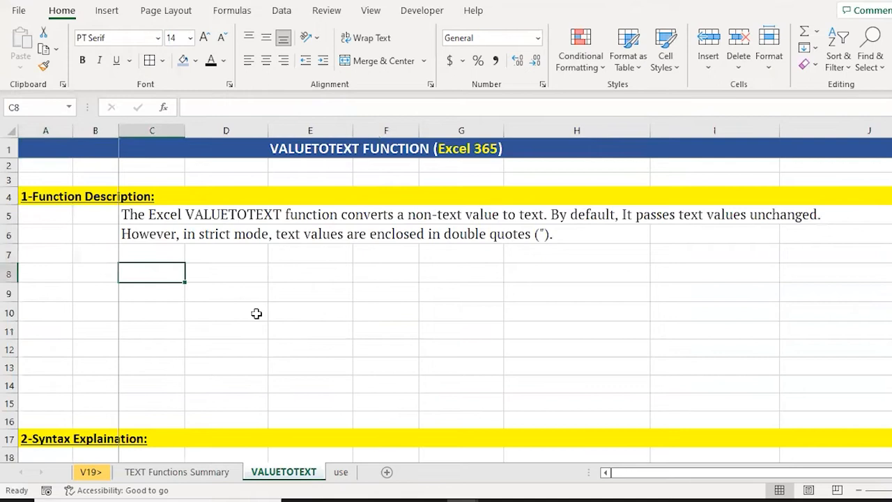
key(Down)
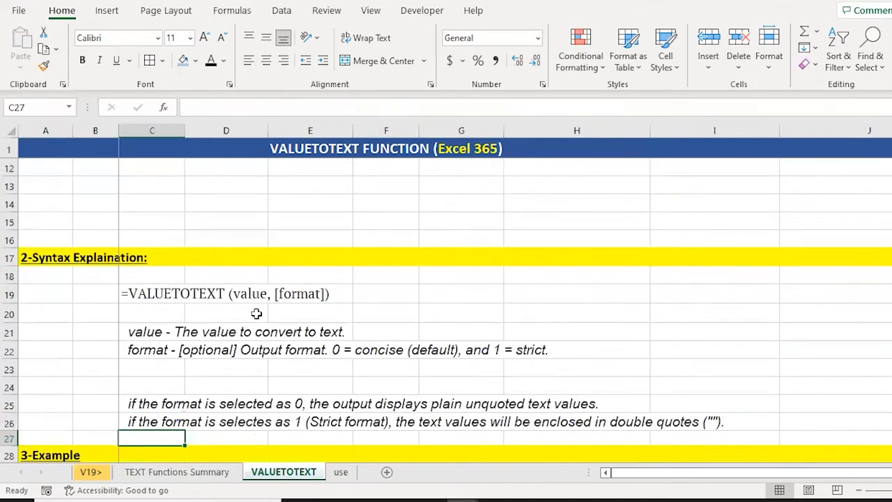
key(Down)
key(Down)
key(Down)
key(Down)
key(Down)
key(Down)
key(Down)
key(Down)
key(Down)
key(Down)
key(Down)
key(Down)
key(Down)
key(Down)
key(Down)
key(Down)
key(Down)
key(Down)
key(Down)
key(Down)
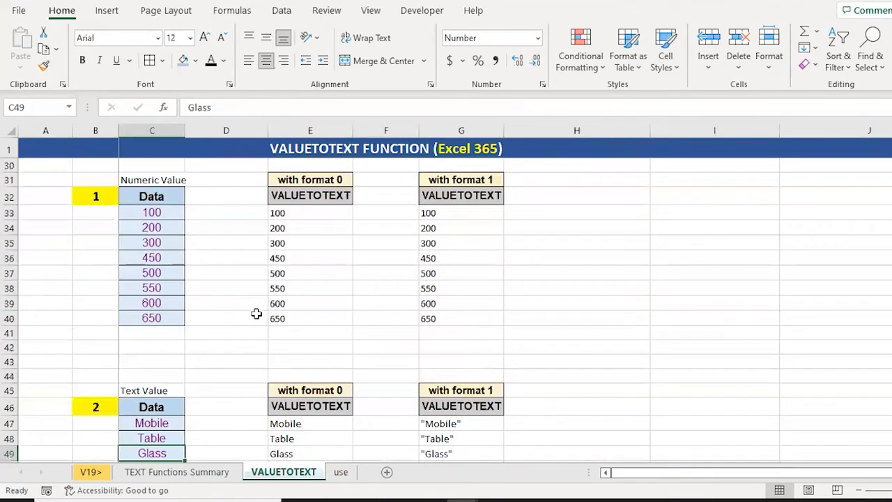
key(Down)
key(Down)
key(Down)
key(Down)
key(Down)
key(Down)
key(Down)
key(Down)
key(Down)
key(Down)
key(Down)
key(Down)
key(Down)
key(Down)
key(Down)
key(Down)
key(Down)
key(Down)
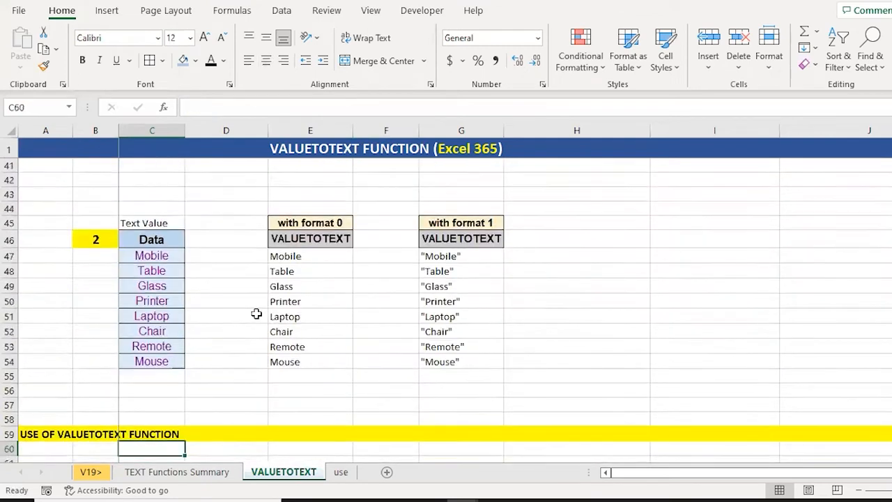
key(Down)
key(Down)
key(Down)
key(Down)
key(Down)
key(Down)
key(Down)
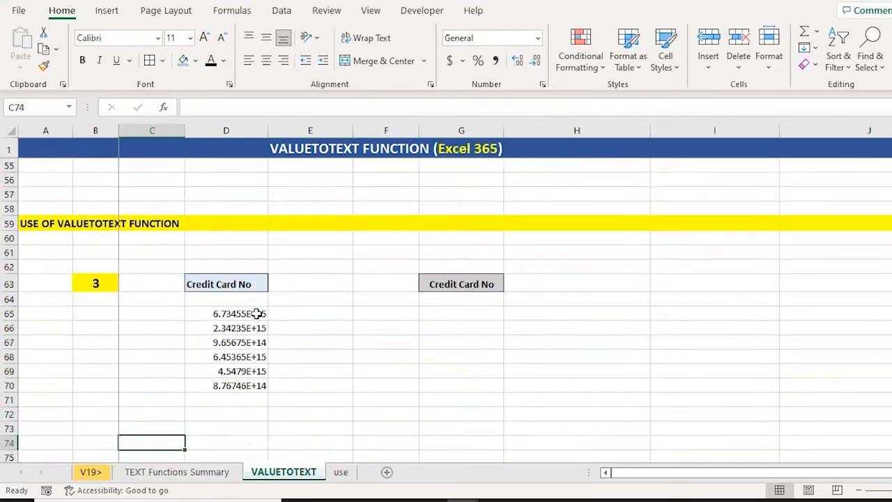
key(Right)
key(Right)
key(Left)
key(ctrl+Up)
key(ctrl+Up)
key(Down)
key(Down)
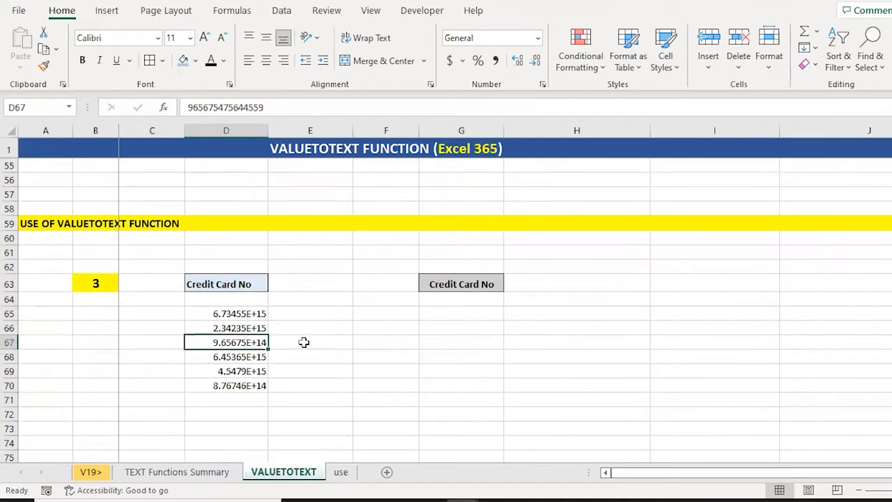
key(Down)
key(Down)
key(Down)
key(Down)
key(Down)
key(Down)
key(Down)
key(Down)
key(Down)
key(Down)
key(Down)
key(Down)
key(Down)
key(Down)
key(Down)
key(Down)
key(Down)
key(Down)
key(Down)
key(Down)
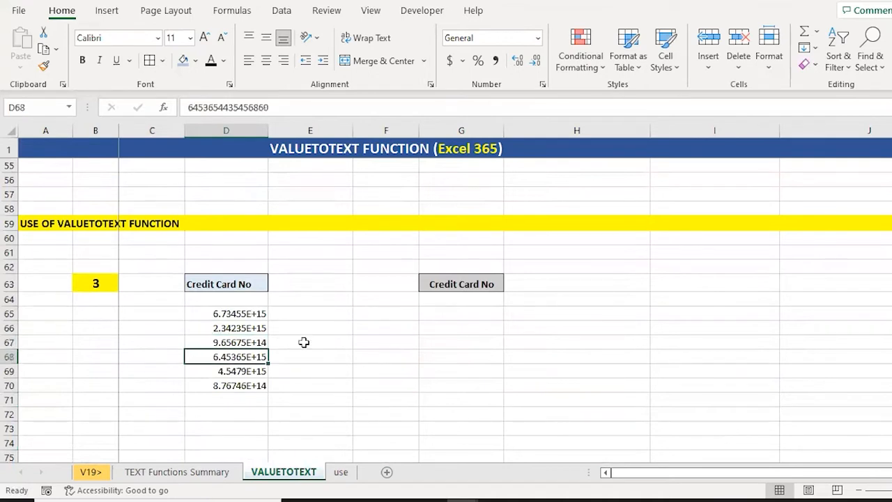
key(ctrl+Up)
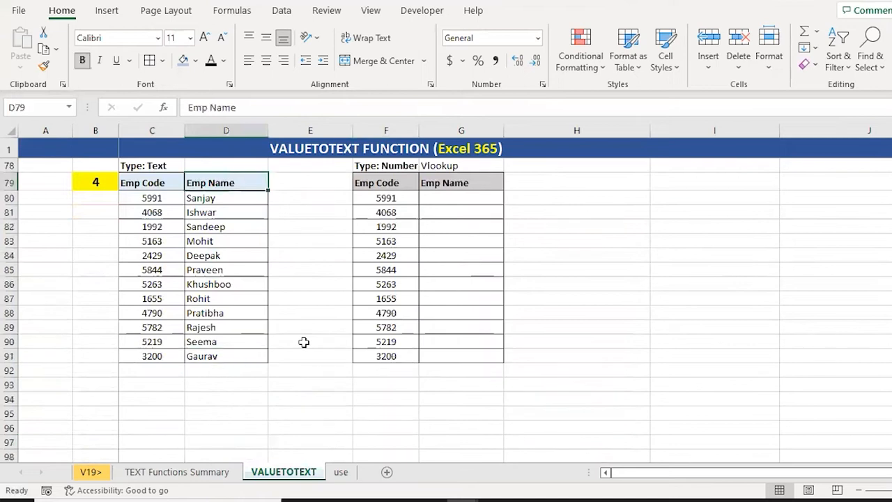
key(ctrl+Up)
key(ctrl+Up)
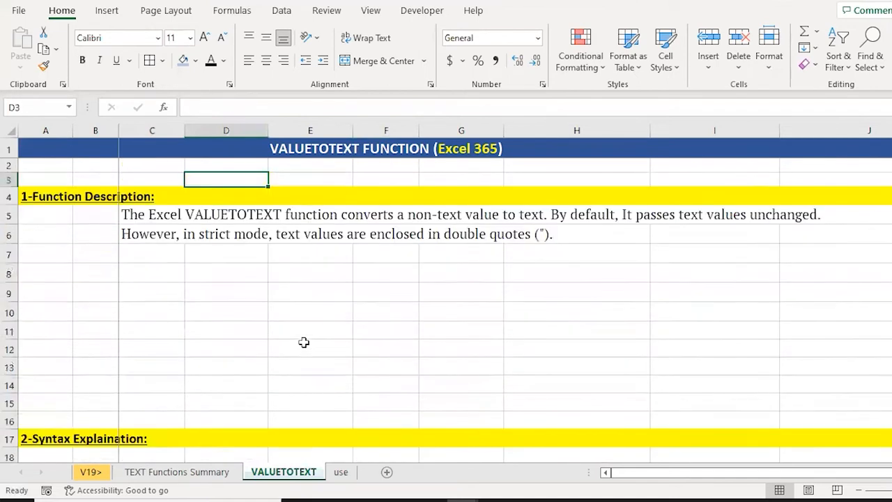
key(Right)
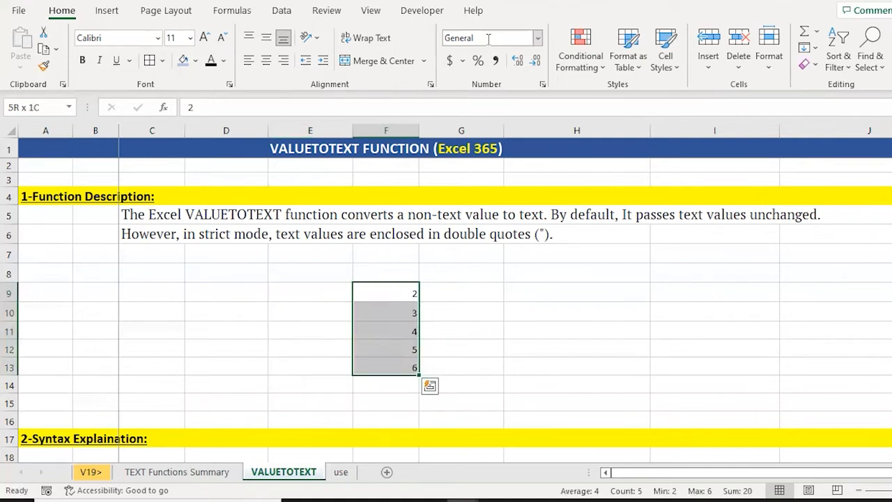
Format F9:F13 as Text and re-enter the numbers 2–6 so they are stored as text.
click(488, 37)
text(Textxt)
key(Return)
key(Down)
key(Up)
key(F2)
key(Return)
key(F2)
key(Return)
key(F2)
key(Return)
key(F2)
key(Return)
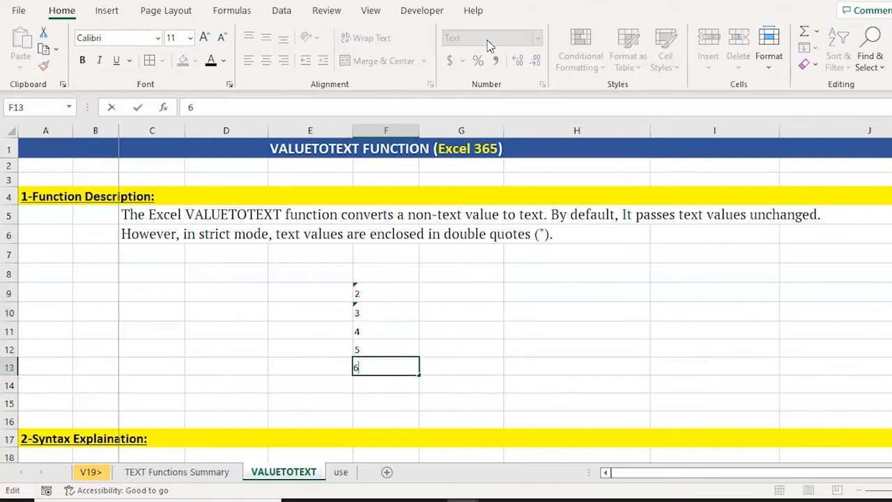
key(F2)
key(Return)
key(Up)
key(Up)
key(Up)
key(Up)
key(Up)
Enter =VALUE(F9) in G9 and copy it down to G13.
key(Right)
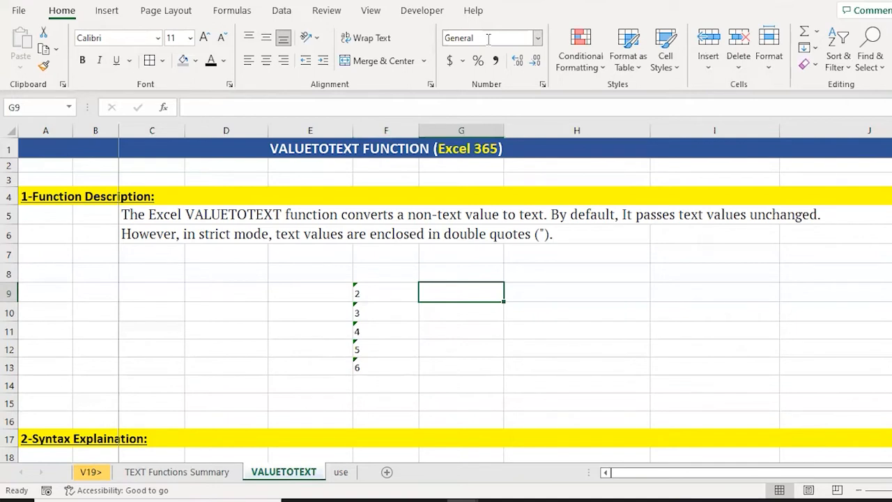
text(=)
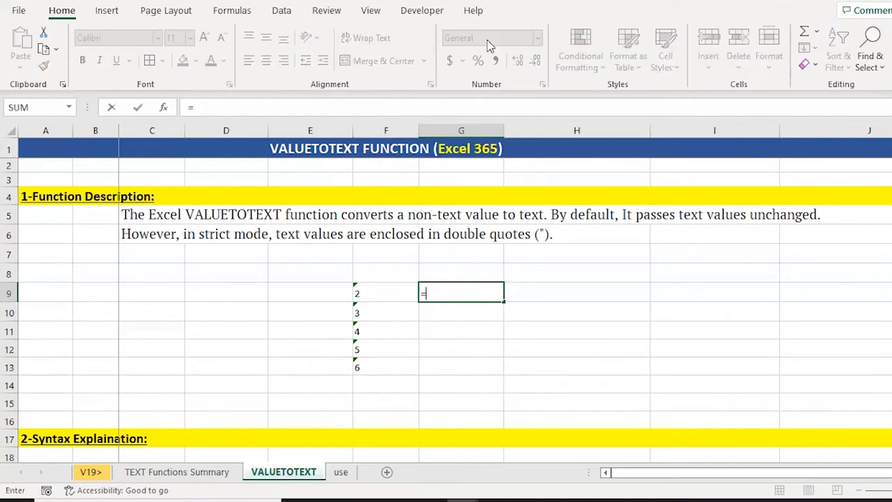
text(val)
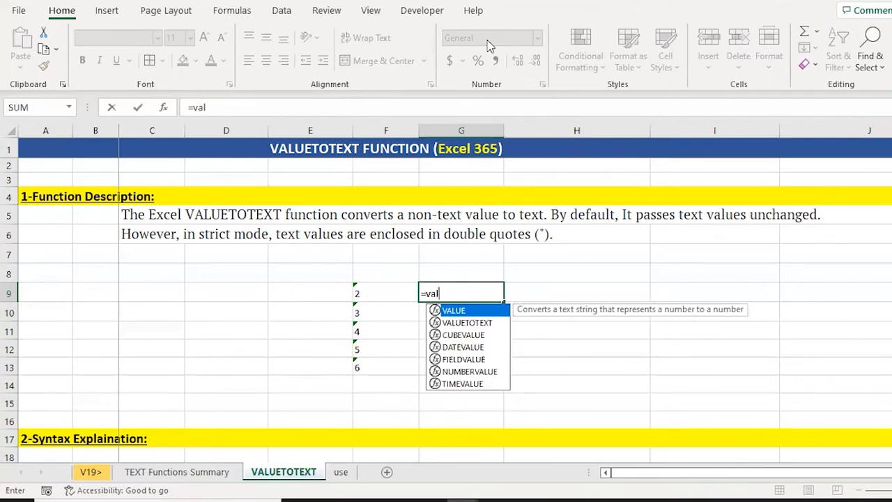
key(Tab)
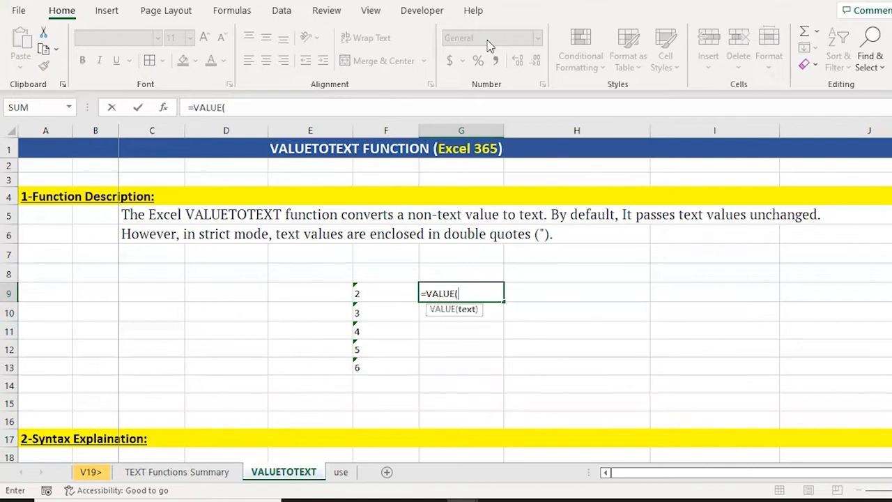
key(Left)
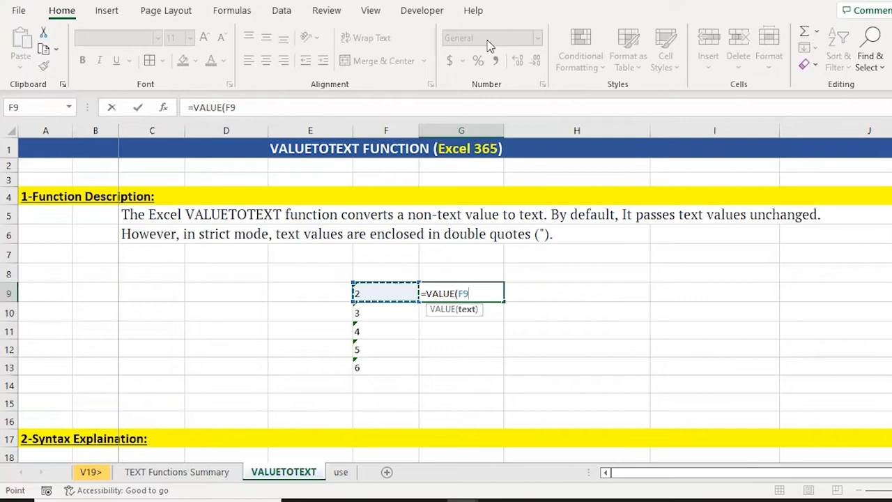
key(ctrl+Return)
key(ctrl+c)
key(shift+Down)
key(shift+Down)
key(shift+Down)
key(shift+Down)
key(Return)
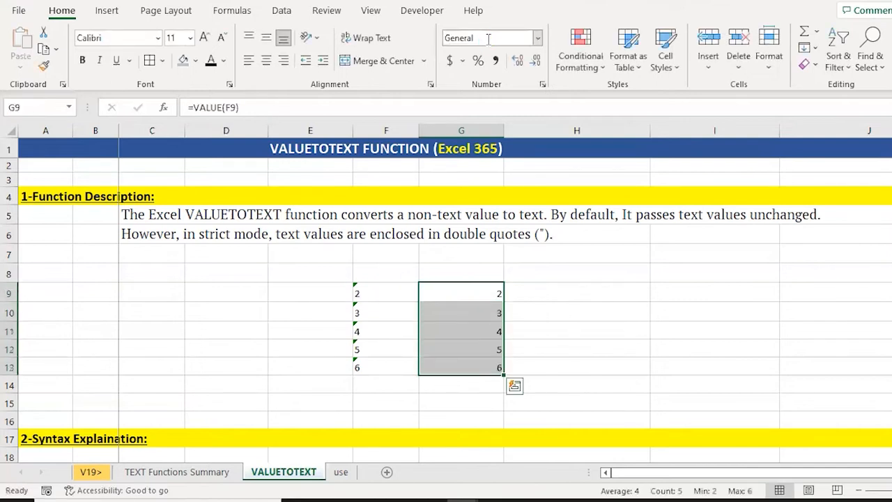
key(Left)
key(Left)
key(Right)
key(shift+Down)
key(shift+Down)
key(shift+Down)
key(shift+Down)
key(Right)
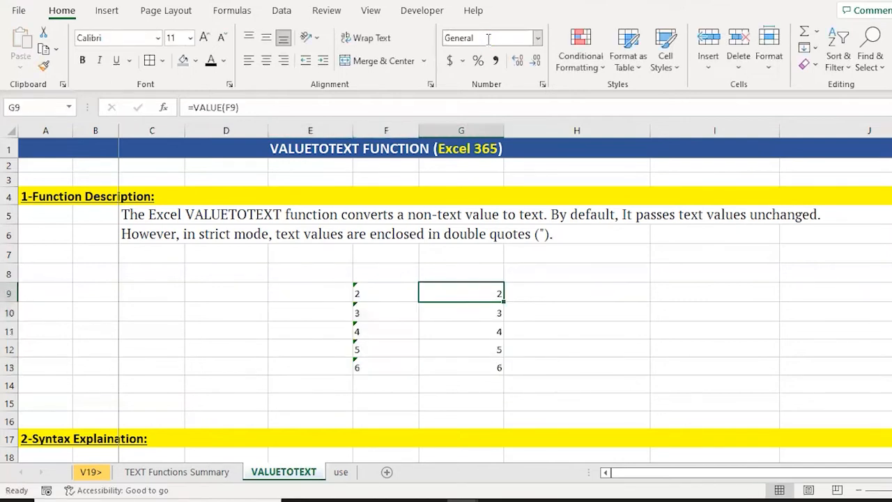
key(shift+Down)
key(shift+Down)
key(shift+Down)
key(shift+Down)
key(Right)
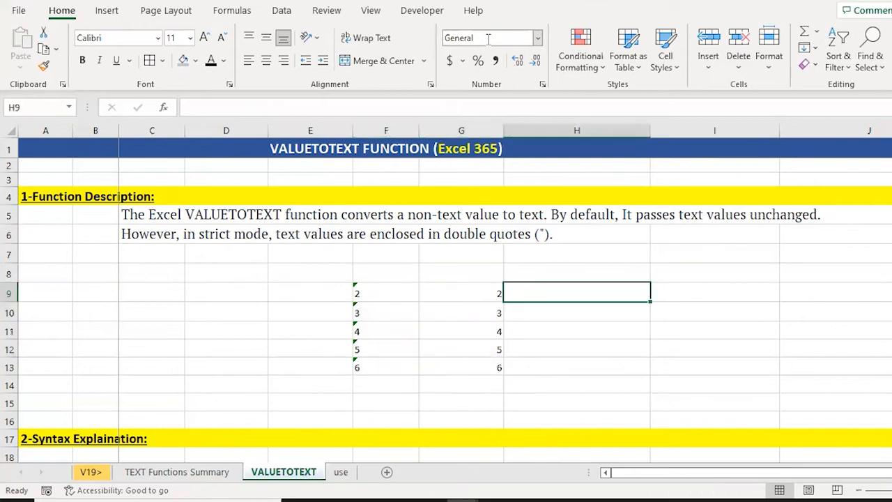
Enter =F9*1 in H9 and copy it down to H13.
text(=)
key(Left)
key(Left)
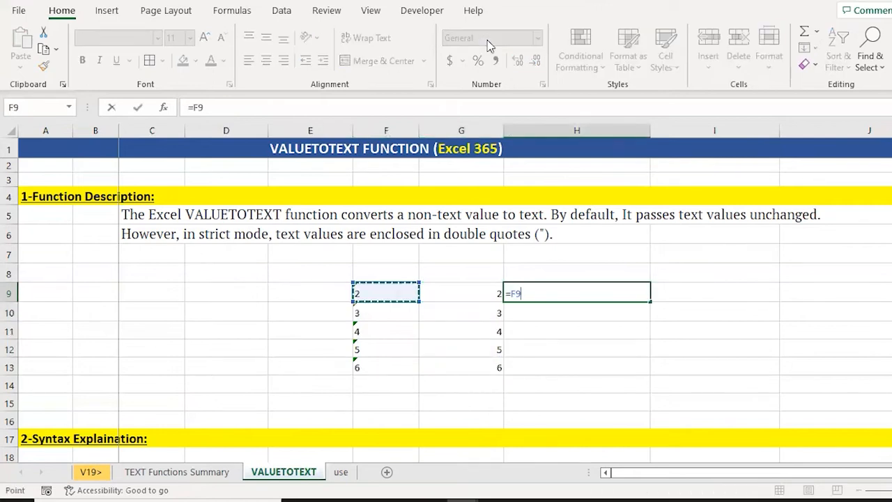
text(*1)
key(ctrl+Return)
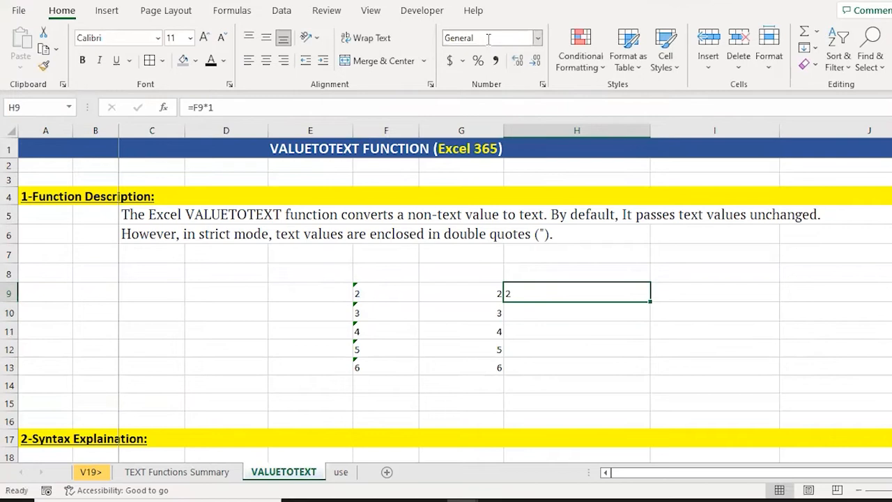
key(ctrl+c)
key(shift+Down)
key(shift+Down)
key(shift+Down)
key(shift+Down)
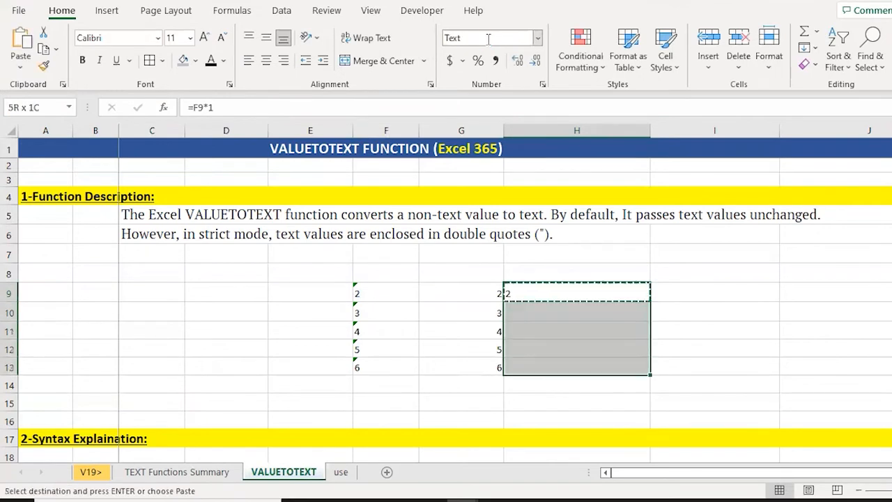
key(Return)
key(Right)
Enter =F9+0 in I9 and copy it down to I13.
text(=)
key(Left)
key(Left)
key(Left)
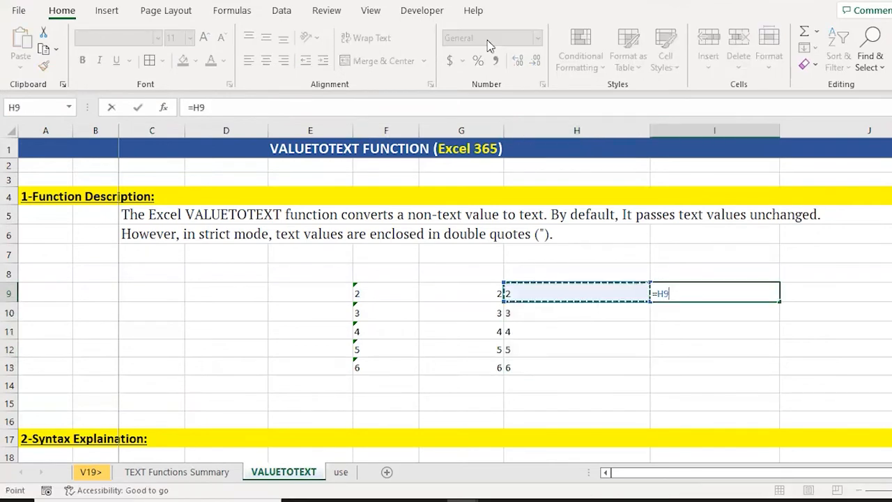
text(+)
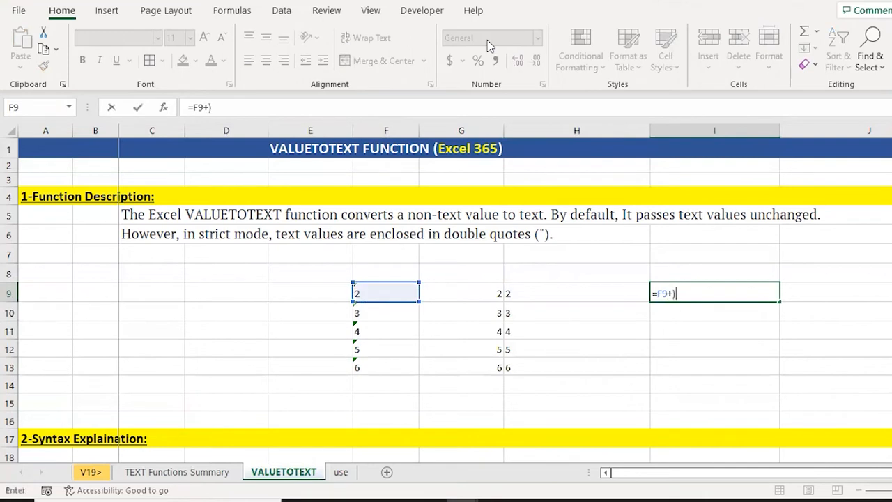
text(0)
key(ctrl+Return)
key(ctrl+c)
key(shift+Down)
key(shift+Down)
key(shift+Down)
key(shift+Down)
key(shift+Down)
key(shift+Up)
key(Return)
key(Right)
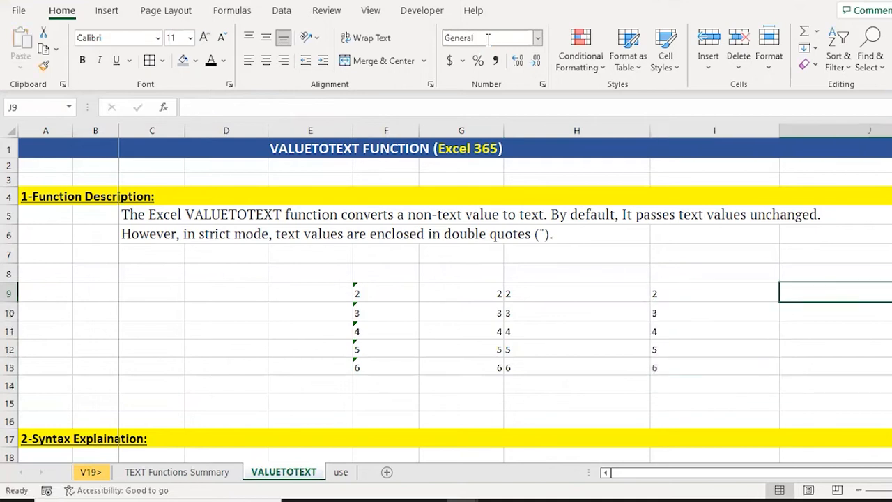
Enter =F9/1 in J9 and copy it down to J13.
text(=)
key(Left)
key(Left)
key(Left)
key(Left)
text(/1)
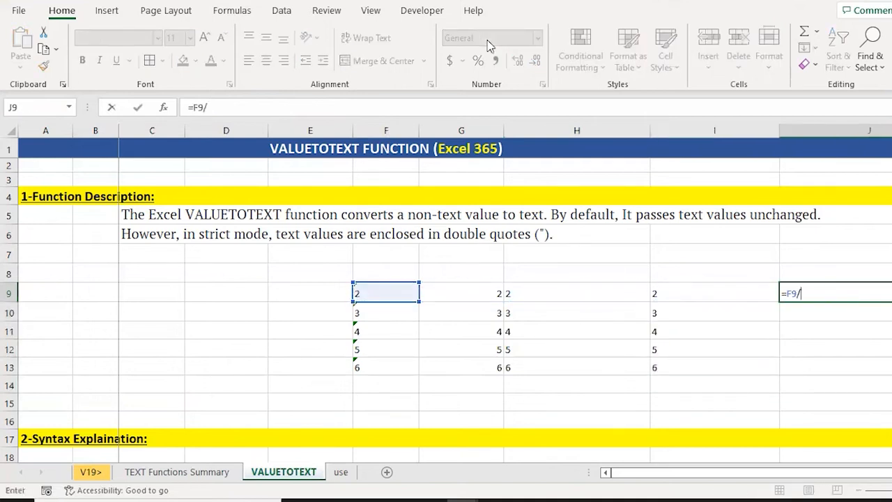
key(ctrl+Return)
key(ctrl+c)
key(shift+Down)
key(shift+Down)
key(shift+Down)
key(shift+Down)
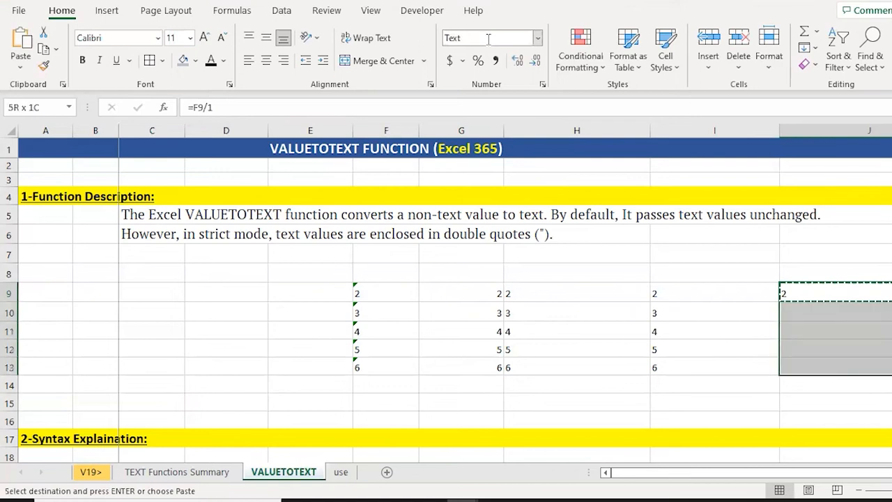
key(Return)
key(Right)
Enter =--F9 in K9 and copy it down to K13.
text(=)
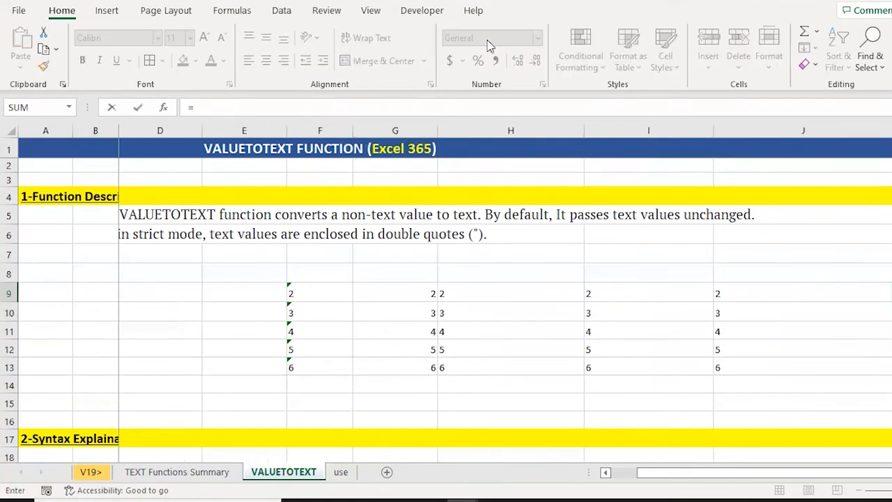
text(--)
key(Left)
key(Left)
key(Left)
key(Left)
key(Left)
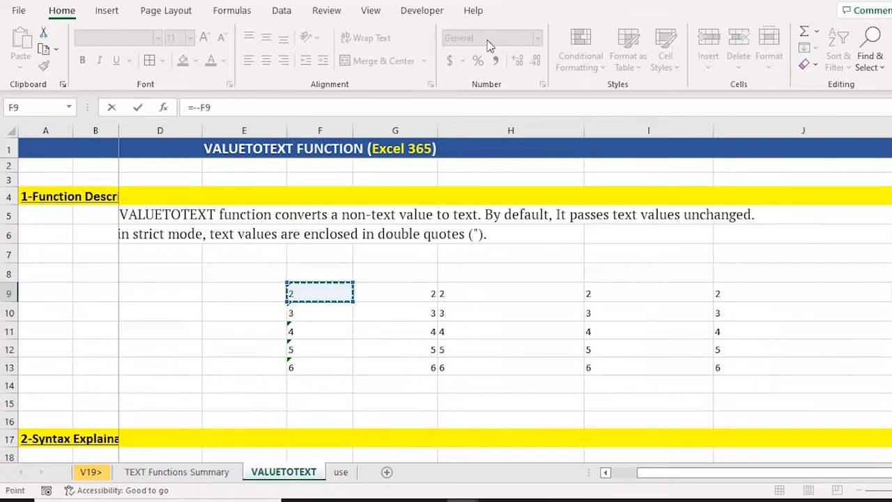
key(ctrl+Return)
key(ctrl+c)
key(shift+Down)
key(shift+Down)
key(shift+Down)
key(shift+Down)
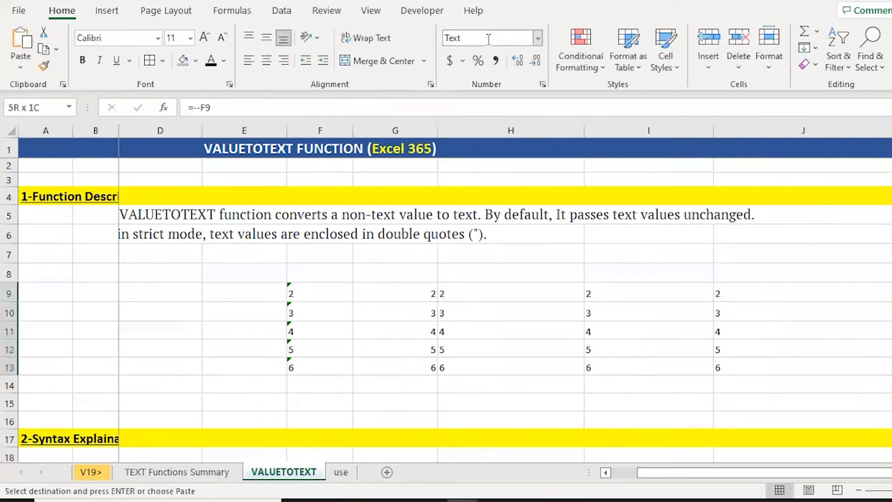
key(Return)
Select F9:K13 and delete all the conversion examples.
key(Left)
key(Left)
key(Left)
key(Left)
key(Left)
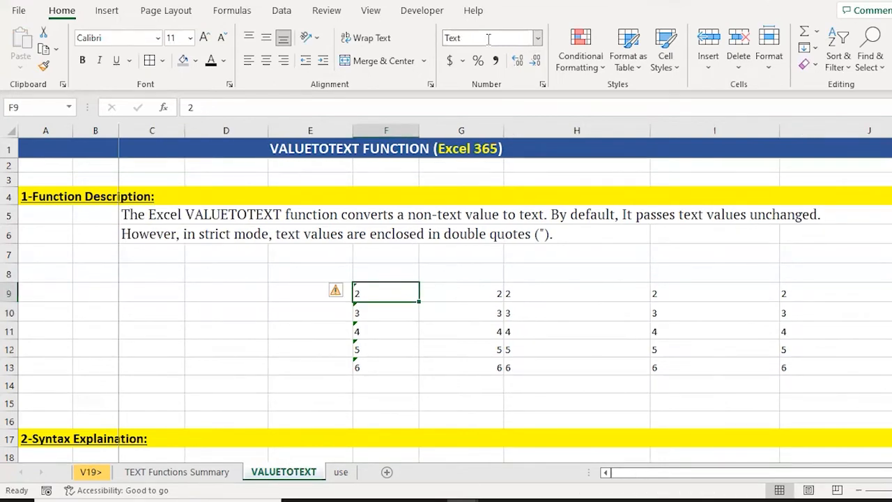
key(ctrl+shift+Down)
key(ctrl+shift+Right)
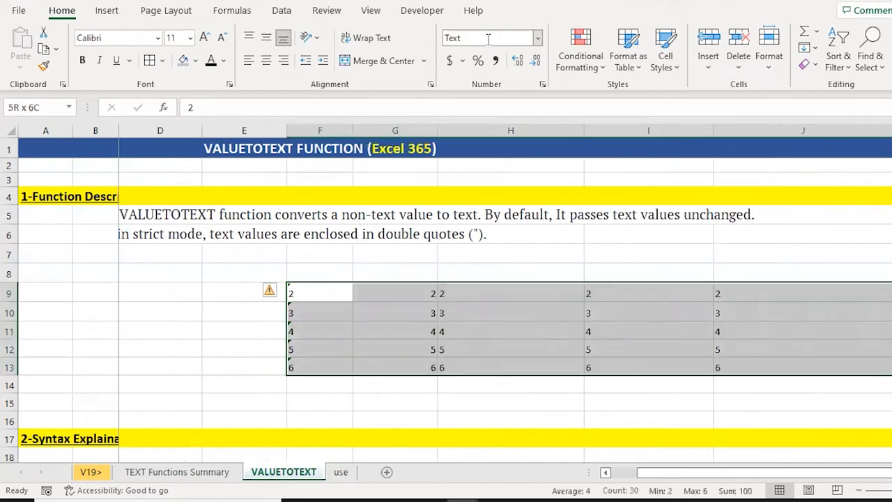
key(Delete)
key(Left)
key(Left)
key(Left)
key(Left)
key(Left)
key(Right)
key(Right)
key(Right)
key(Right)
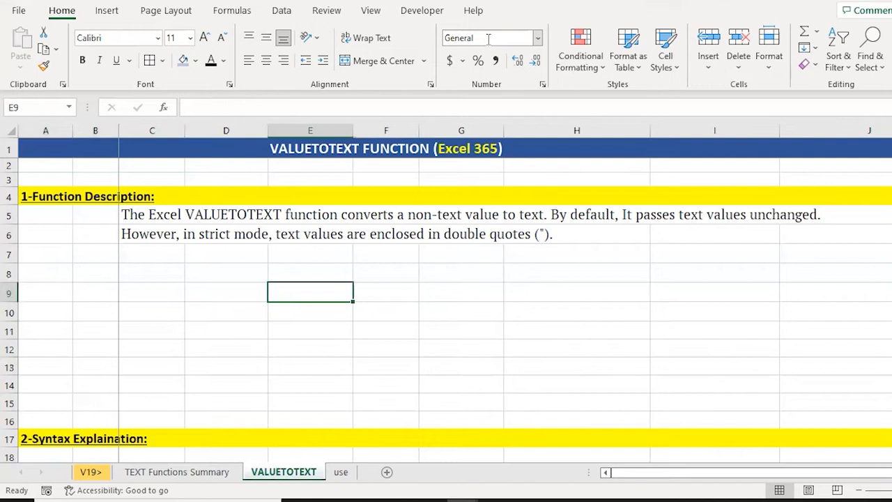
Enter 3, 3, 5, 6, 7 in E9:E13 and centre them.
key(Left)
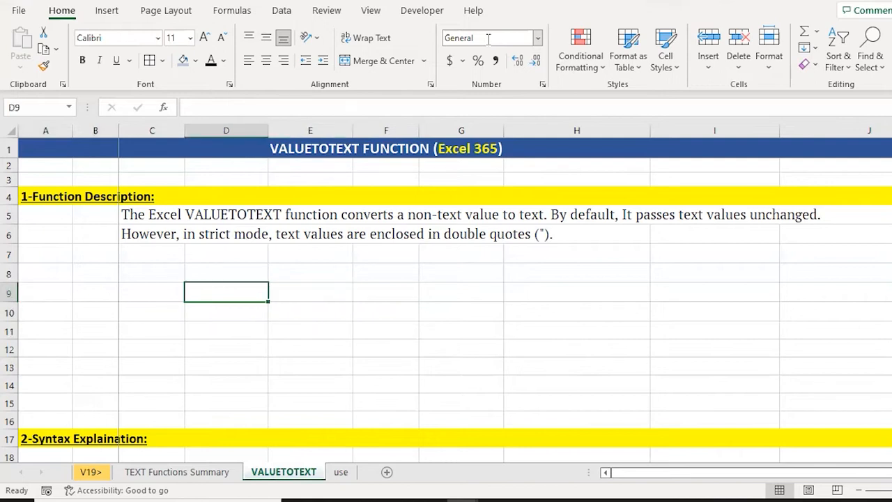
key(Right)
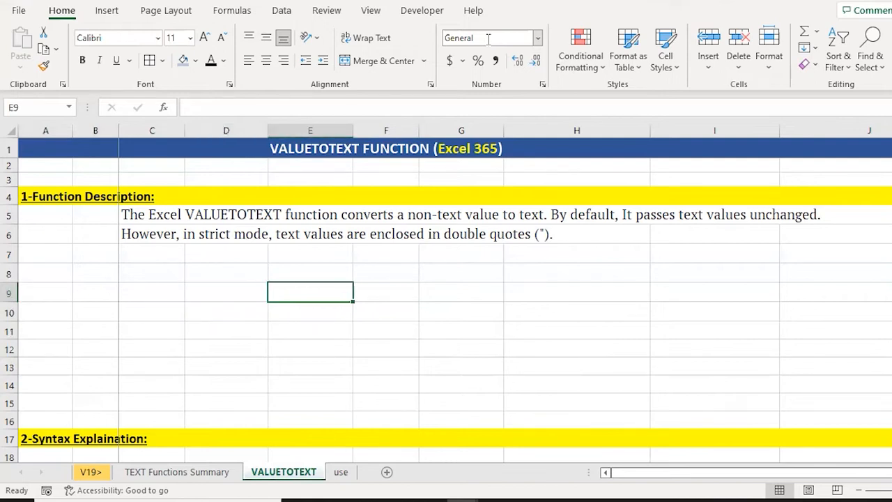
text(3)
key(Return)
text(3)
key(Return)
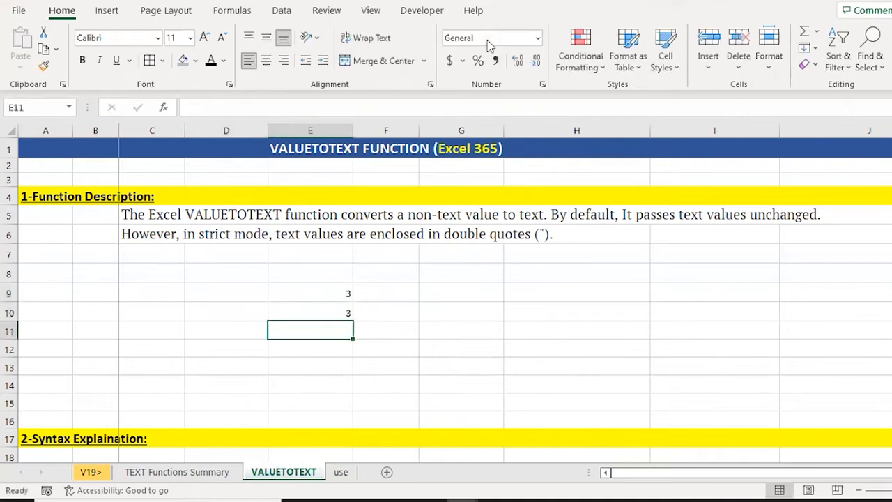
key(Up)
key(Down)
text(5)
key(Return)
text(6)
key(Return)
text(7)
key(Return)
drag(311, 294, 310, 368)
click(266, 62)
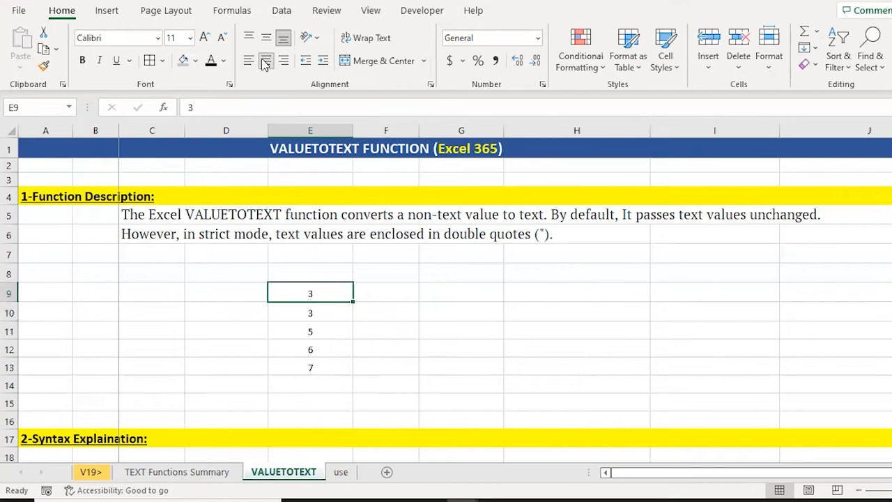
Enter =ISNUMBER(E9) in F9 and copy it to F13, showing TRUE for each.
key(Right)
text(=)
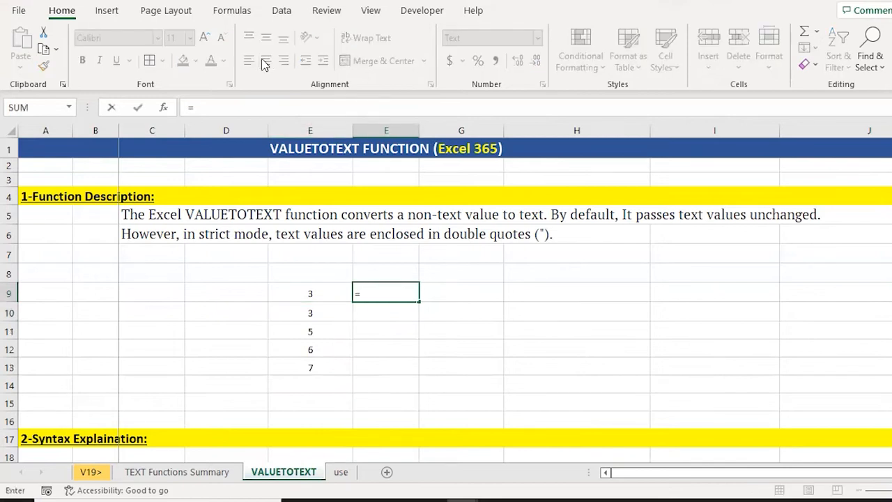
text(i)
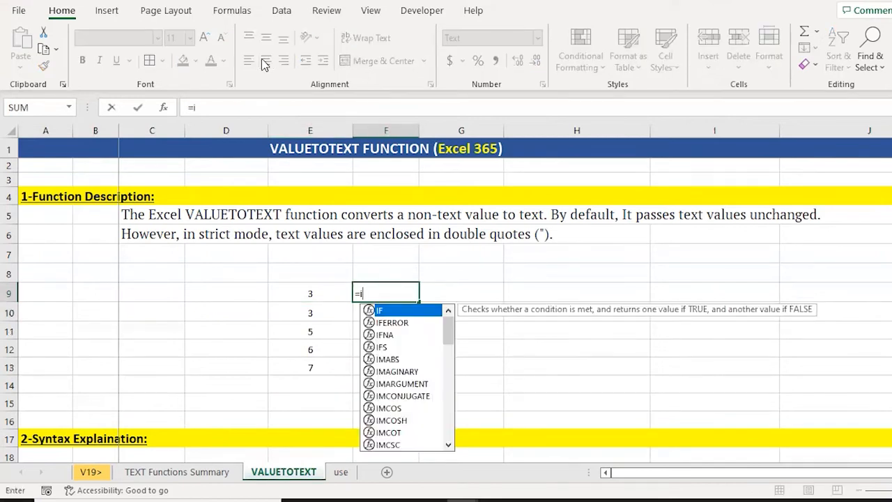
key(BackSpace)
key(BackSpace)
text(=isnu)
key(Tab)
text(e9))
key(Return)
key(Up)
key(ctrl+c)
key(shift+Down)
key(shift+Down)
key(shift+Down)
key(shift+Down)
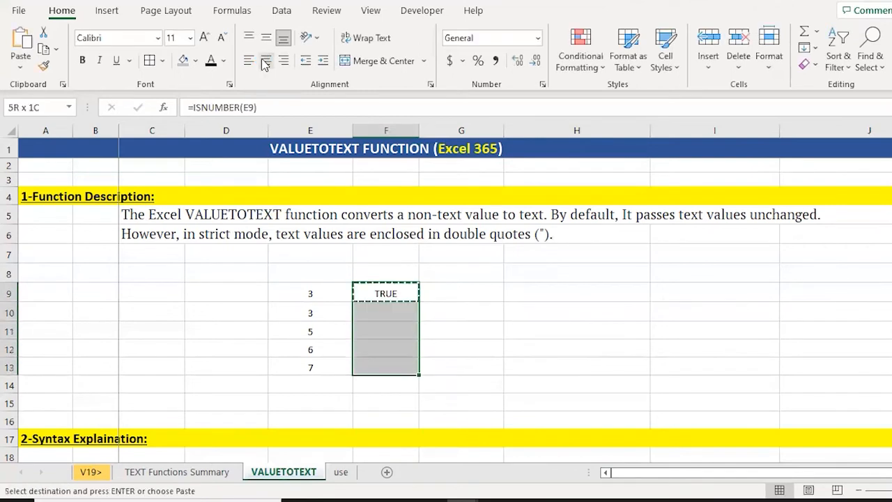
key(Return)
key(ctrl+shift+Up)
key(ctrl+shift+Down)
key(Delete)
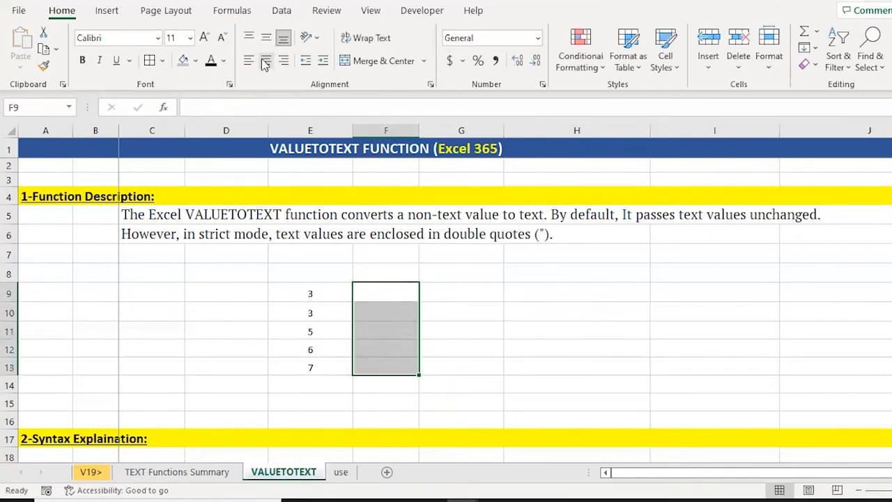
key(shift+Up)
key(shift+Up)
key(shift+Up)
key(shift+Up)
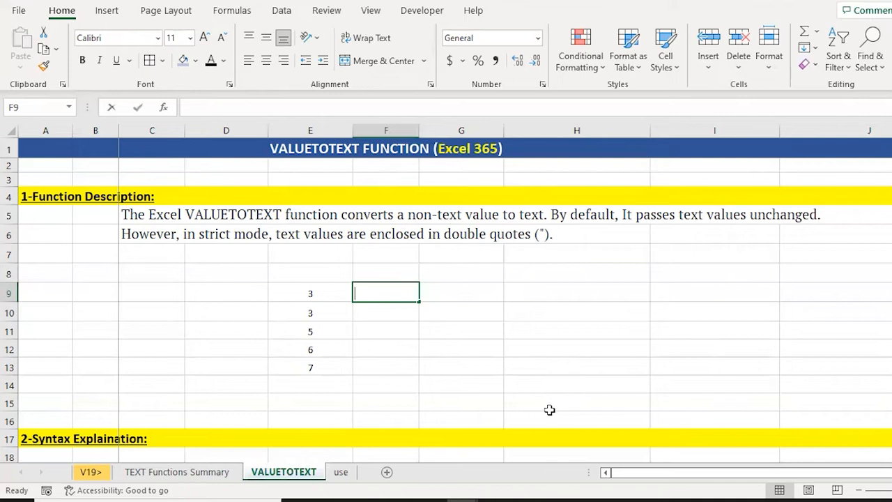
Enter =VALUETOTEXT(E9) in F9, without a format argument, and copy it down to F13.
text(=)
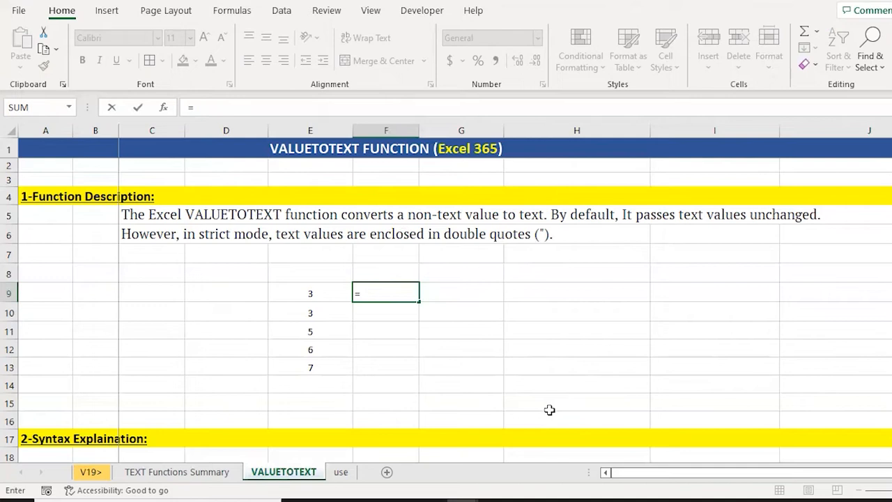
text(val)
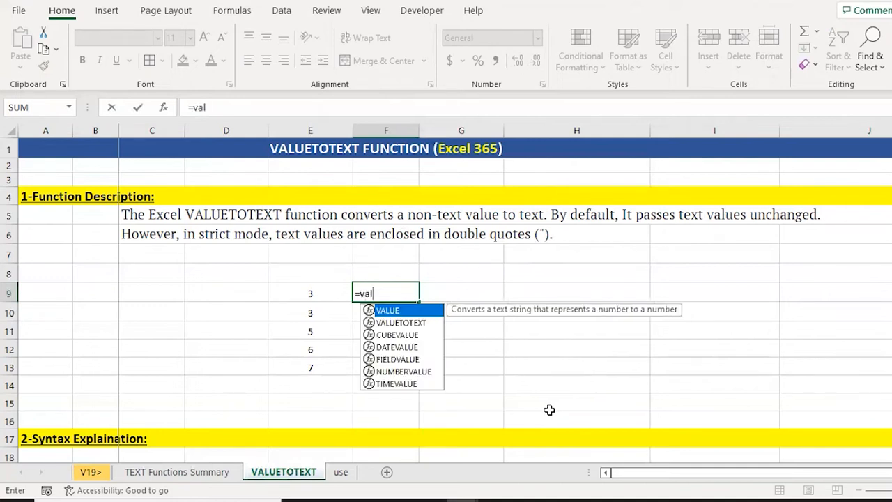
key(Down)
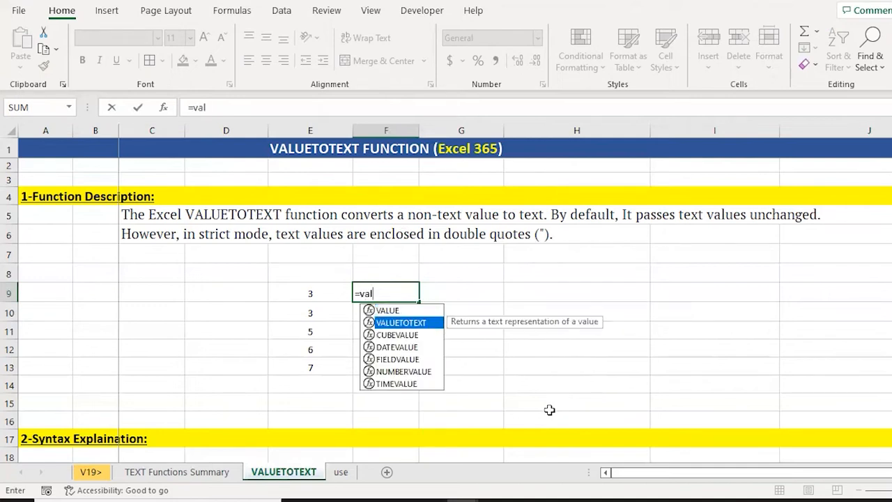
key(Tab)
key(Left)
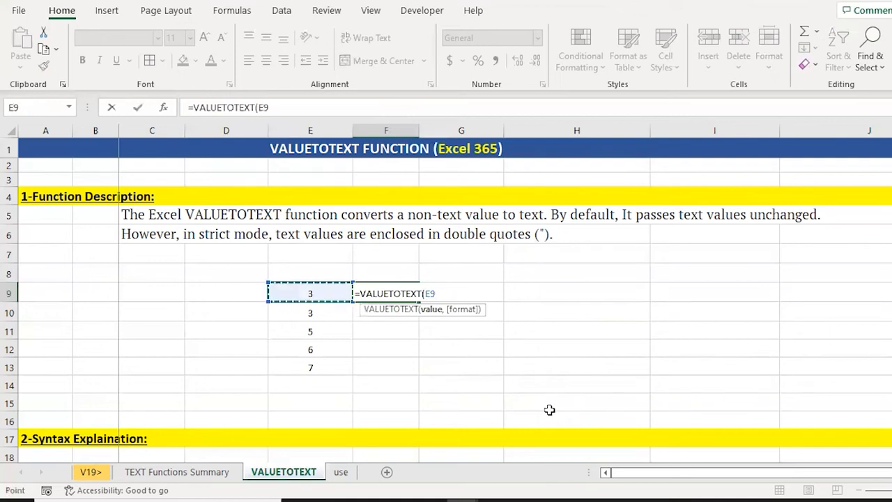
text(,)
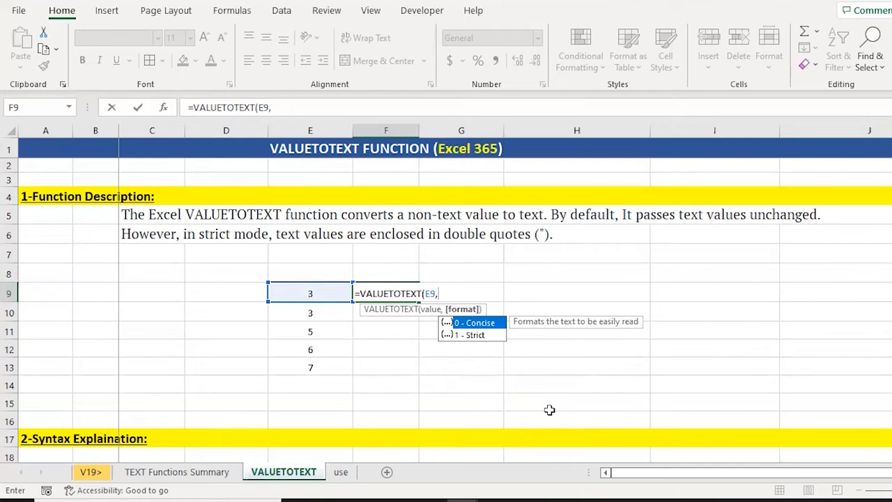
key(BackSpace)
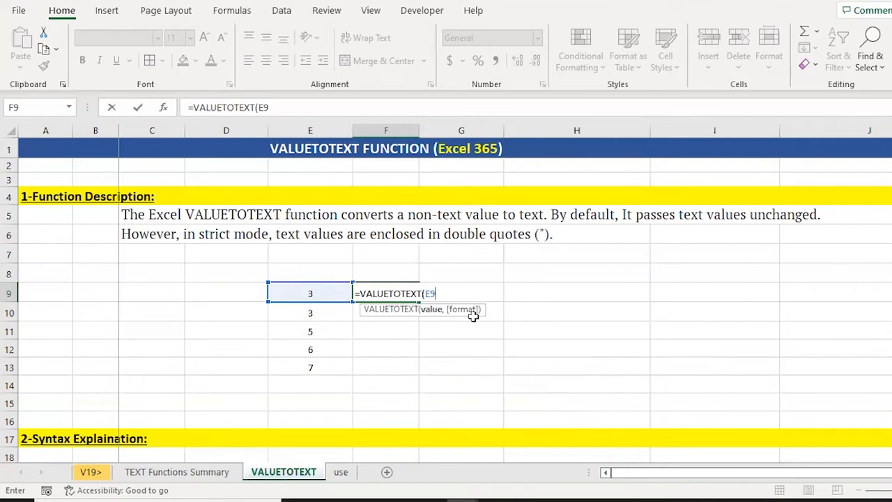
text())
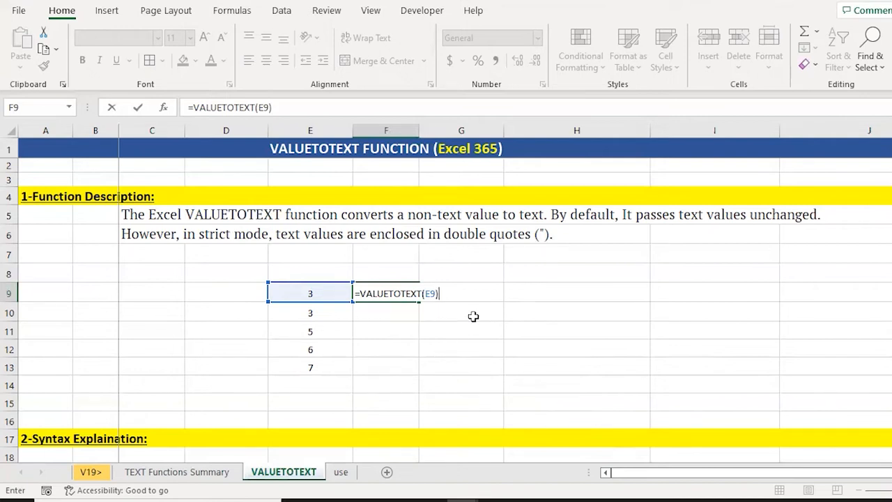
key(ctrl+Return)
key(ctrl+c)
key(shift+Down)
key(shift+Down)
key(shift+Down)
key(shift+Down)
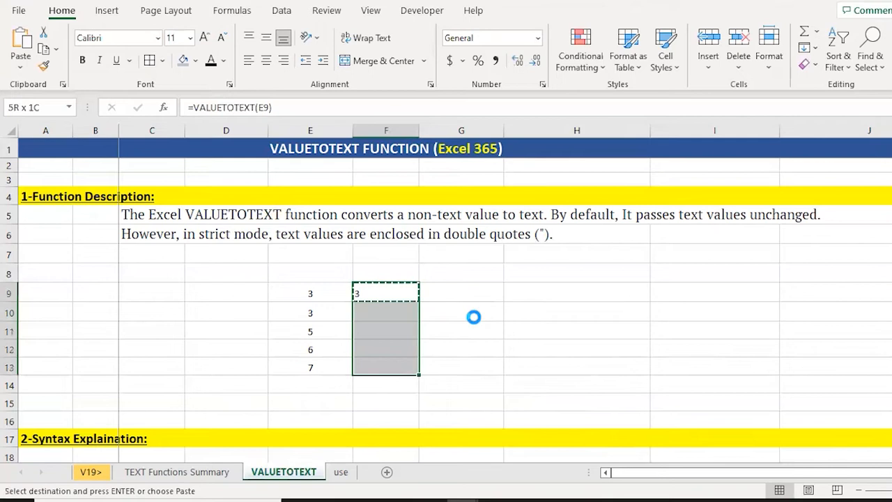
key(Return)
key(Up)
key(Left)
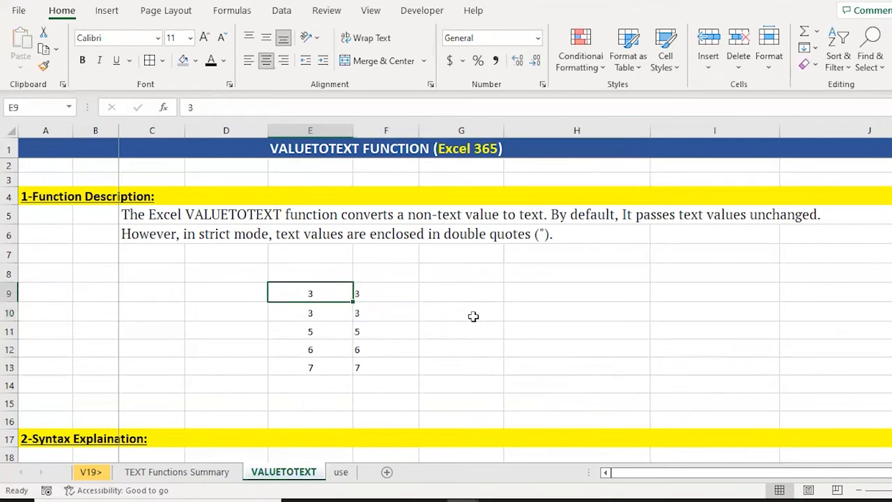
key(ctrl+shift+Down)
key(Right)
key(ctrl+shift+Down)
Enter =ISTEXT(F9) in G9 and copy it down to G13.
key(Right)
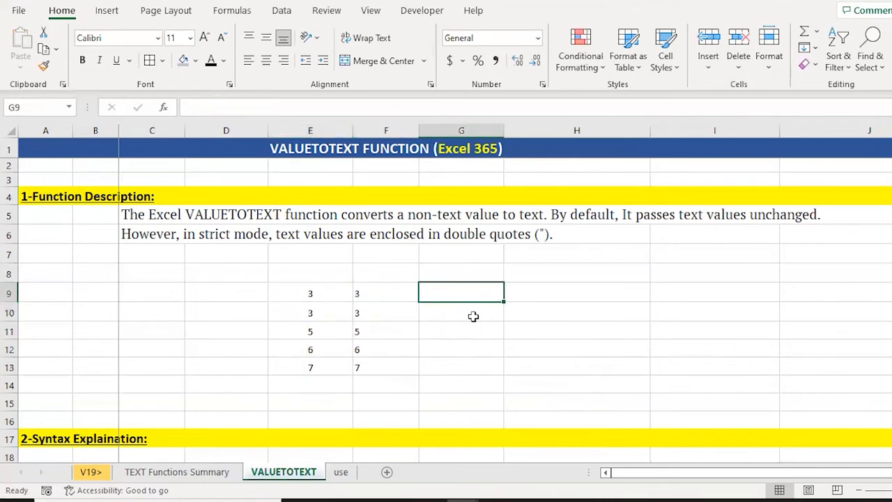
text(=is)
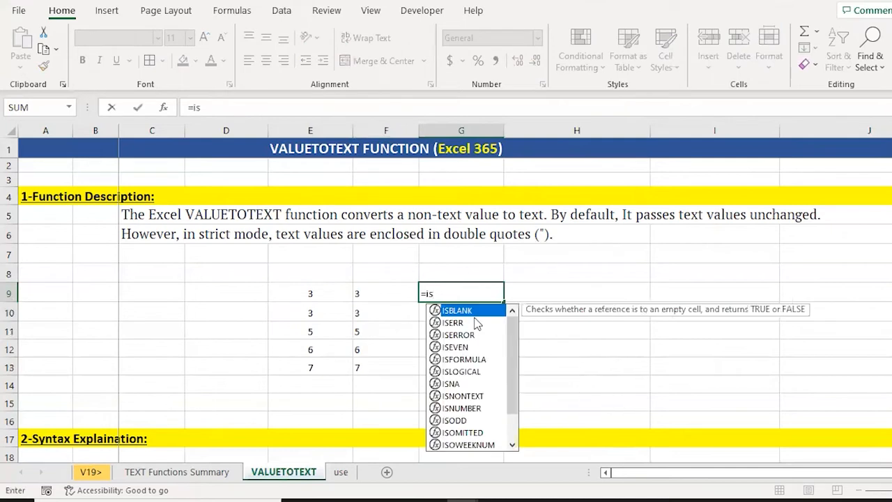
text(tex)
key(Tab)
key(Left)
key(Return)
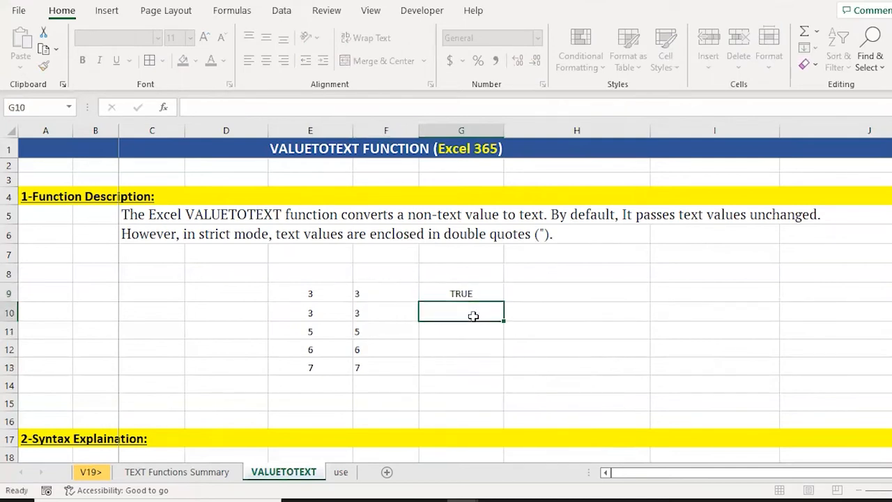
key(Up)
key(ctrl+c)
key(shift+Down)
key(shift+Down)
key(shift+Down)
key(shift+Down)
key(ctrl+v)
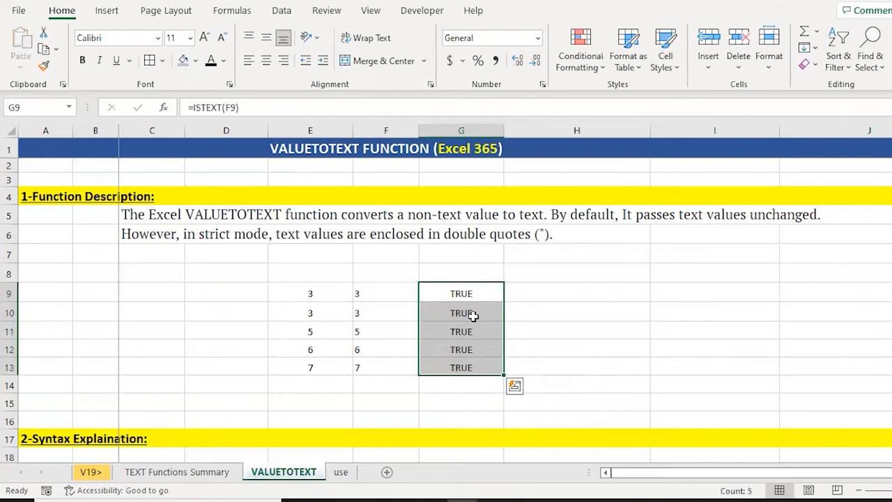
Re-paste and review the VALUETOTEXT formulas in F9:F13 against the ISTEXT results.
key(Left)
key(Down)
key(Up)
key(Down)
key(shift+Down)
key(shift+Down)
key(shift+Down)
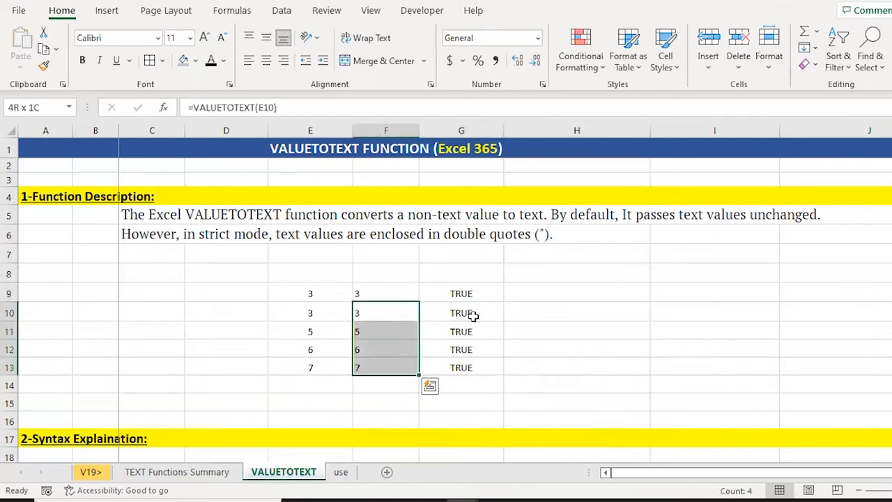
key(Up)
key(shift+Down)
key(shift+Down)
key(shift+Down)
key(shift+Down)
key(ctrl+v)
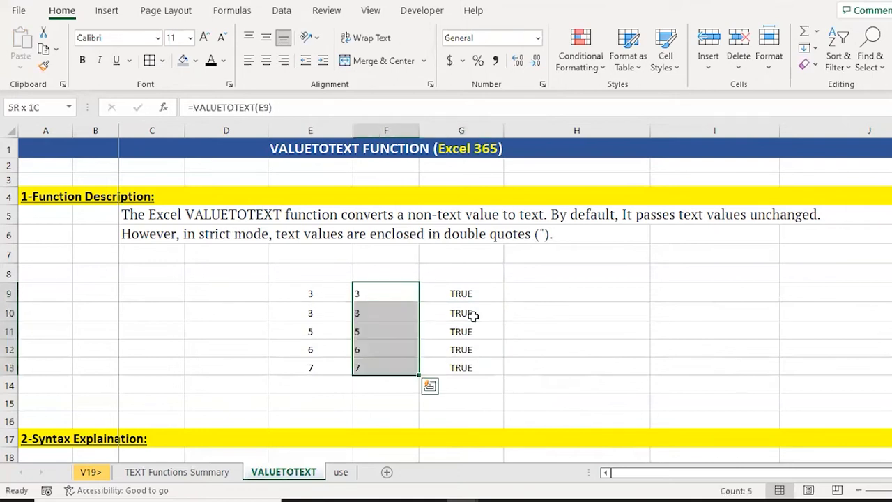
key(Right)
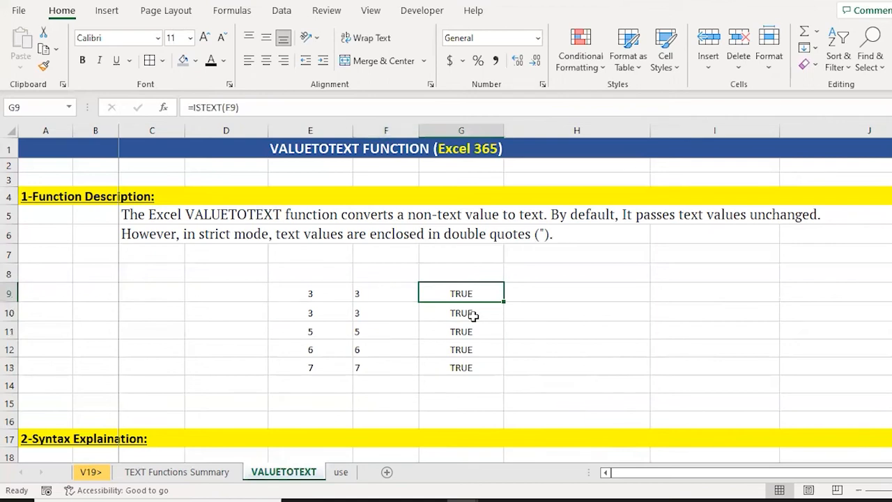
key(Left)
key(Down)
key(Down)
key(Down)
key(Down)
key(Down)
key(Down)
key(Down)
key(Down)
key(Down)
key(Down)
key(Down)
key(Down)
key(Down)
key(Down)
key(Down)
key(Down)
key(Down)
key(Down)
key(Down)
key(Down)
key(Down)
key(Left)
key(Left)
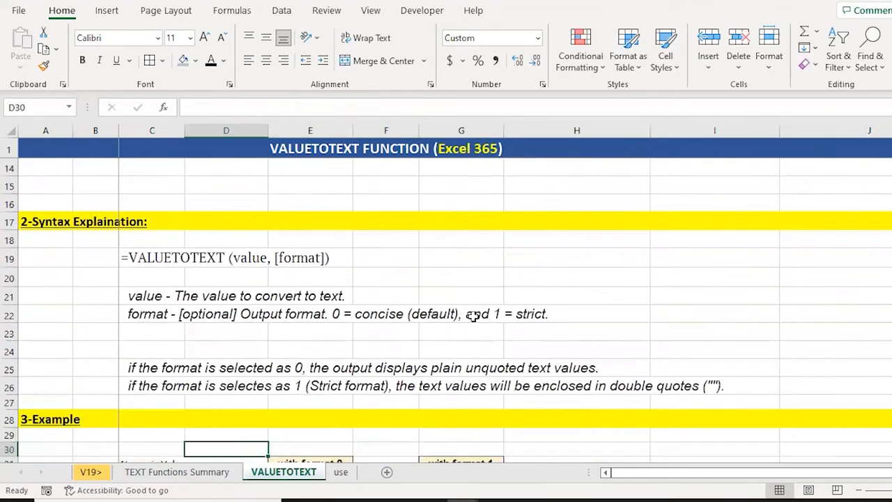
key(Left)
key(Up)
key(Up)
key(Up)
key(Up)
key(Up)
key(Up)
key(Up)
key(Up)
key(Up)
key(Up)
key(Up)
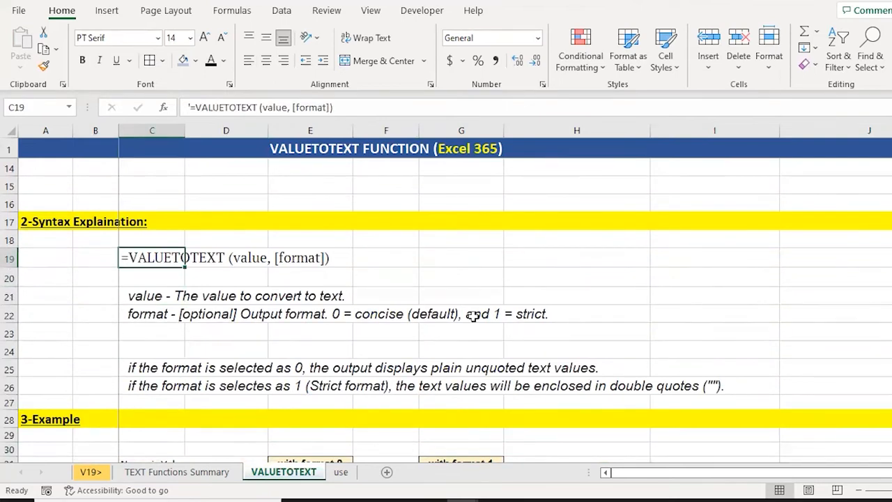
key(Down)
key(Down)
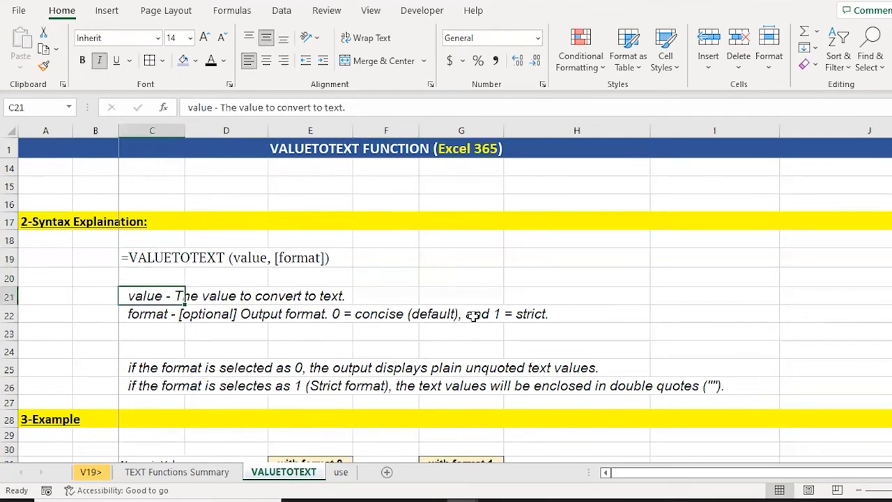
key(Down)
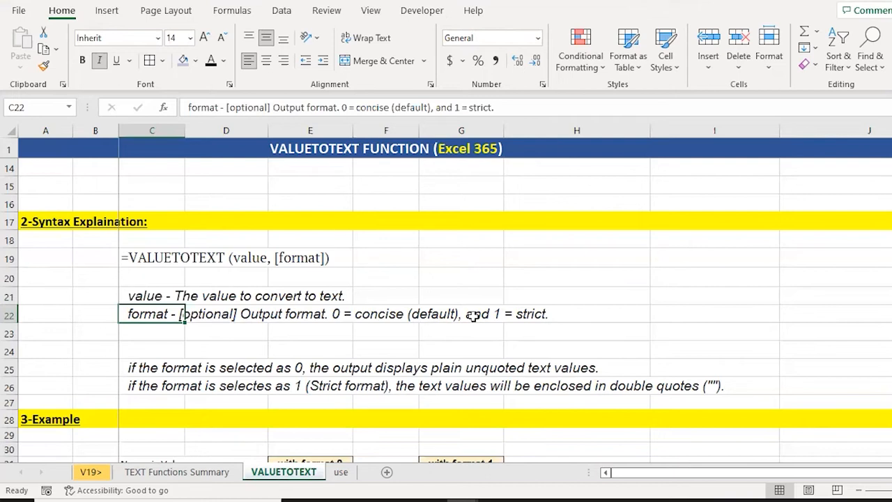
key(Down)
key(Down)
key(Down)
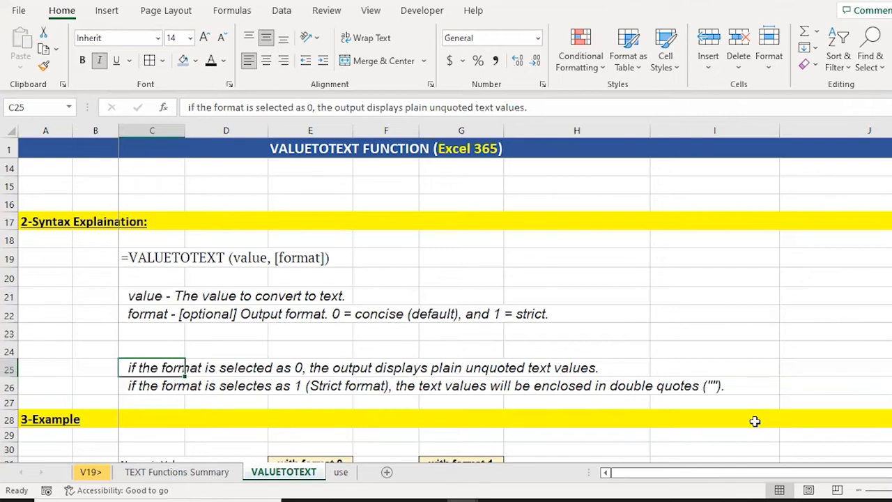
key(Down)
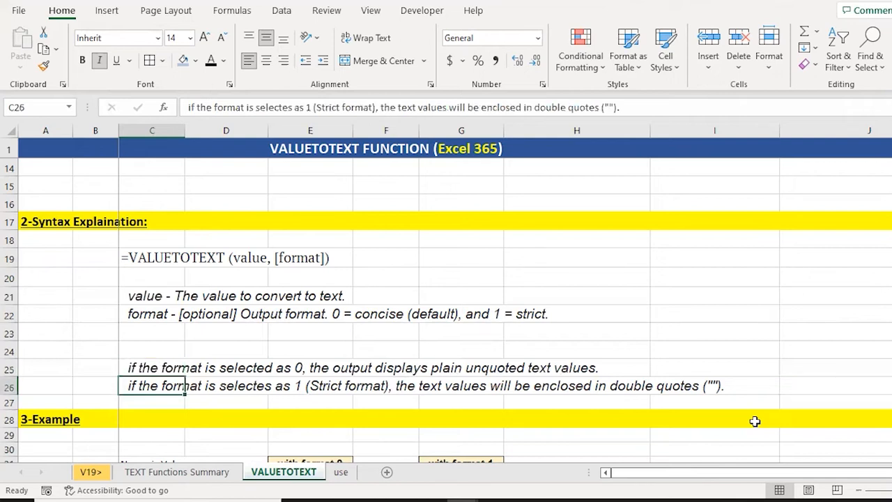
key(Down)
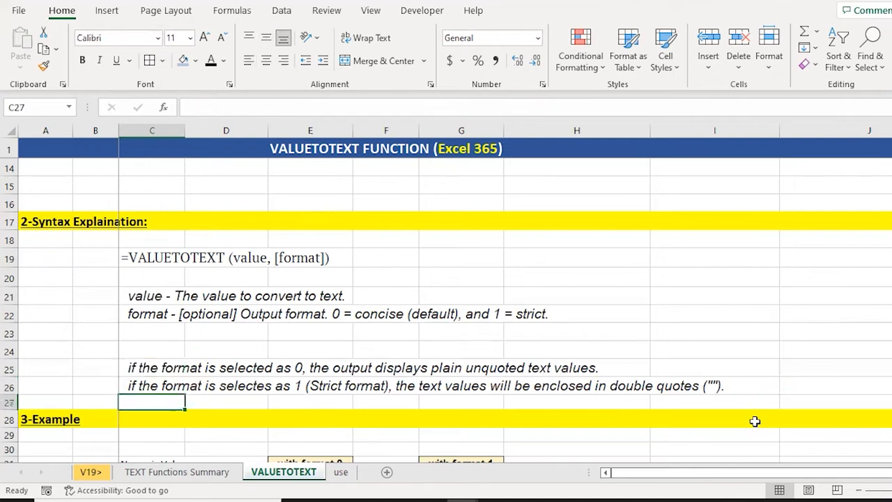
key(Up)
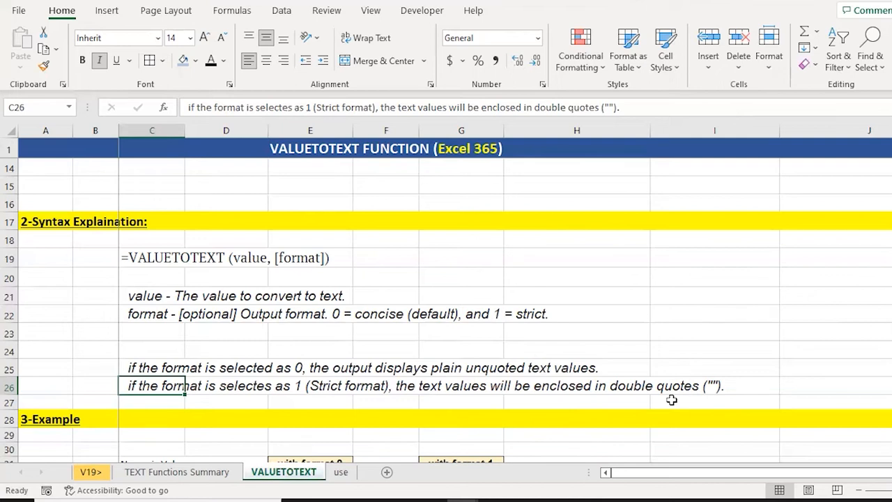
key(Down)
key(Down)
key(Down)
key(Down)
key(Down)
key(Down)
key(Down)
key(Down)
key(Down)
key(Down)
key(Down)
key(Down)
key(Down)
key(Down)
key(Down)
key(Down)
key(Down)
key(Down)
key(Down)
key(Down)
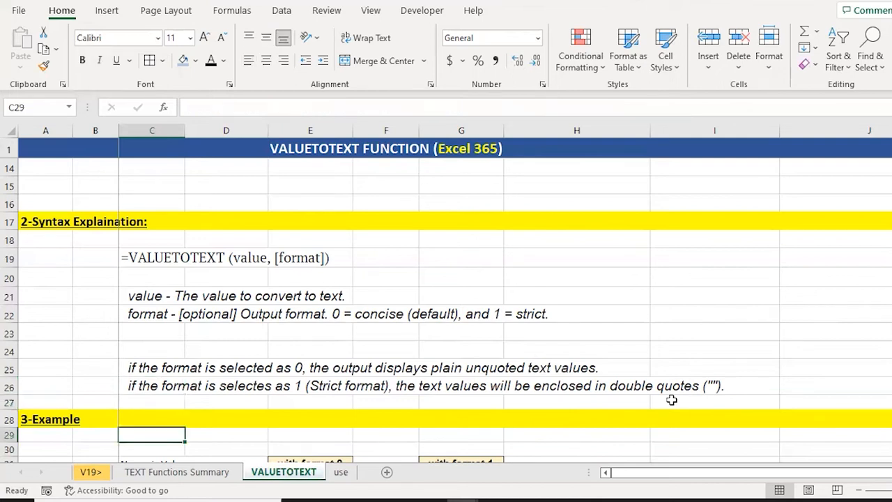
Enter =VALUETOTEXT(C33,0) in E33 to convert the numeric value 100 to text.
key(Up)
key(Up)
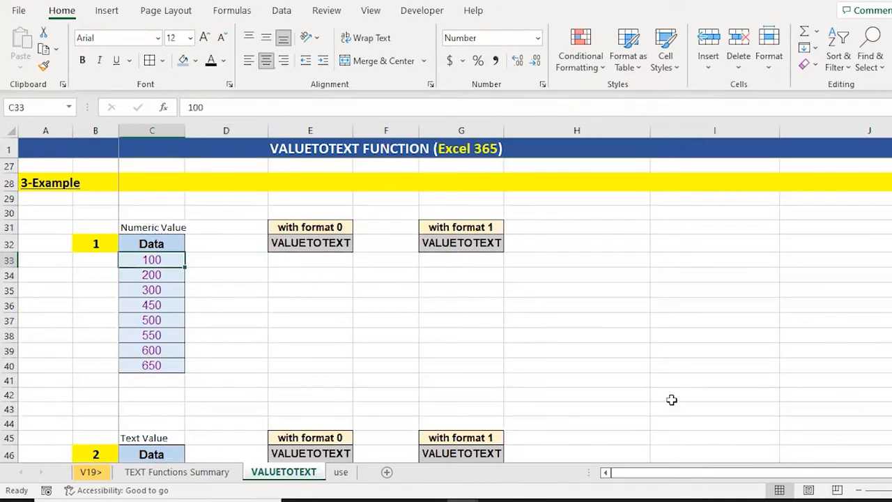
key(ctrl+shift+Down)
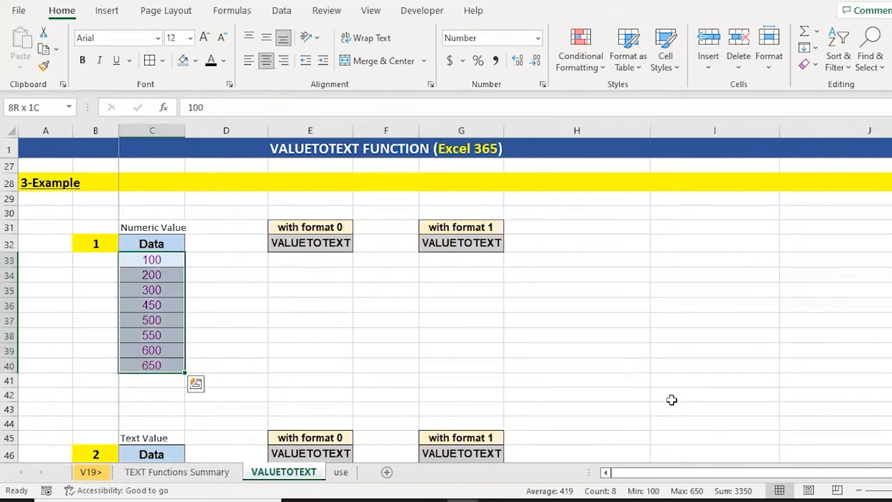
key(Right)
key(Right)
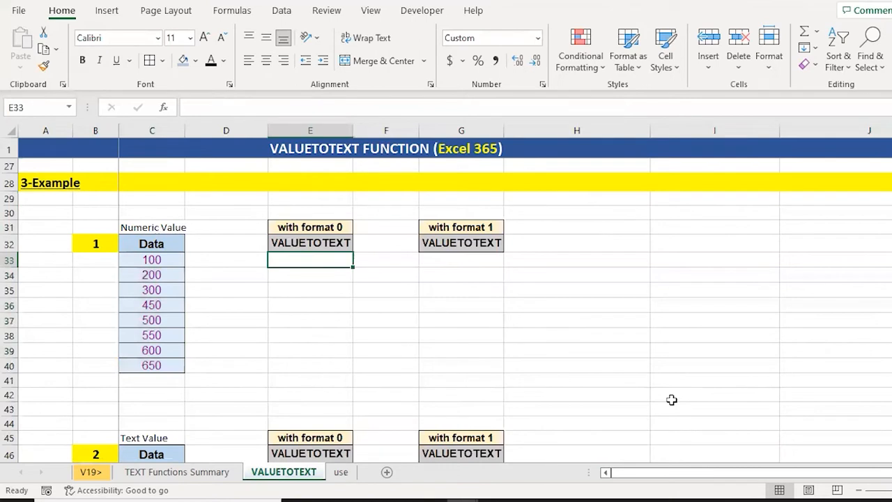
text(=val)
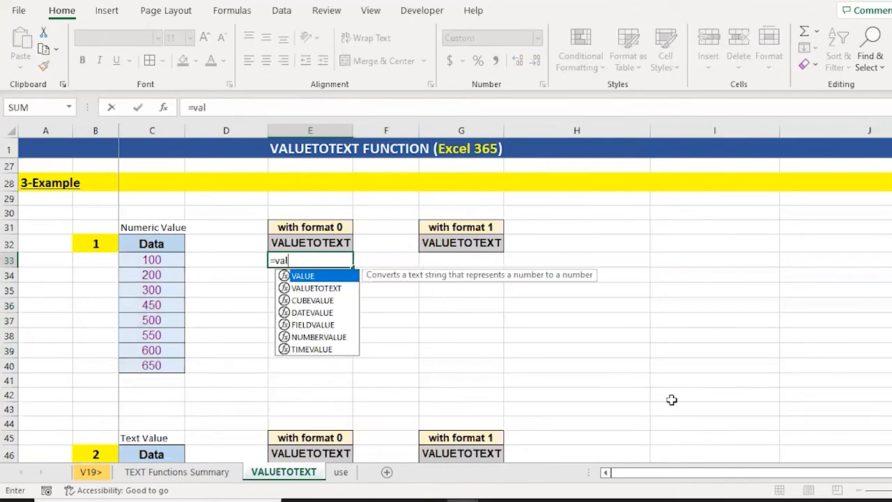
key(Down)
key(Tab)
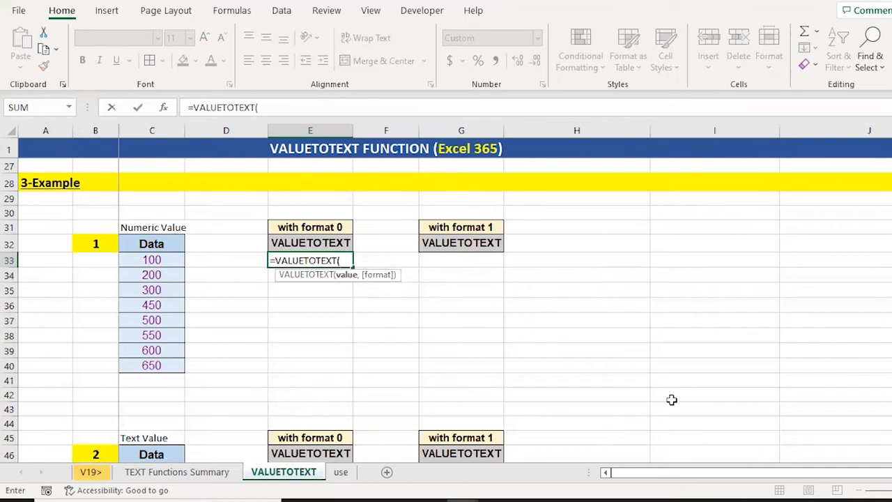
key(Left)
key(Left)
text(,)
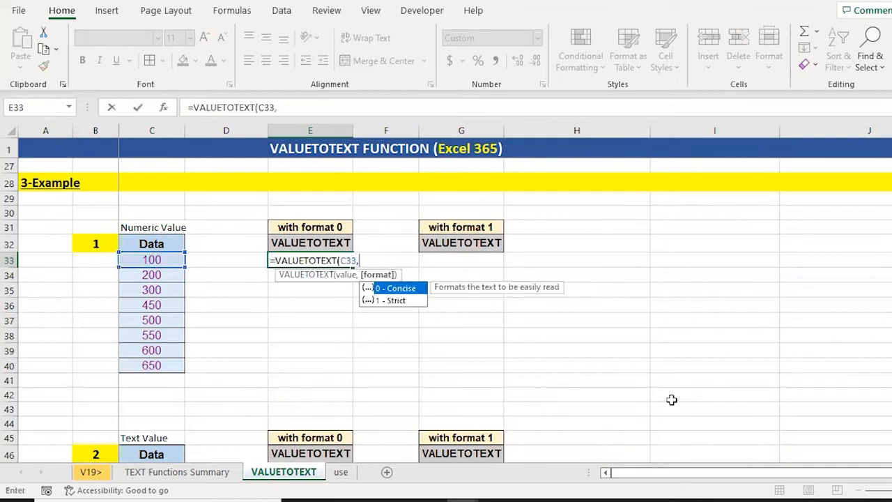
text(0)
key(Return)
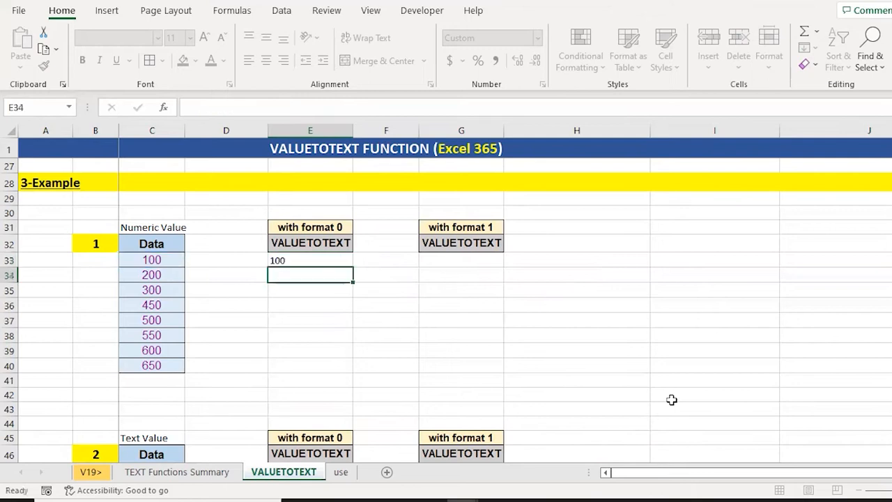
Copy the E33 formula down through E33:E40.
key(Up)
key(ctrl+c)
key(shift+Down)
key(shift+Down)
key(shift+Down)
key(shift+Down)
key(shift+Down)
key(shift+Down)
key(shift+Down)
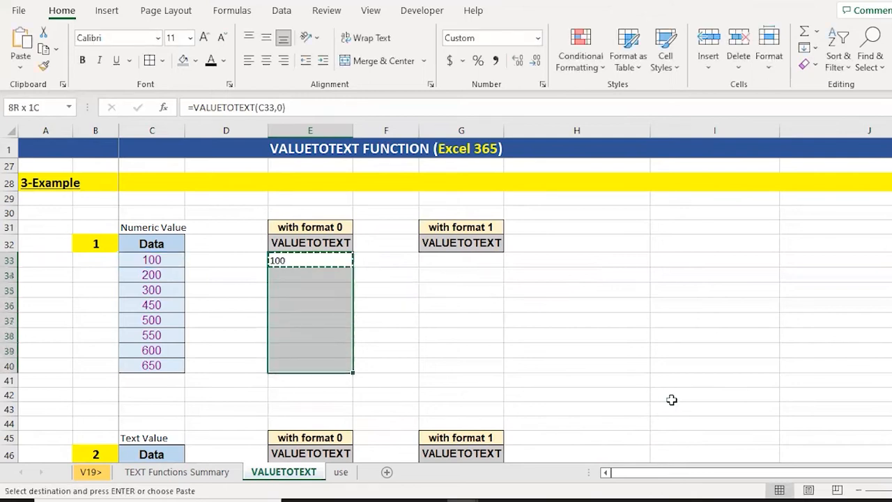
key(Return)
key(Left)
key(Left)
key(Right)
key(Right)
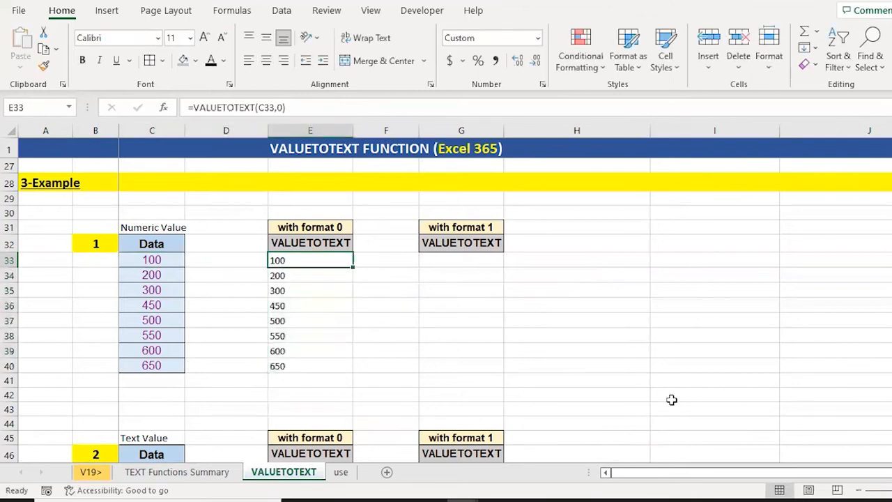
key(Right)
Test the format 0 results with ISTEXT in F33:F40, then clear those checks.
text(=iste)
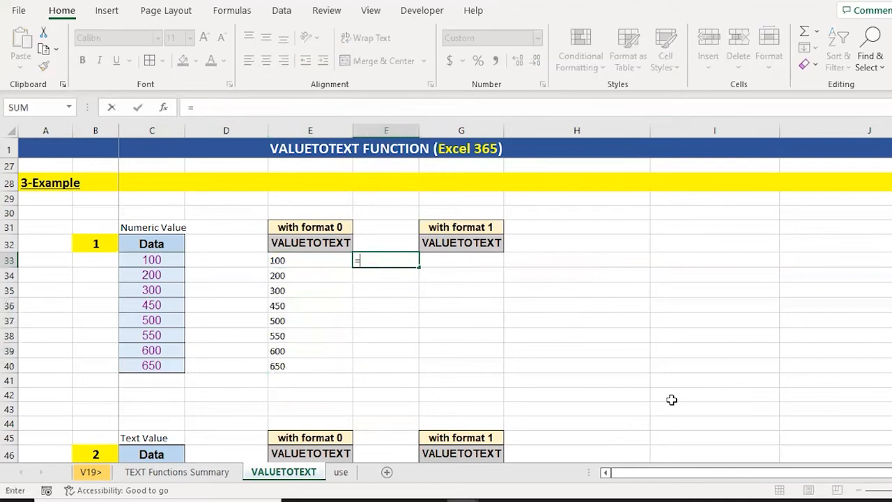
key(Tab)
key(Left)
key(ctrl+Return)
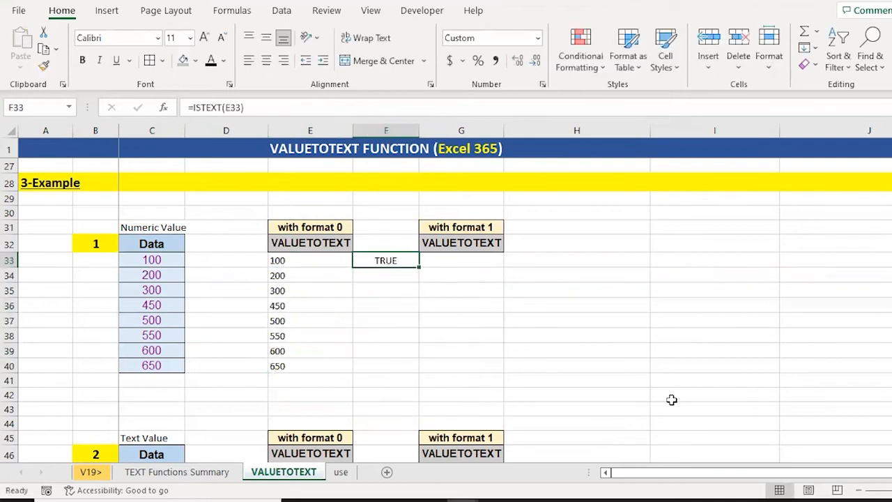
key(ctrl+c)
key(shift+Down)
key(shift+Down)
key(shift+Down)
key(shift+Down)
key(shift+Down)
key(shift+Down)
key(shift+Down)
key(Return)
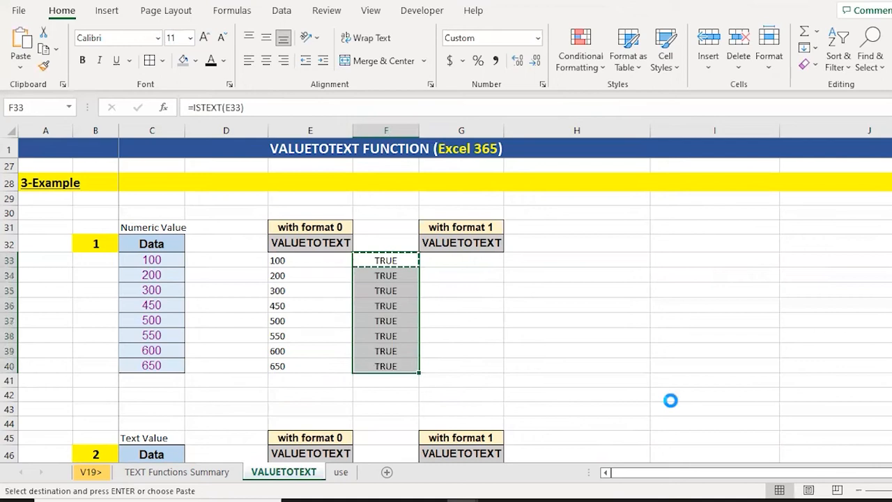
key(Delete)
Enter =VALUETOTEXT(C33,1) in G33 and fill it down to G40.
key(Right)
text(=vl)
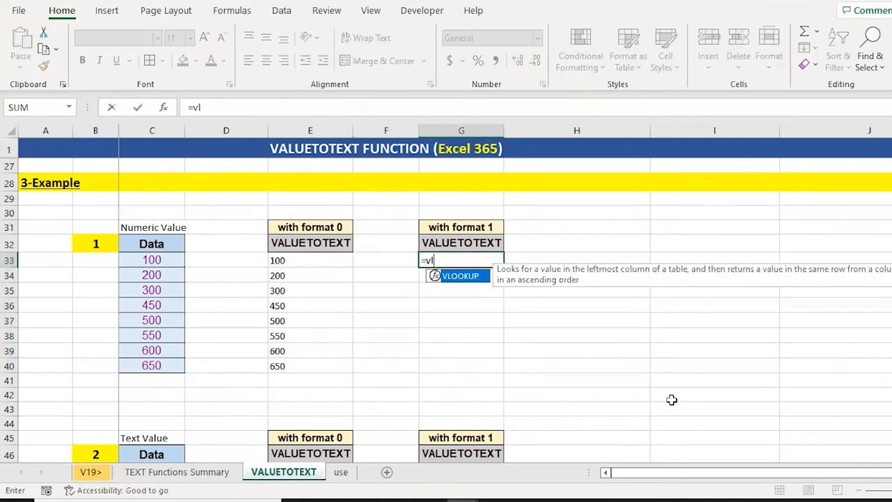
key(BackSpace)
key(Down)
key(Tab)
key(Left)
key(Left)
key(Left)
key(Left)
text(,1)
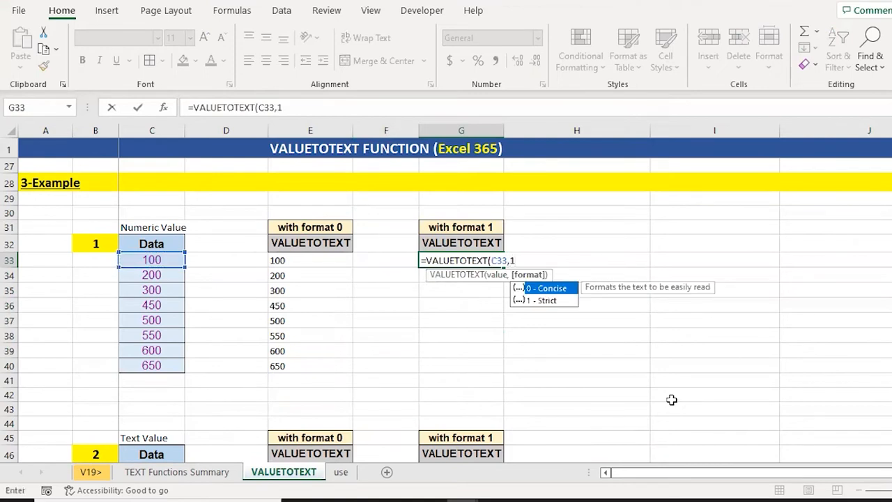
text())
key(ctrl+Return)
key(shift+Down)
key(ctrl+c)
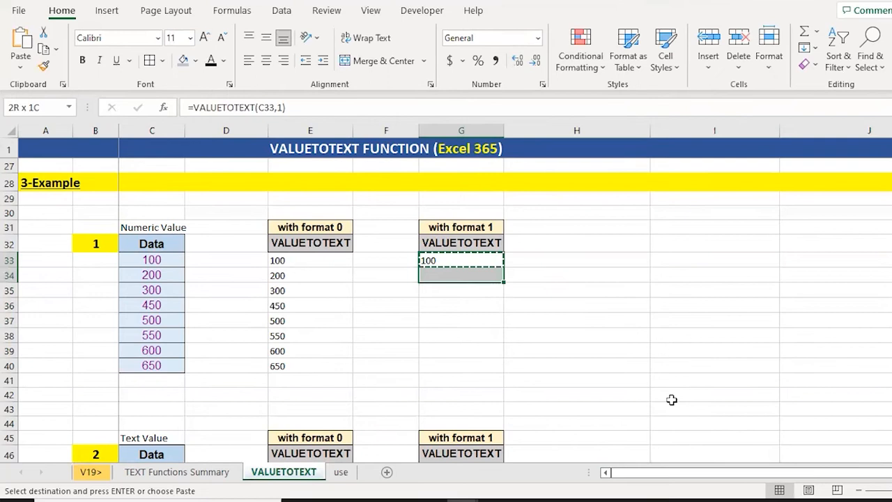
key(shift+Down)
key(shift+Down)
key(shift+Down)
key(shift+Down)
key(shift+Down)
key(shift+Down)
key(Return)
Compare the format 0 results in E33:E40 with the format 1 results in G33:G40.
key(Left)
key(Left)
key(ctrl+shift+Down)
key(Right)
key(Right)
key(ctrl+shift+Down)
key(Left)
key(Left)
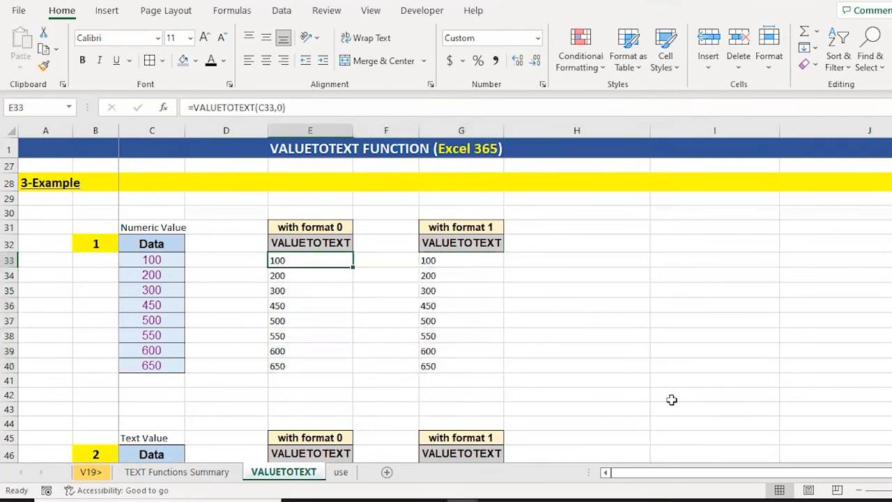
key(Right)
key(Right)
key(Down)
key(Down)
key(ctrl+Down)
Move down to the text value example, landing on E47 beside Mobile.
key(Down)
key(Left)
key(Left)
key(Down)
key(Left)
key(Left)
key(Down)
key(Down)
key(Down)
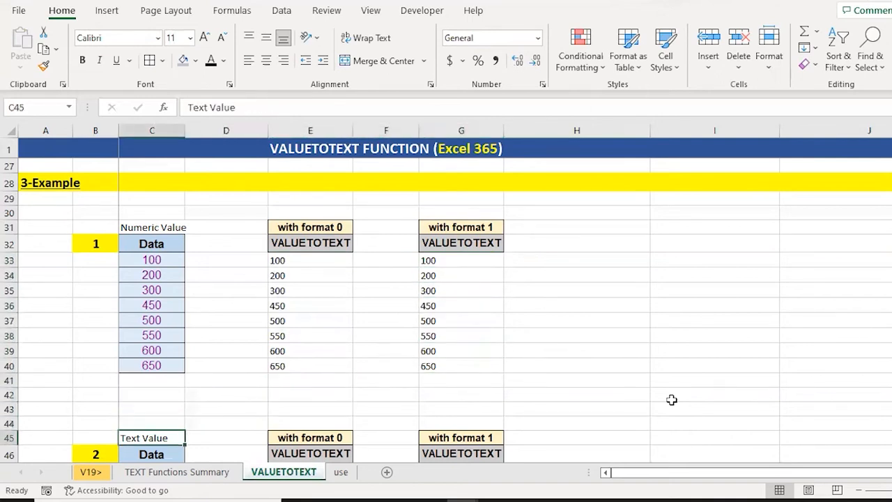
key(Down)
key(ctrl+Down)
key(Down)
key(Down)
key(Down)
key(ctrl+Up)
key(ctrl+Up)
key(Down)
key(Down)
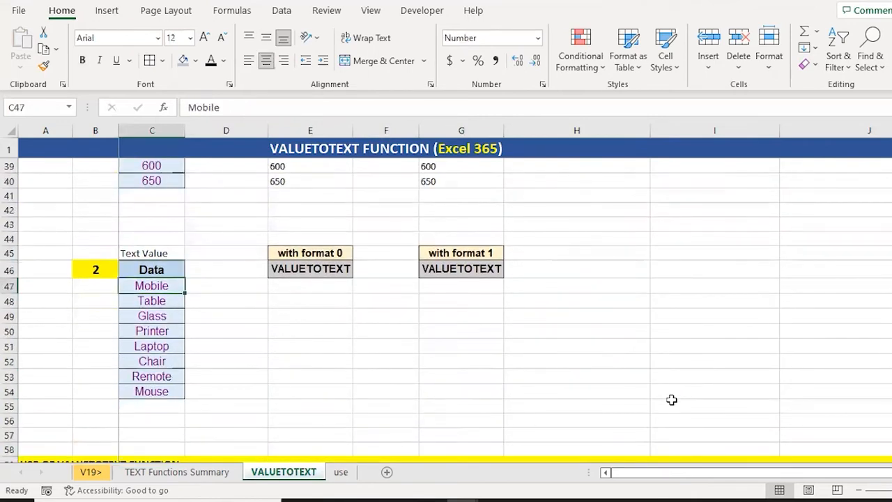
key(Right)
key(Right)
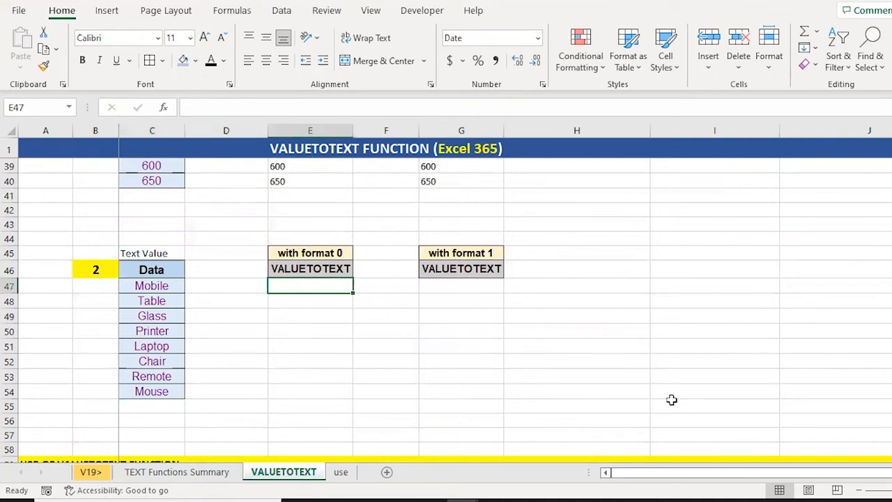
Enter =VALUETOTEXT(C47,0) in E47 for the text value Mobile.
text(=vla)
key(BackSpace)
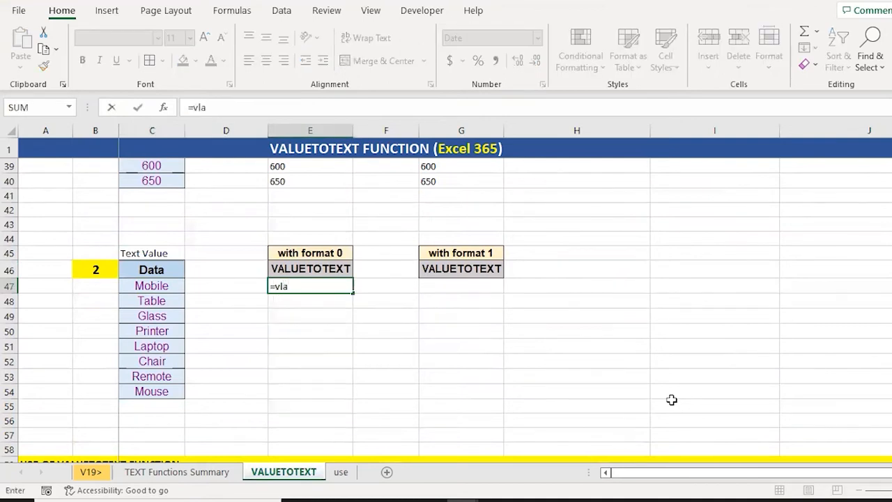
key(BackSpace)
text(a)
key(Down)
key(Tab)
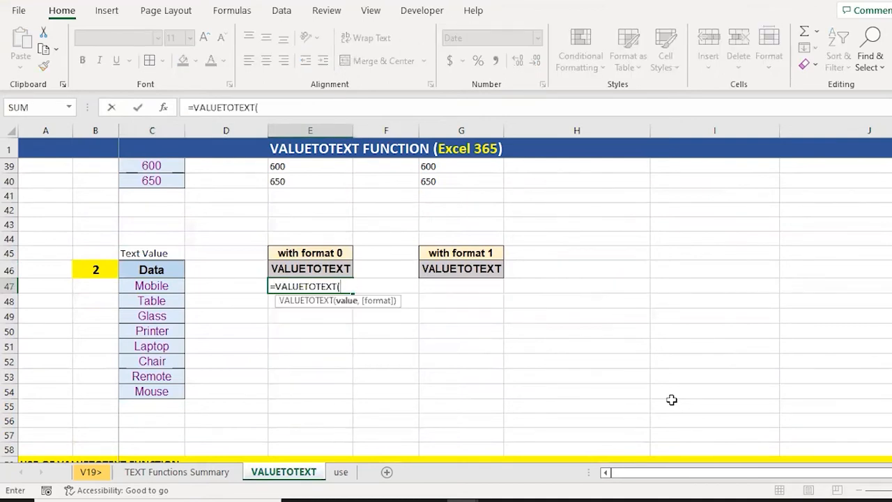
key(Left)
key(Left)
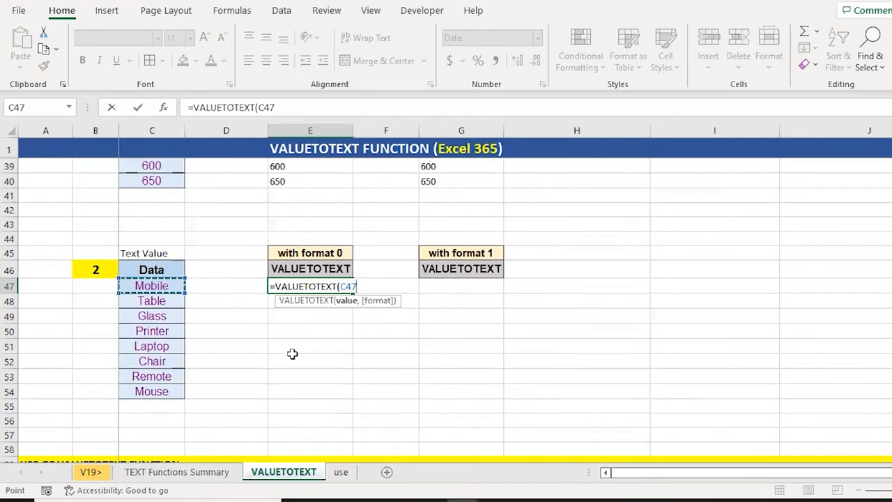
text(,0))
key(Return)
Copy the E47 formula and paste it down through E54.
key(Up)
key(ctrl+c)
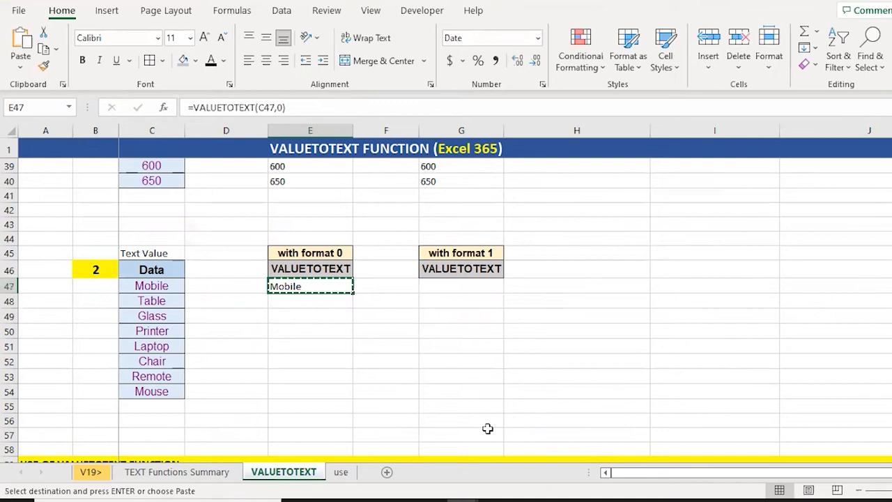
key(shift+Down)
key(shift+Down)
key(shift+Down)
key(shift+Down)
key(shift+Down)
key(shift+Down)
key(shift+Down)
key(ctrl+v)
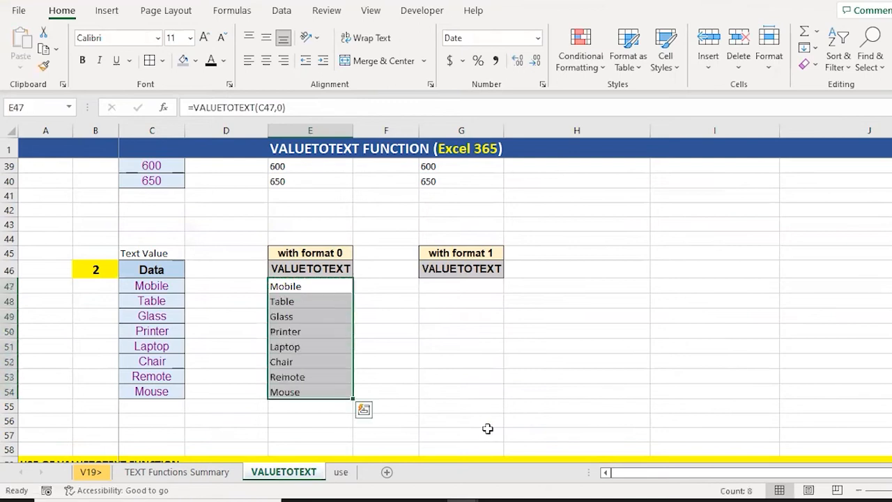
key(Down)
key(Up)
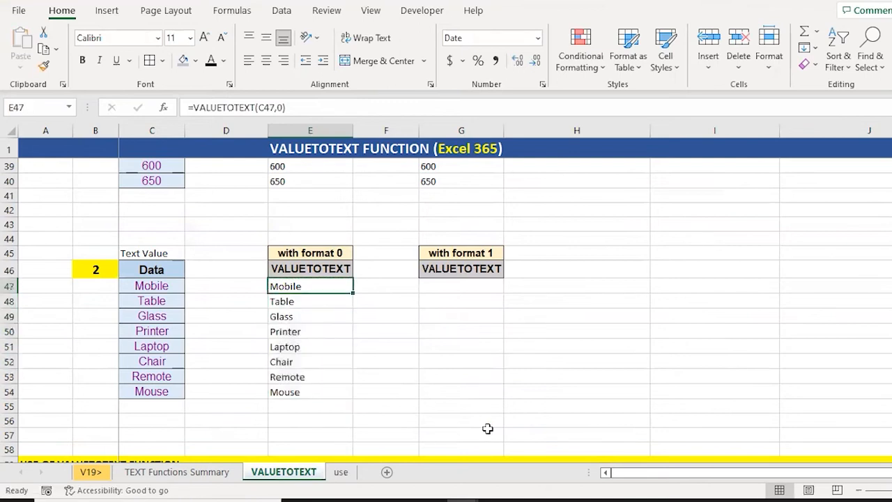
Compare the E47:E54 results against the Data list in C47:C54.
key(ctrl+shift+Down)
key(Left)
key(Left)
key(ctrl+shift+Down)
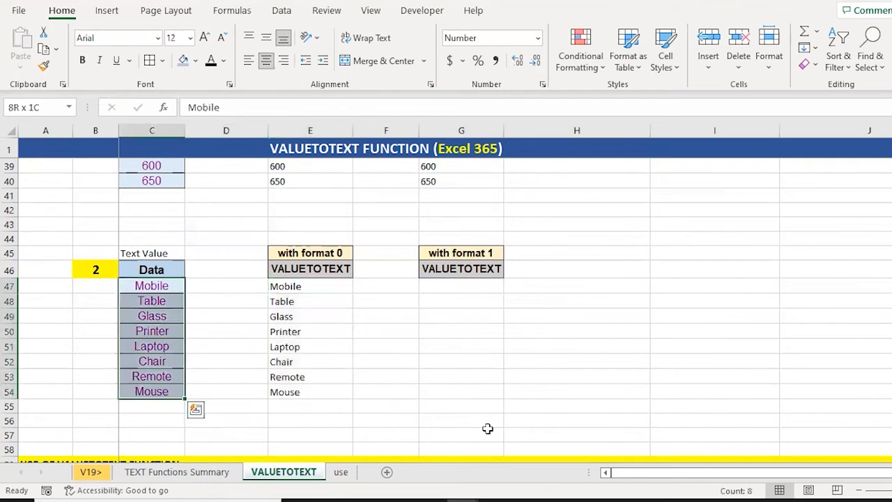
key(Right)
key(Right)
key(ctrl+shift+Down)
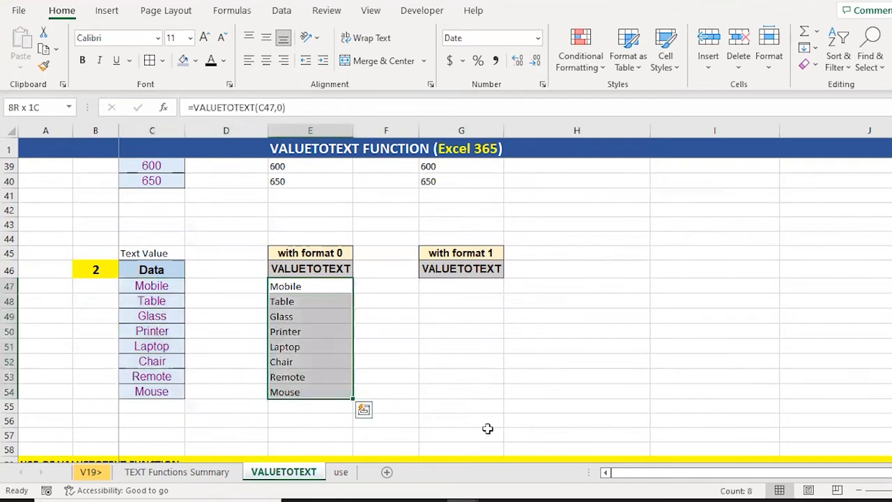
key(Right)
key(Right)
Enter =VALUETOTEXT(C47,1) in G47 using the strict format 1 option.
text(=)
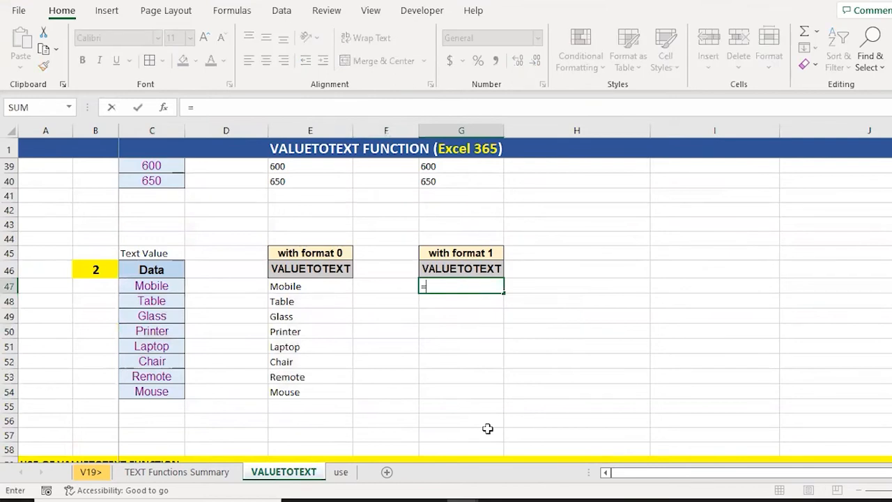
text(val)
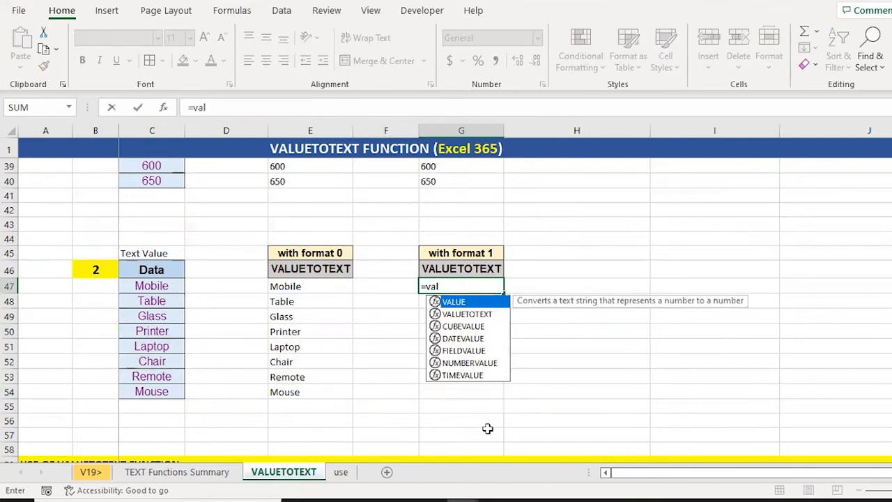
key(Down)
key(Tab)
key(Left)
key(Left)
key(Left)
key(Left)
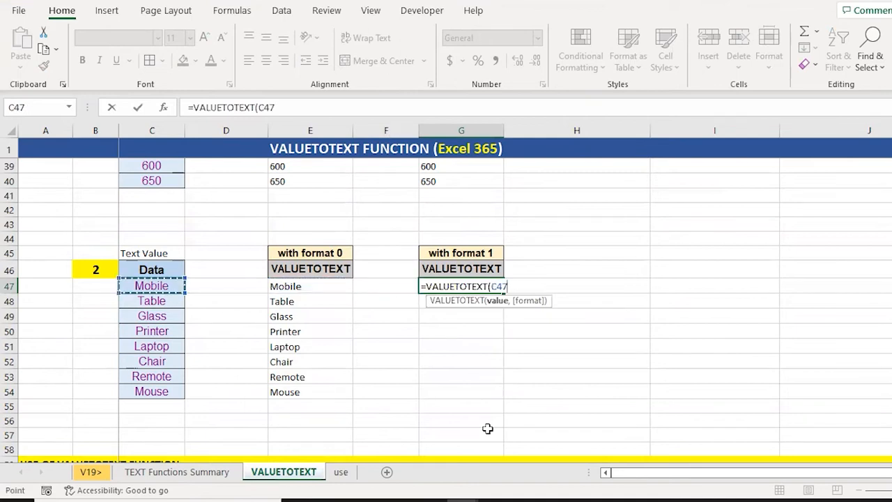
text(,)
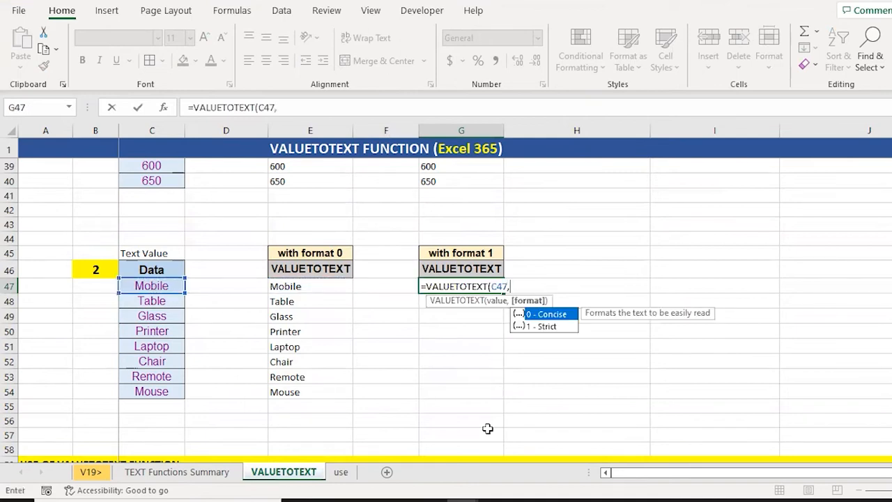
key(Down)
key(Tab)
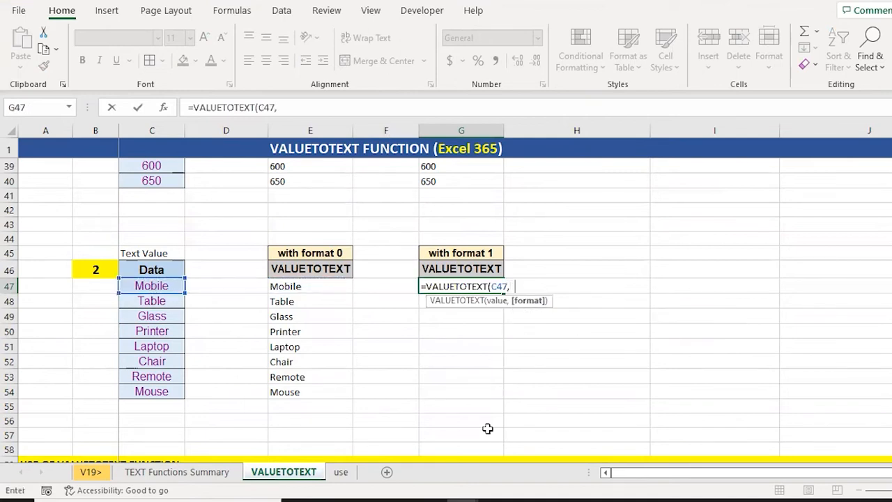
text())
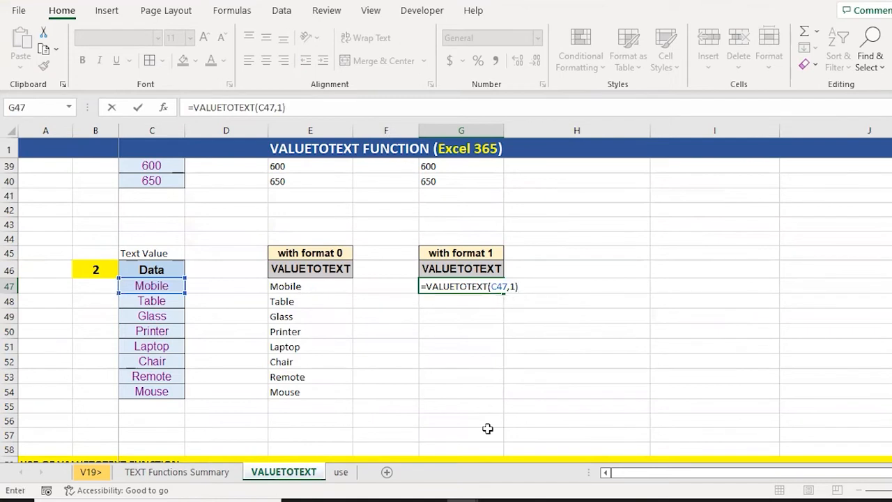
key(Return)
Paste the G47 formula into G47:G54 and review the quoted results.
key(Up)
key(ctrl+c)
key(shift+Down)
key(shift+Down)
key(shift+Down)
key(shift+Down)
key(shift+Down)
key(shift+Down)
key(shift+Down)
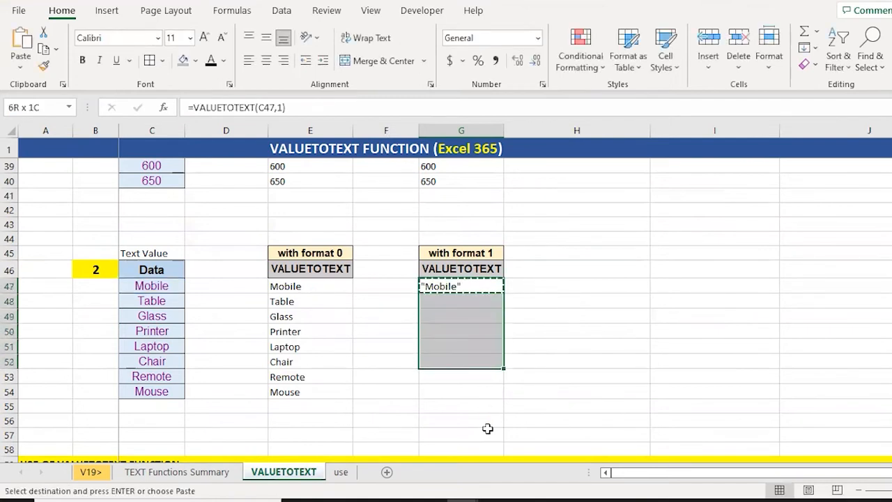
key(ctrl+v)
key(Down)
key(Down)
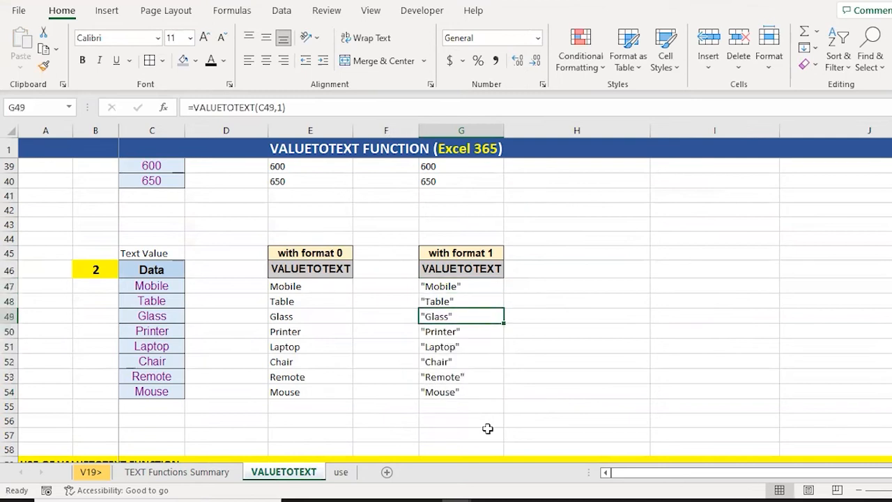
key(Down)
key(Down)
key(Down)
key(Down)
key(Down)
key(Down)
key(Down)
key(Down)
key(Down)
key(Down)
key(Down)
key(Down)
key(Down)
key(Down)
key(Down)
key(Down)
key(Down)
key(Down)
key(Down)
key(Down)
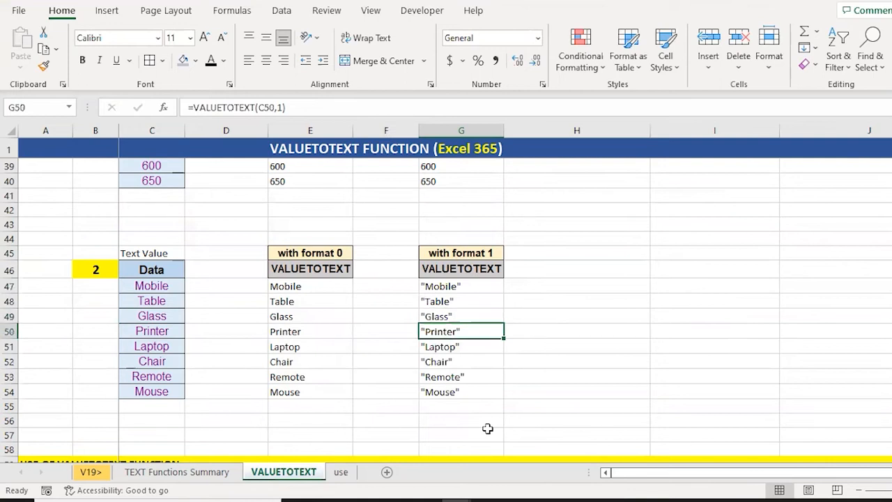
Go to D64 above the card list and enter the test value 1.
key(Down)
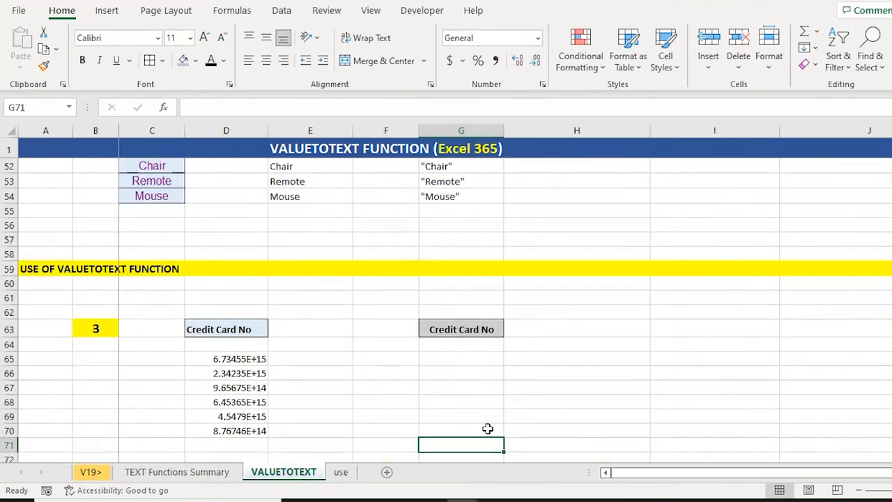
key(Left)
key(Left)
key(Left)
key(Down)
key(Down)
key(Down)
key(Down)
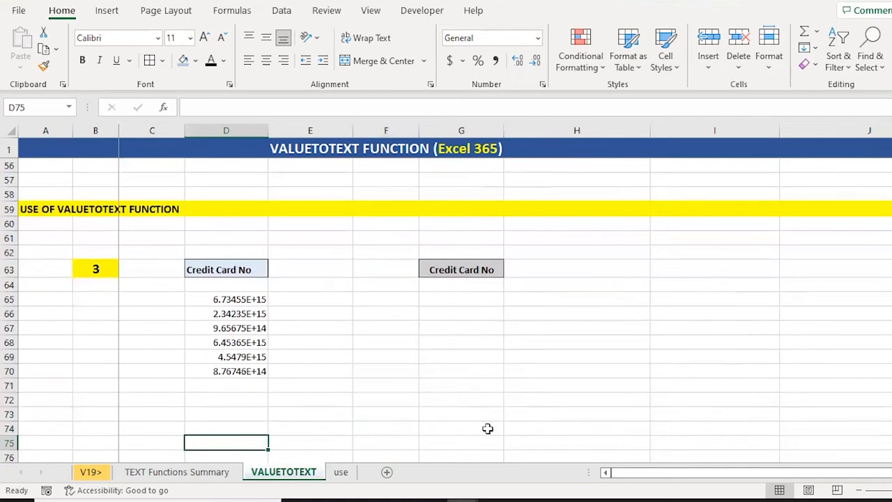
key(Left)
key(Up)
key(Up)
key(Up)
key(Up)
key(Up)
key(Up)
key(Up)
key(Up)
key(Up)
key(Up)
key(Up)
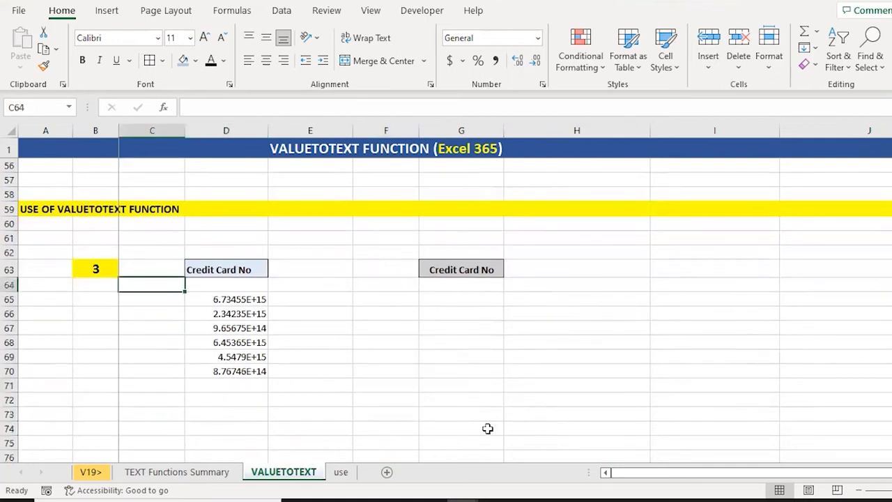
key(Right)
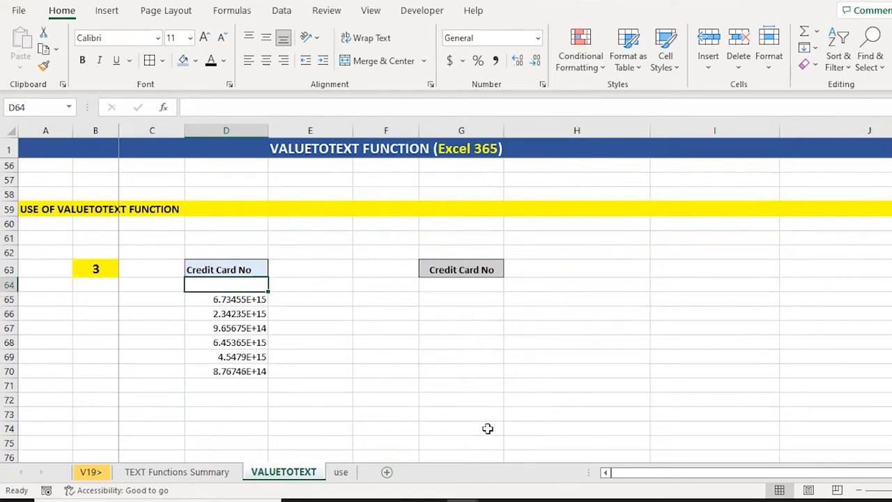
text(1)
key(Return)
key(Up)
text(123)
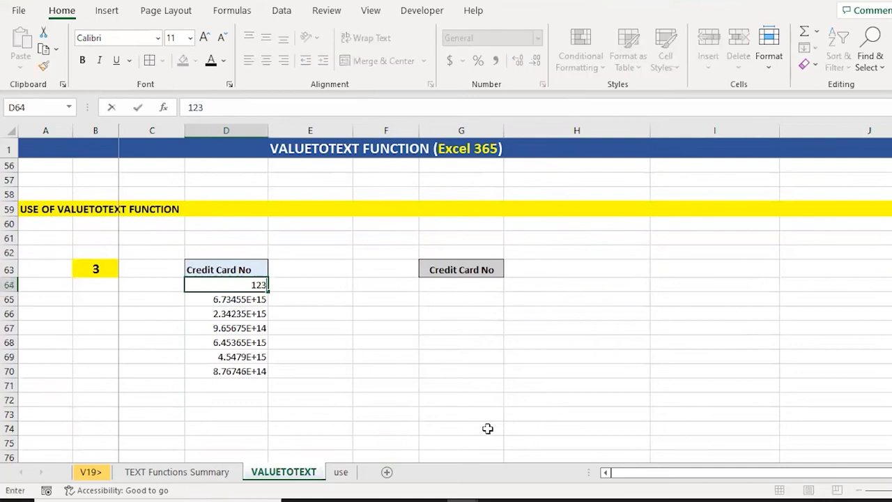
text(456789)
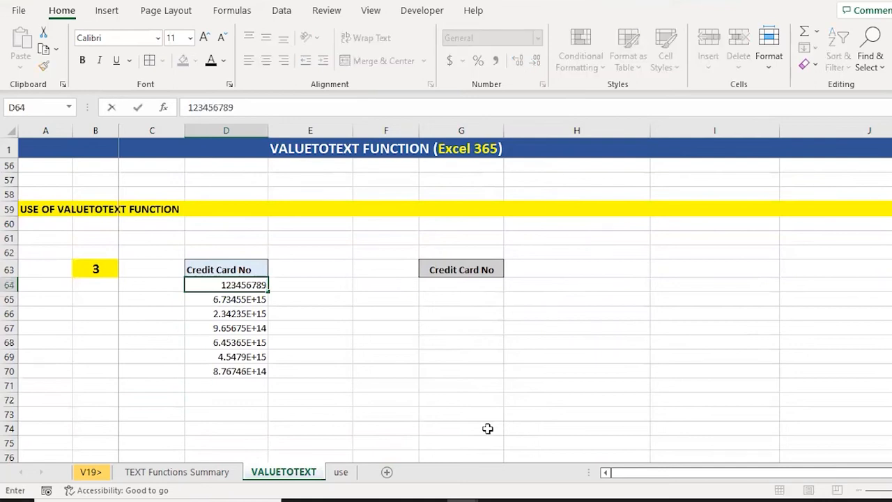
text(34)
key(Return)
key(Up)
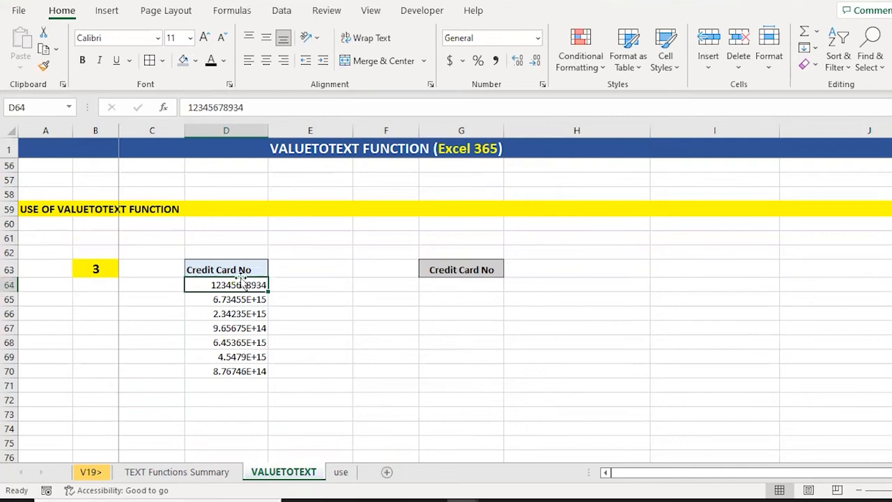
key(F2)
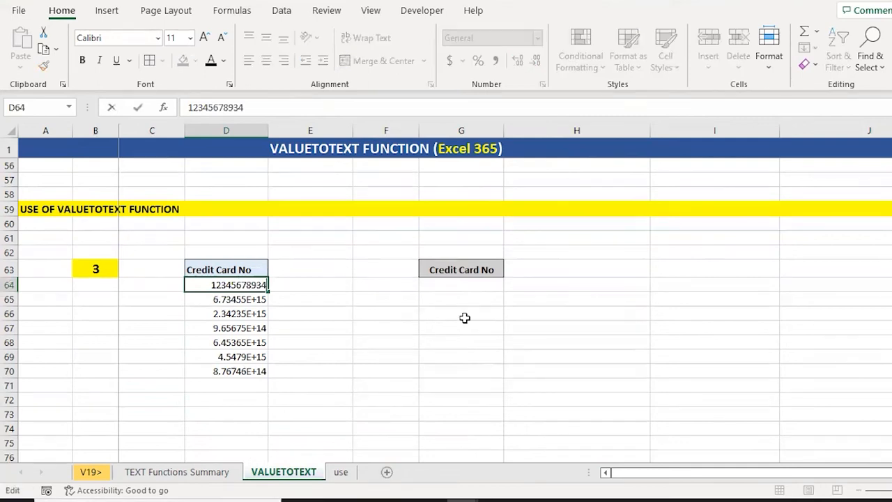
text(5)
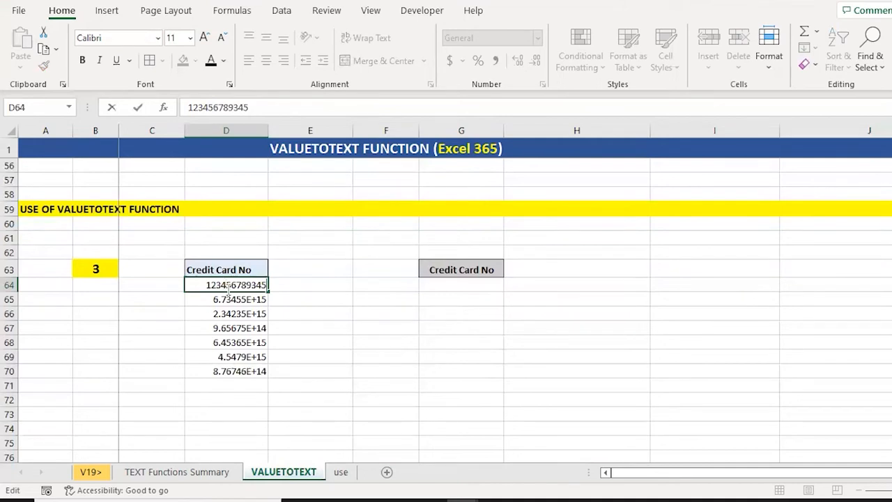
key(ctrl+Return)
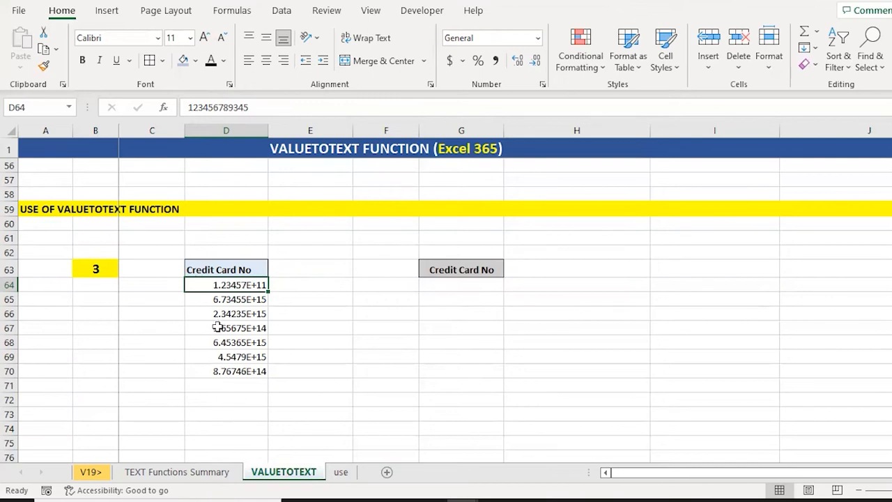
key(Down)
key(Down)
key(Down)
key(Down)
key(Down)
key(Down)
key(Down)
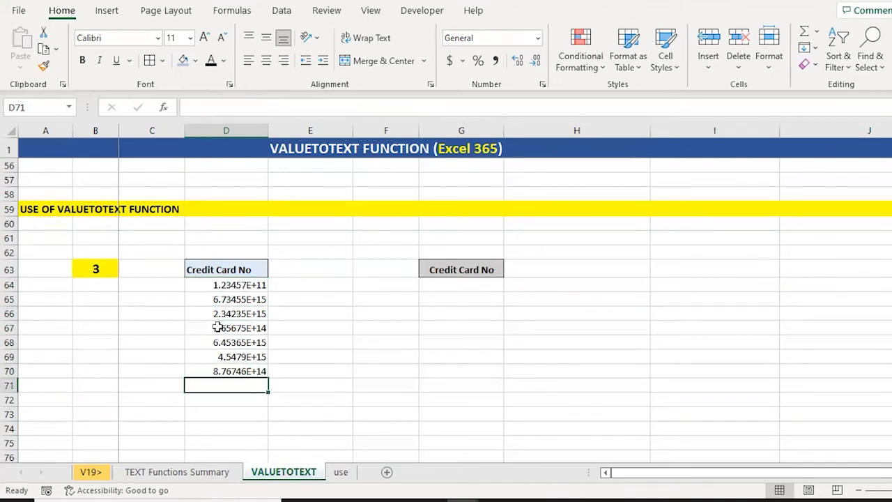
text(3434545646431546)
key(Return)
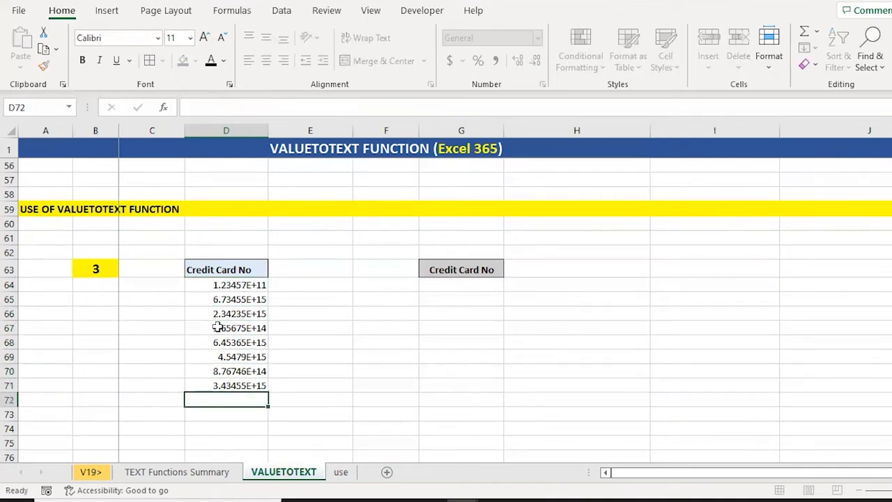
text(67684564565456)
key(Return)
text(323678769565)
key(Return)
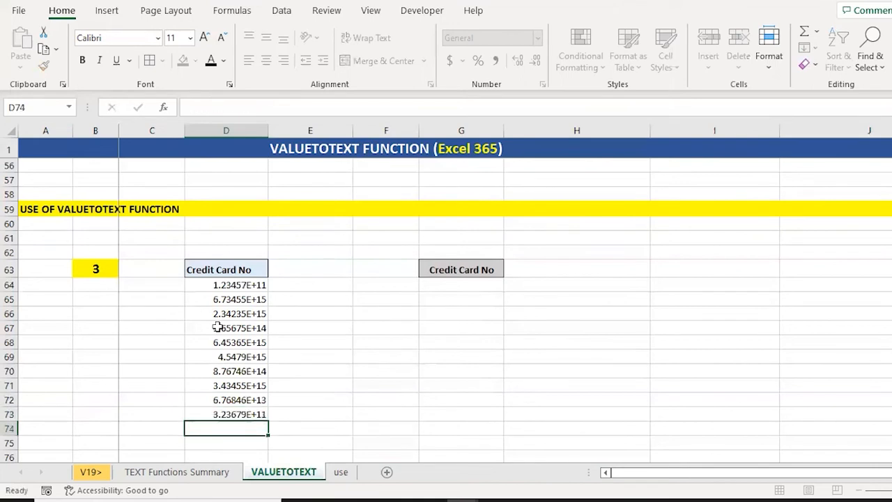
Select D64:D73 to show the card numbers displayed in scientific notation.
key(Up)
key(Up)
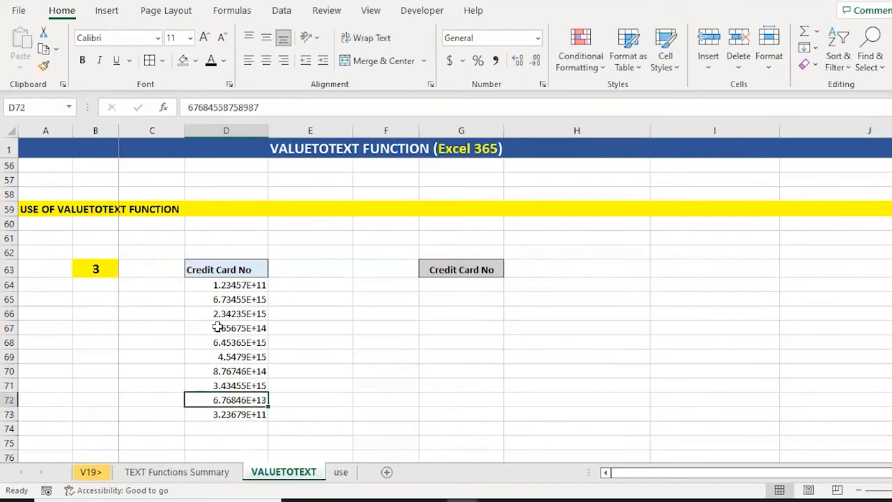
key(ctrl+Up)
key(Down)
key(Down)
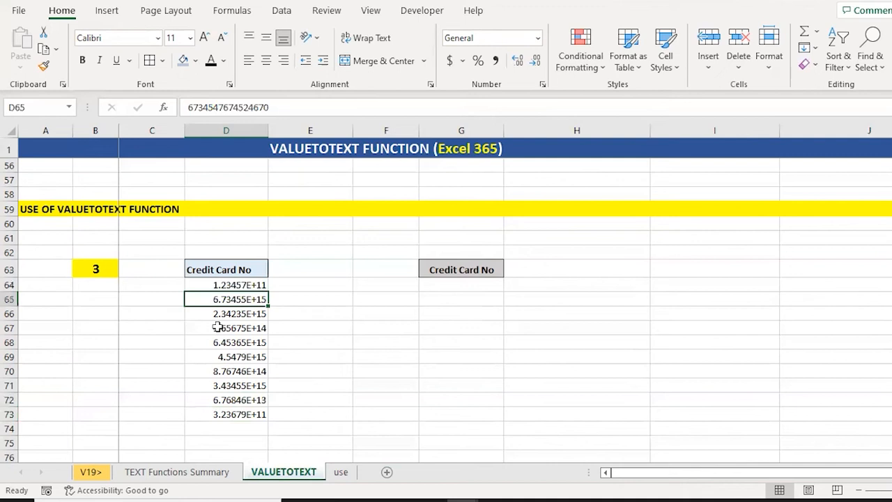
key(Up)
key(ctrl+shift+Down)
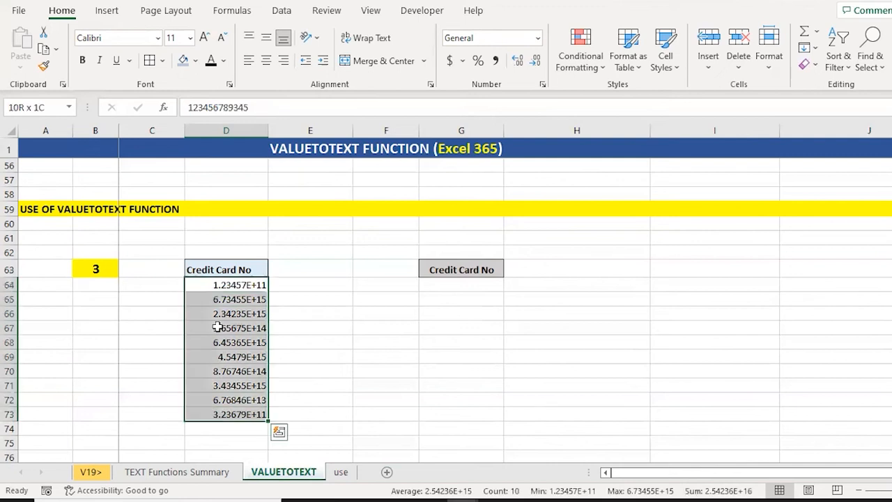
key(Right)
key(Right)
key(Right)
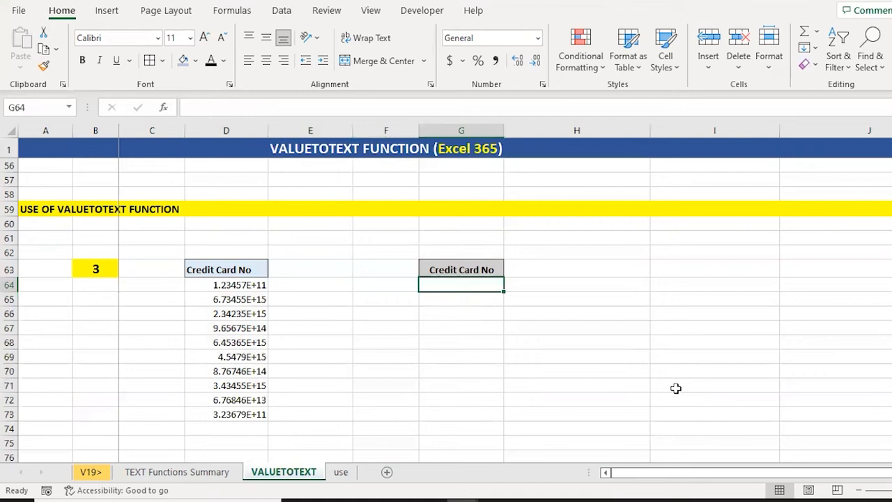
Enter =VALUETOTEXT(D64) in G64 to convert the first card number to text.
text(=val)
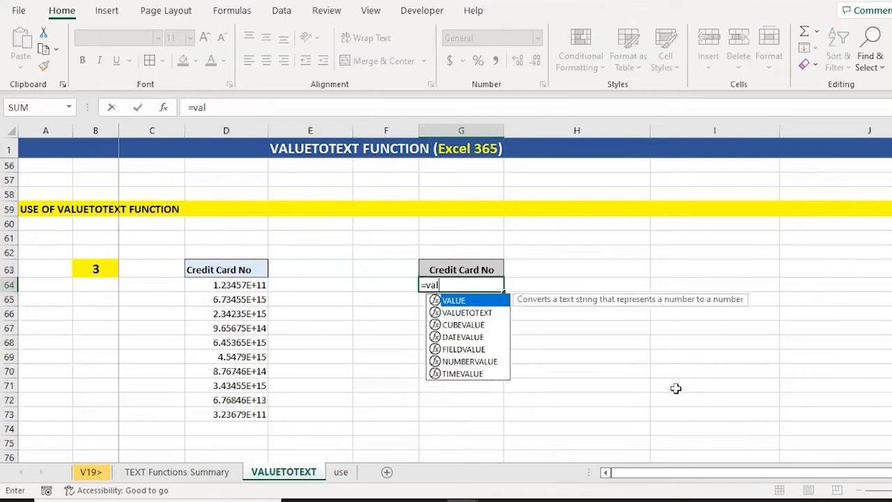
key(Down)
key(Tab)
key(Left)
key(Left)
key(Left)
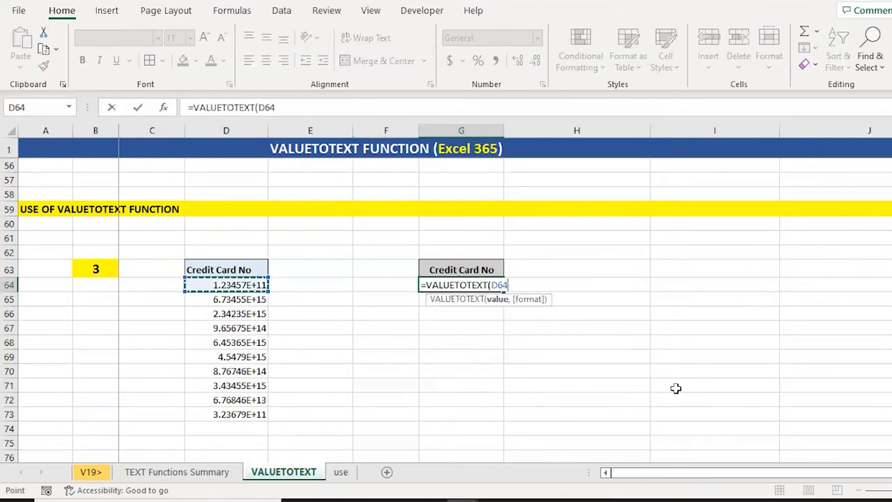
text())
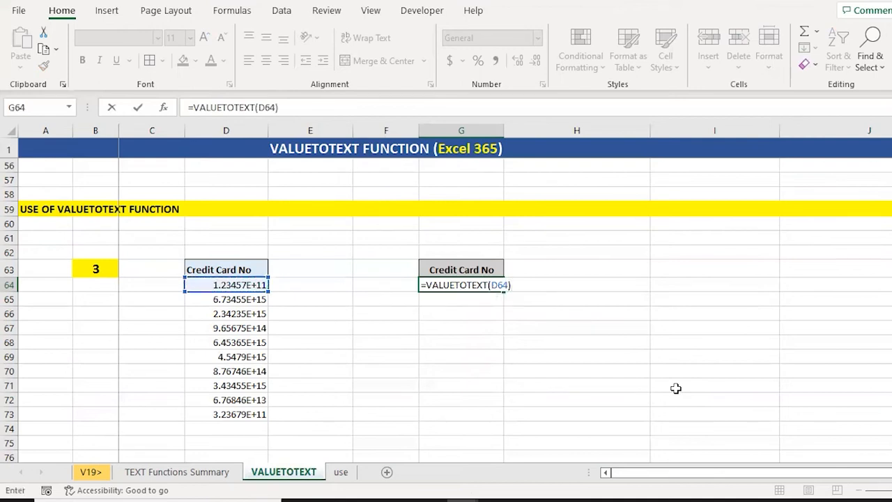
key(Return)
Copy the G64 formula down through G73.
key(Up)
key(ctrl+c)
key(shift+Down)
key(shift+Down)
key(shift+Down)
key(shift+Down)
key(shift+Down)
key(shift+Down)
key(shift+Down)
key(shift+Down)
key(shift+Down)
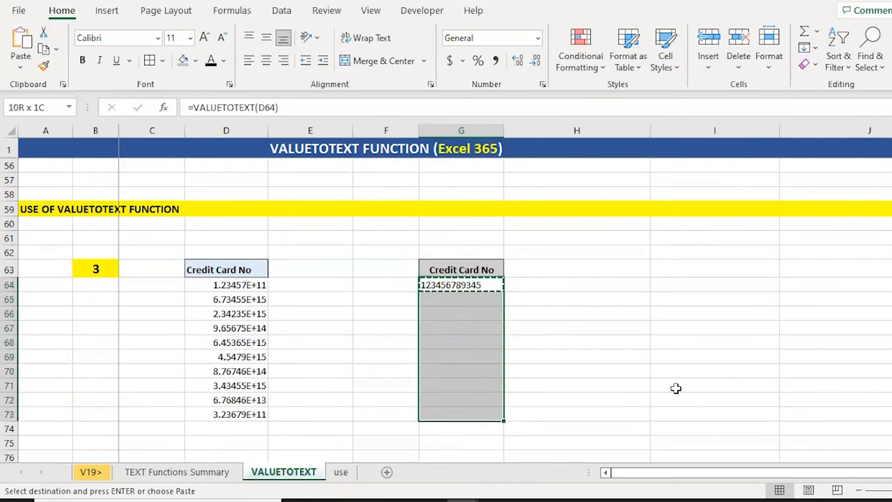
key(Return)
key(Left)
Compare the card numbers in D64:D73 with the converted results, then select G64:G73.
key(Left)
key(Left)
key(Up)
key(ctrl+shift+Down)
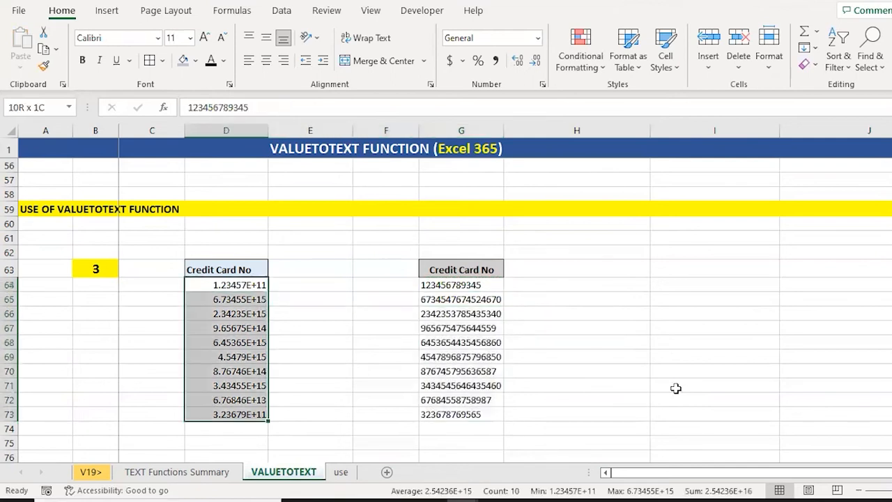
key(Right)
key(Right)
key(Right)
key(Left)
key(Right)
key(ctrl+shift+Down)
key(Down)
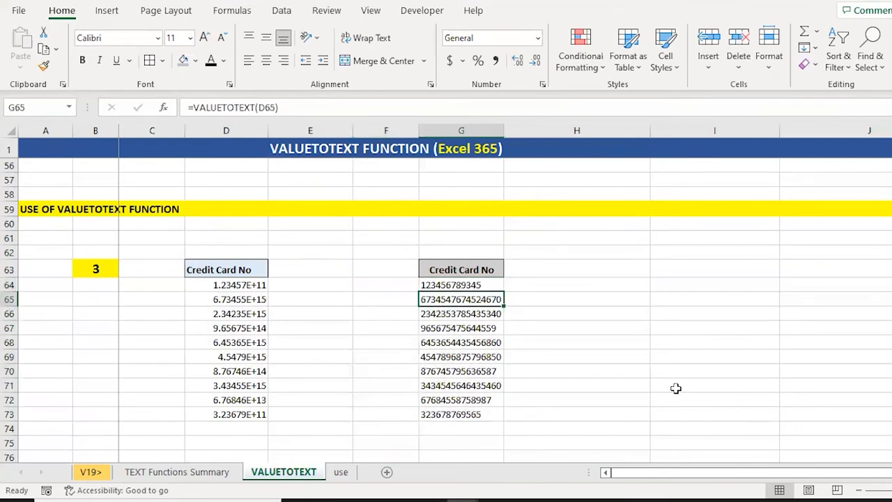
key(Down)
key(Down)
key(Down)
key(Down)
key(ctrl+Up)
key(Down)
key(ctrl+shift+Down)
Replace the G64:G73 formulas with their values using Paste Special > Values.
key(ctrl+c)
key(ctrl+alt+v)
key(v)
key(Return)
Check the pasted text card numbers against the originals, e.g. G68 versus D68.
key(Escape)
key(Down)
key(Down)
key(Down)
key(Down)
key(Down)
key(Down)
key(Down)
key(Up)
key(Up)
key(Up)
key(Up)
key(Up)
key(Up)
key(Up)
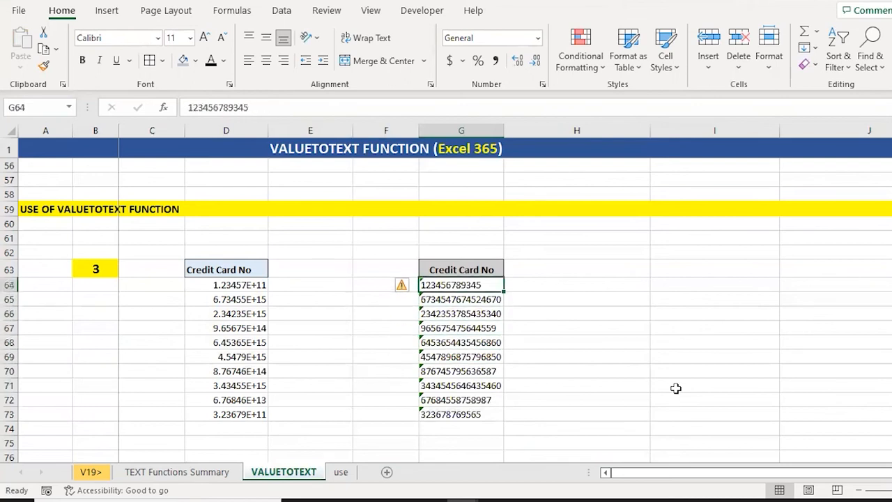
key(Down)
key(Down)
key(Down)
key(Down)
key(Down)
key(Down)
key(Down)
key(Down)
key(Up)
key(Up)
key(Up)
key(Up)
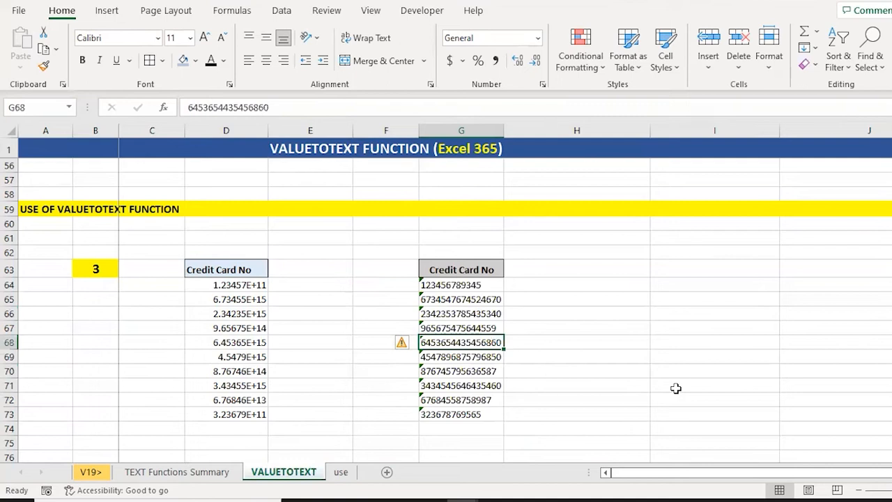
key(Left)
key(Left)
key(Left)
key(Right)
key(Right)
key(Right)
key(Down)
key(Down)
key(Down)
key(Down)
key(Down)
key(Down)
key(Down)
key(Down)
key(Down)
key(Down)
key(Down)
key(Down)
key(Down)
key(Down)
key(Down)
key(Down)
key(Down)
key(Down)
key(Down)
key(Down)
key(Down)
key(Down)
key(Down)
key(Down)
key(Down)
key(Down)
key(Down)
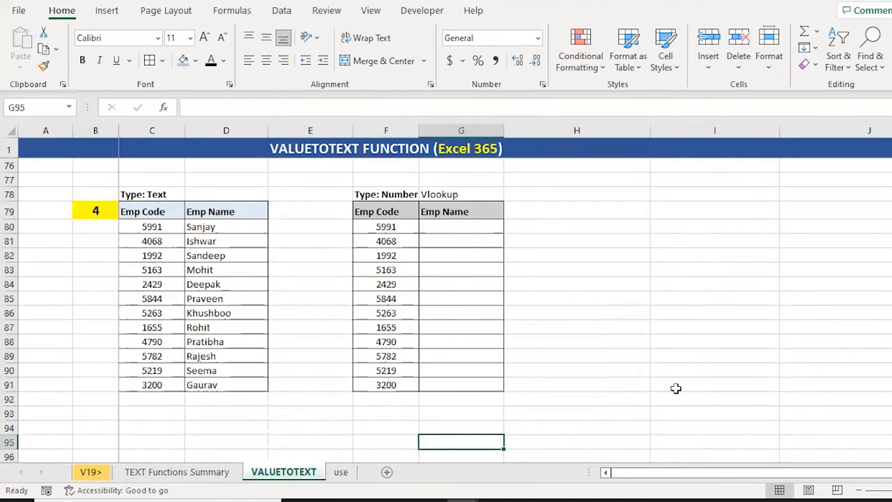
key(Left)
key(ctrl+Up)
key(ctrl+Up)
key(Left)
key(Left)
key(Left)
key(Down)
key(Down)
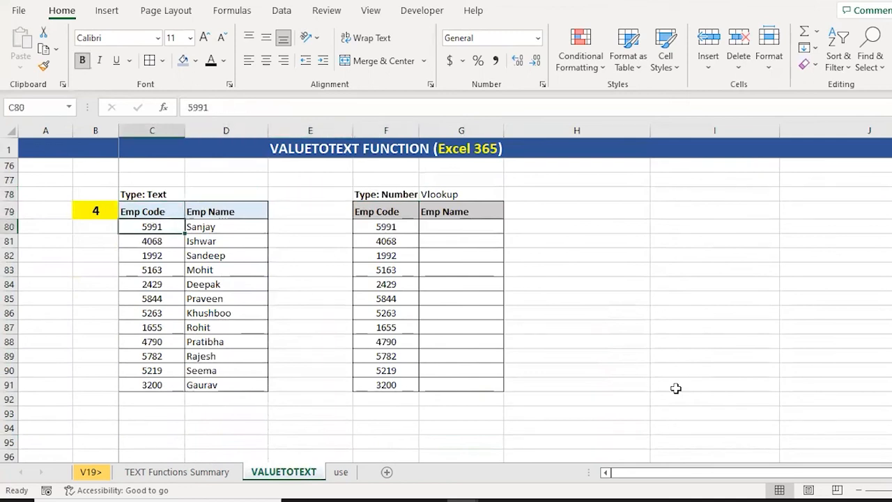
key(ctrl+shift+Down)
key(Right)
key(ctrl+shift+Down)
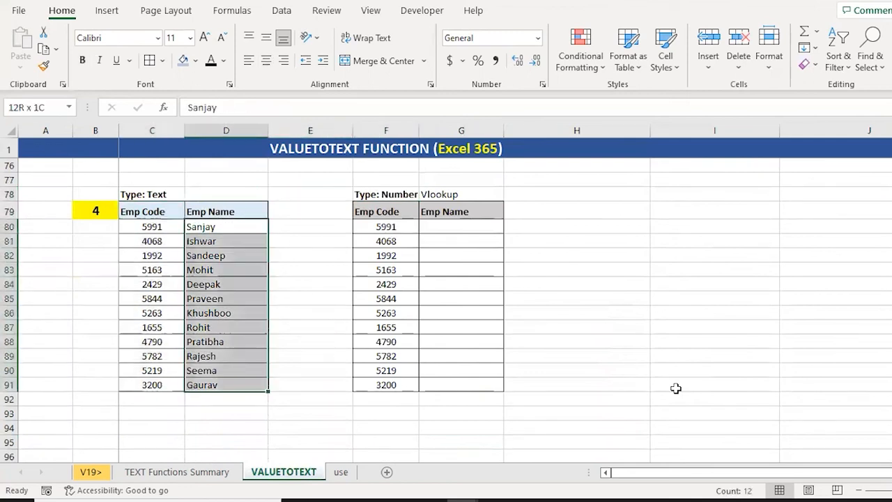
key(Right)
key(Right)
key(Right)
key(Left)
key(ctrl+shift+Down)
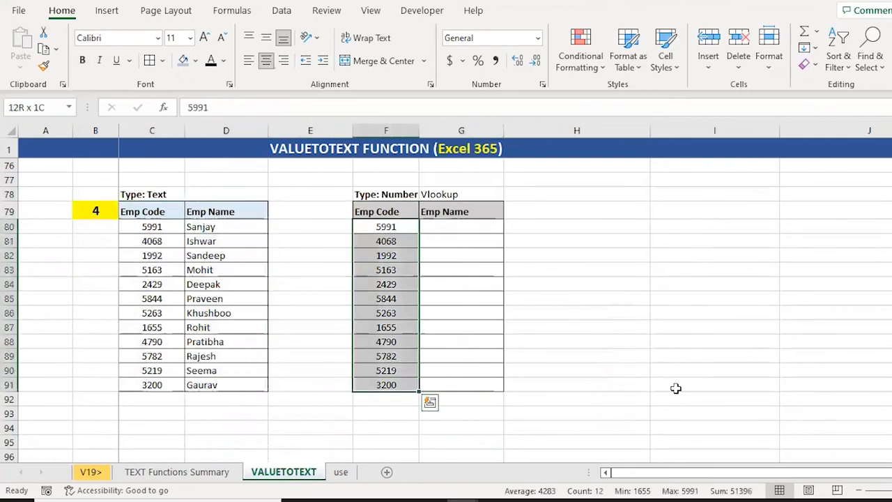
key(Right)
key(shift+Down)
key(shift+Down)
key(shift+Down)
key(shift+Down)
key(shift+Down)
key(Down)
key(Up)
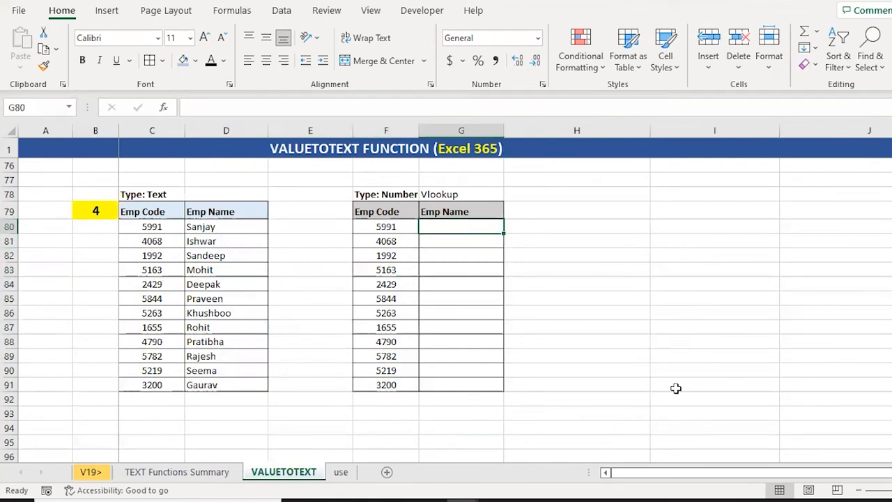
key(Left)
key(Left)
key(Left)
key(Left)
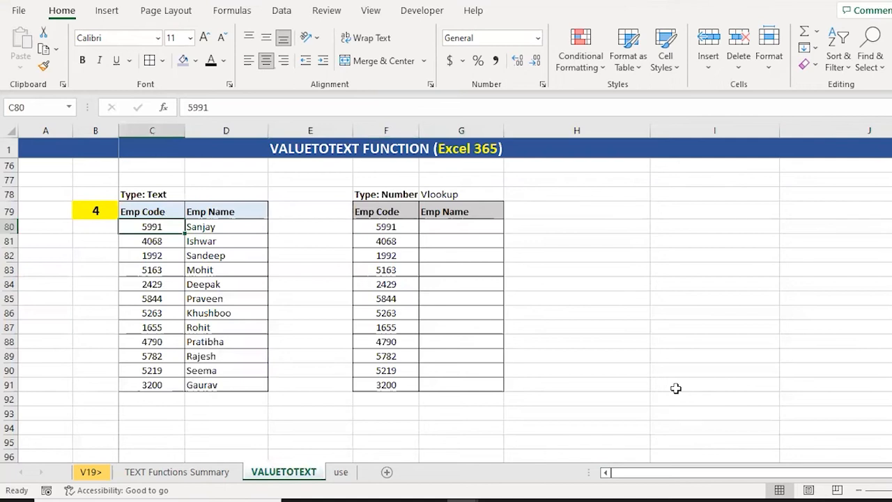
key(ctrl+shift+Down)
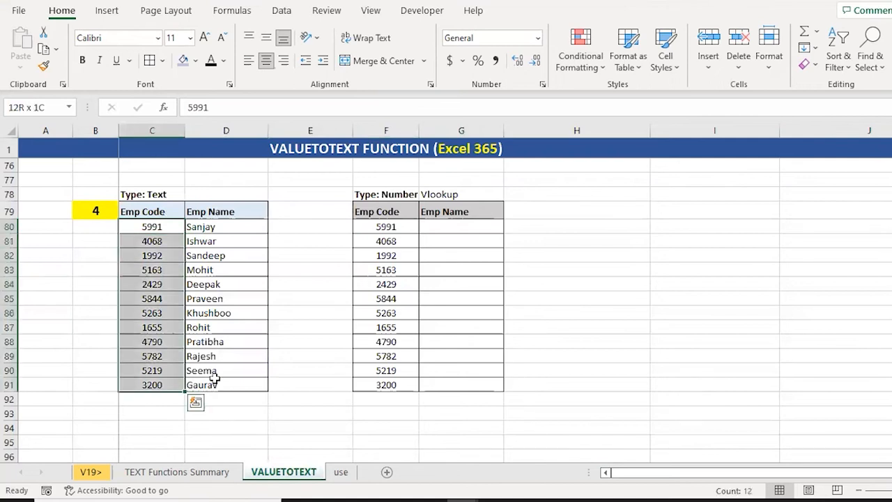
click(388, 230)
key(ctrl+shift+Down)
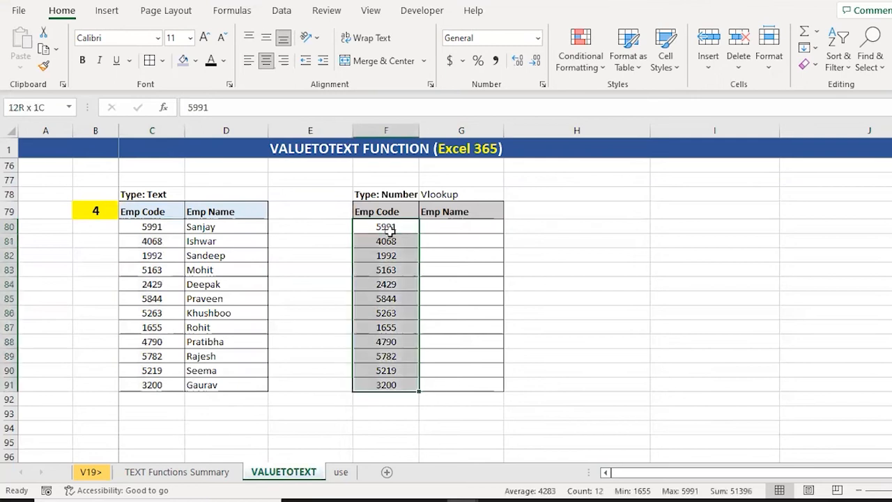
key(Right)
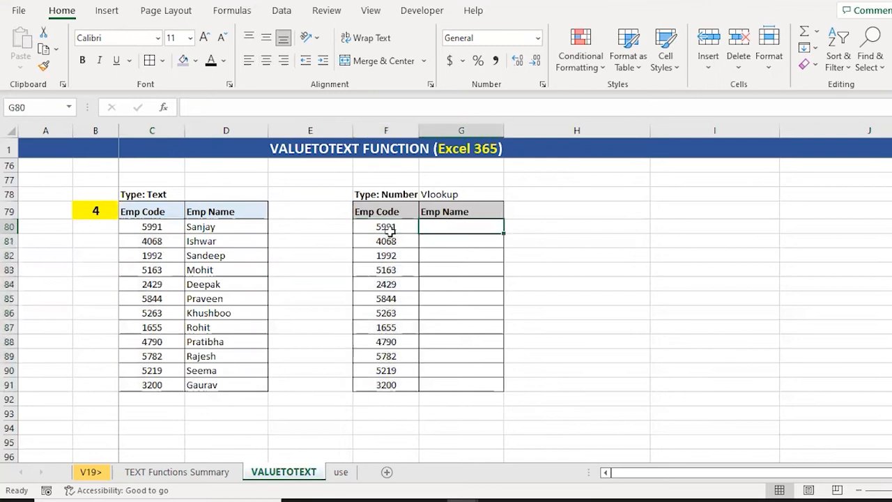
text(=vl)
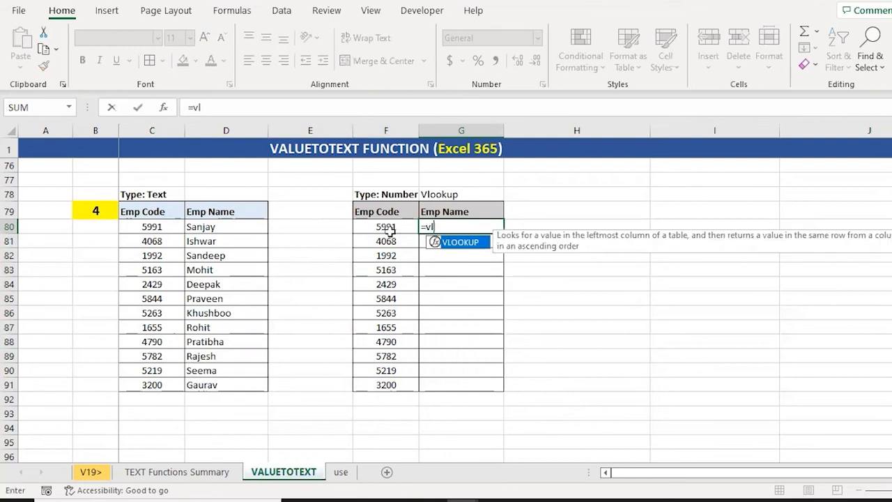
key(Tab)
click(388, 231)
text(,)
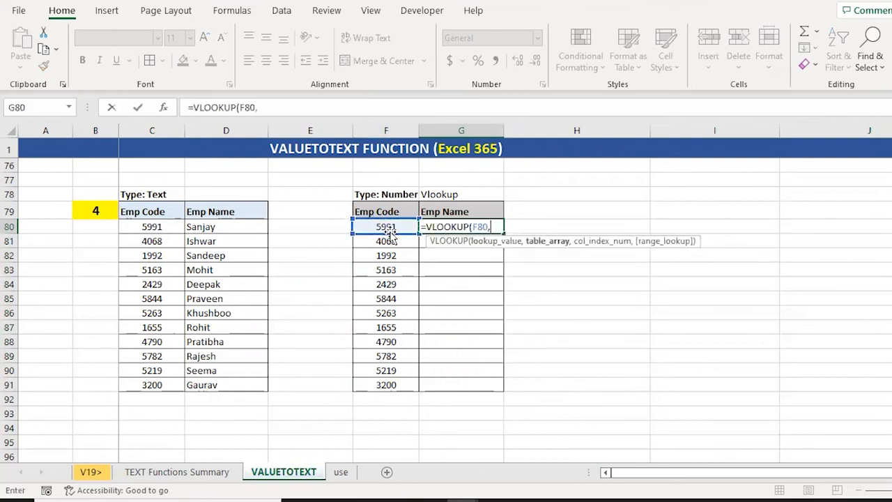
key(Left)
key(Left)
key(Left)
key(Left)
key(shift+Right)
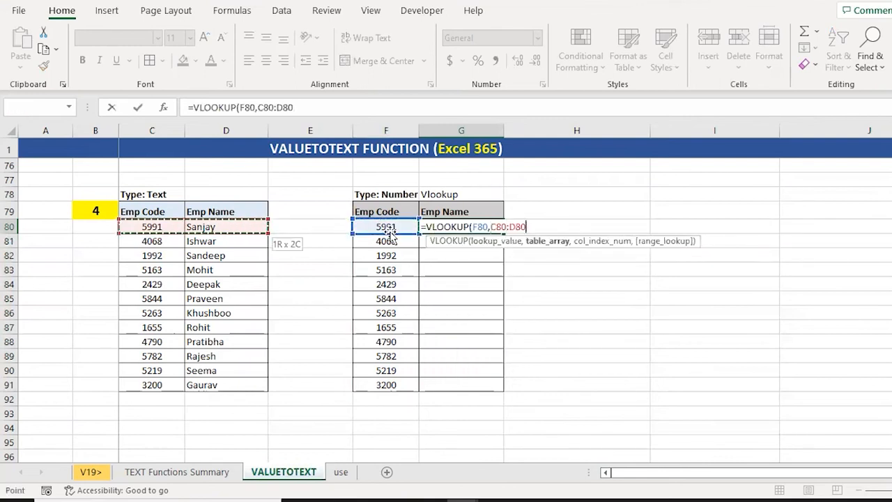
key(ctrl+shift+Down)
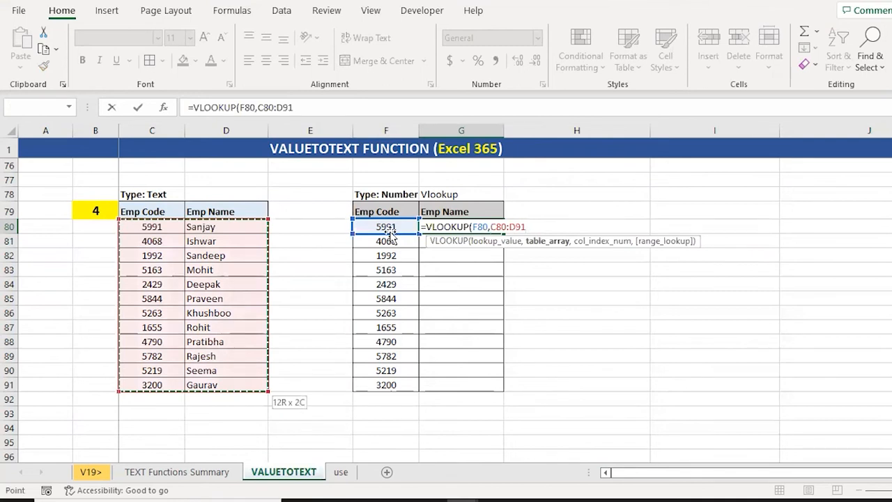
key(F4)
text(,)
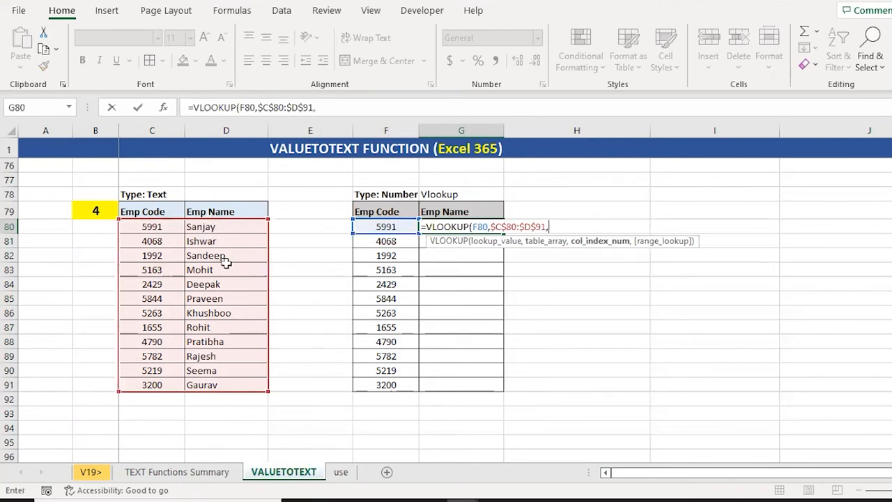
text(2,)
key(Down)
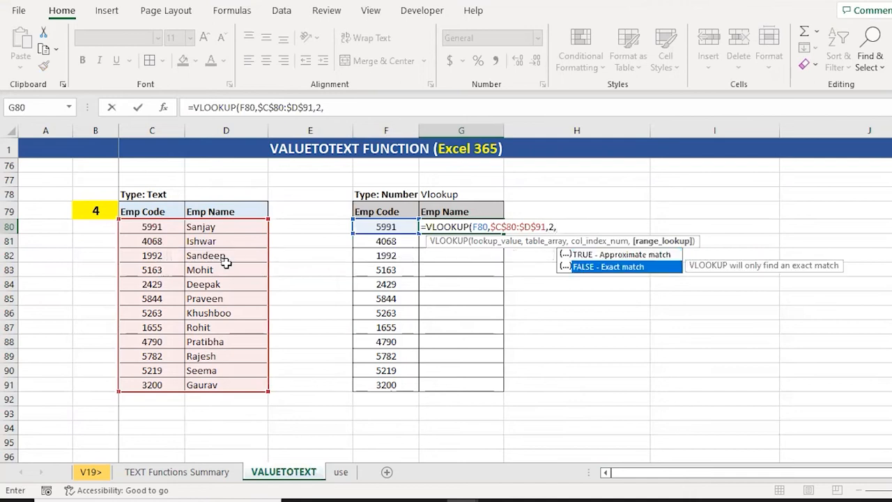
key(Tab)
text())
key(ctrl+Return)
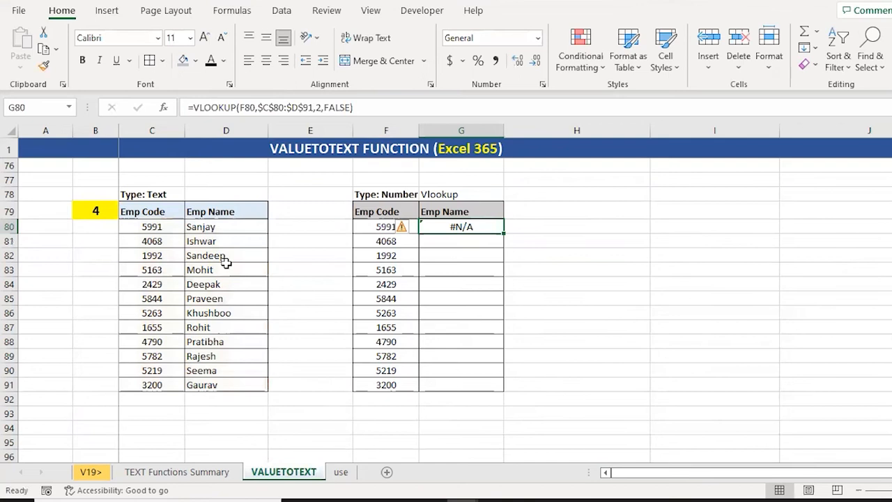
key(ctrl+c)
key(shift+Down)
key(shift+Down)
key(shift+Down)
key(shift+Down)
key(shift+Down)
key(shift+Down)
key(shift+Down)
key(shift+Down)
key(shift+Down)
key(shift+Down)
key(shift+Down)
key(Return)
key(Up)
key(ctrl+shift+Down)
key(Delete)
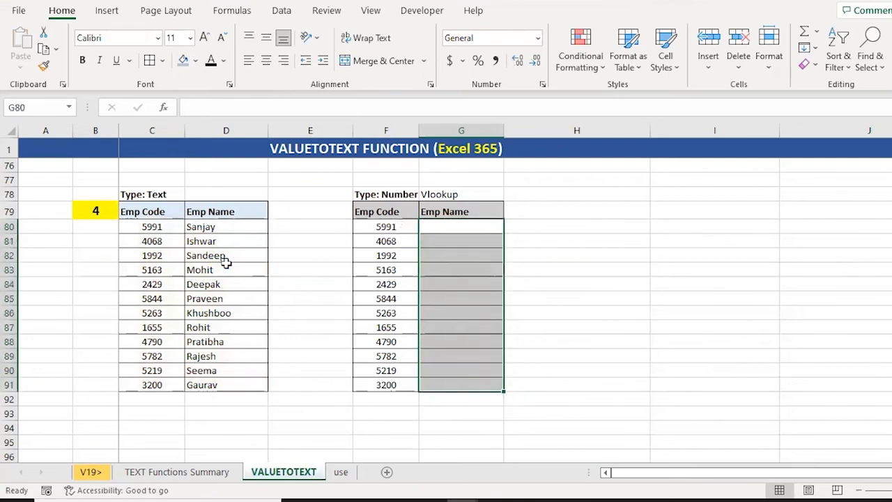
key(Left)
key(ctrl+shift+Down)
key(Left)
key(Left)
key(Left)
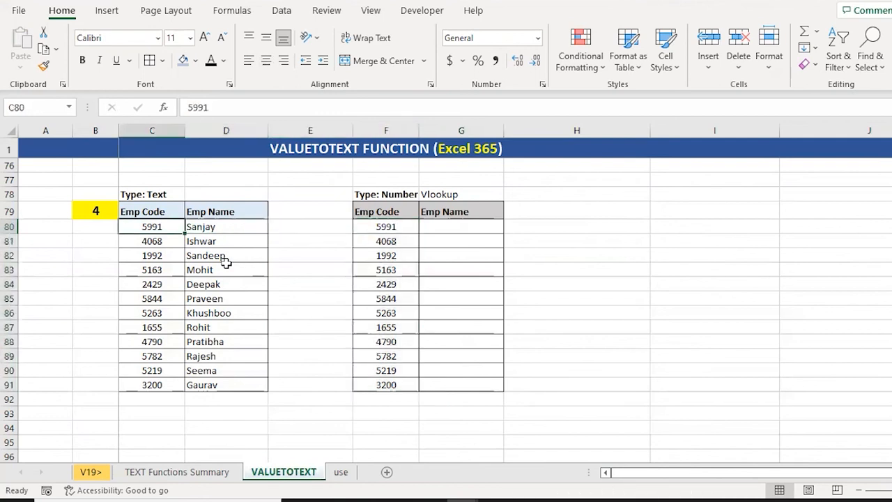
key(ctrl+shift+Down)
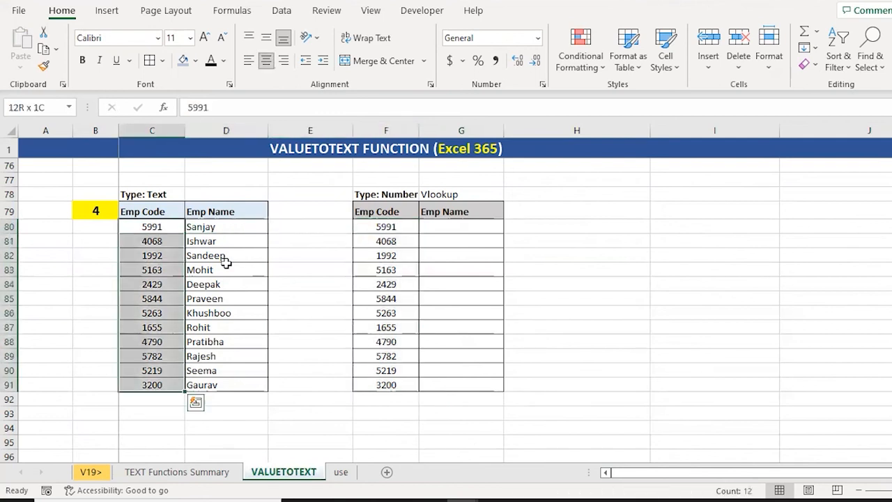
key(Right)
key(Right)
key(Right)
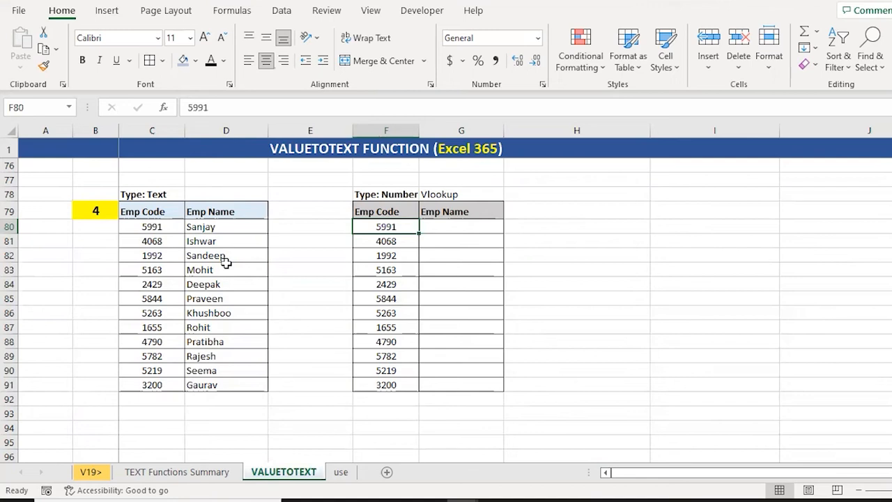
In G80 start a VLOOKUP whose lookup value is VALUETOTEXT(F80).
key(Right)
text(=)
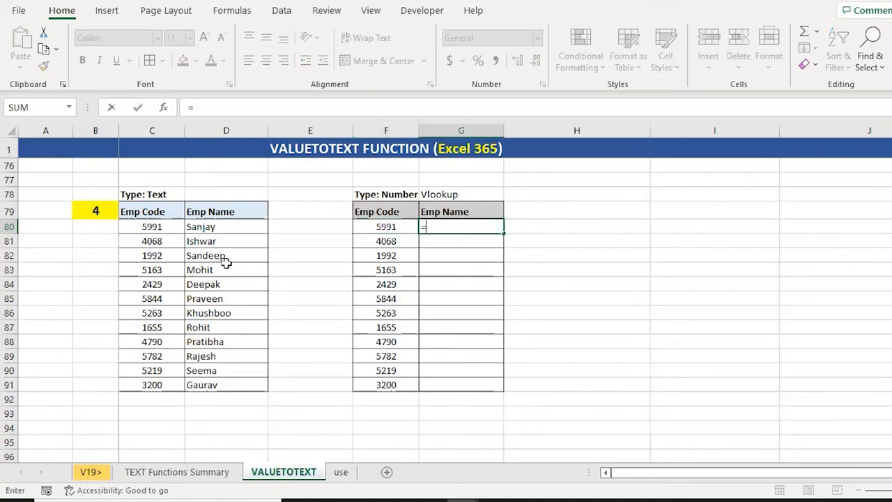
text(vl)
key(Tab)
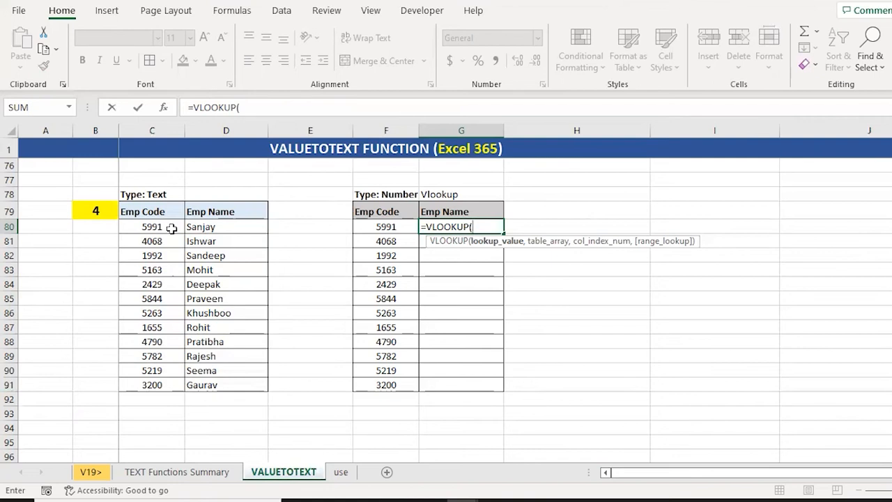
text(va)
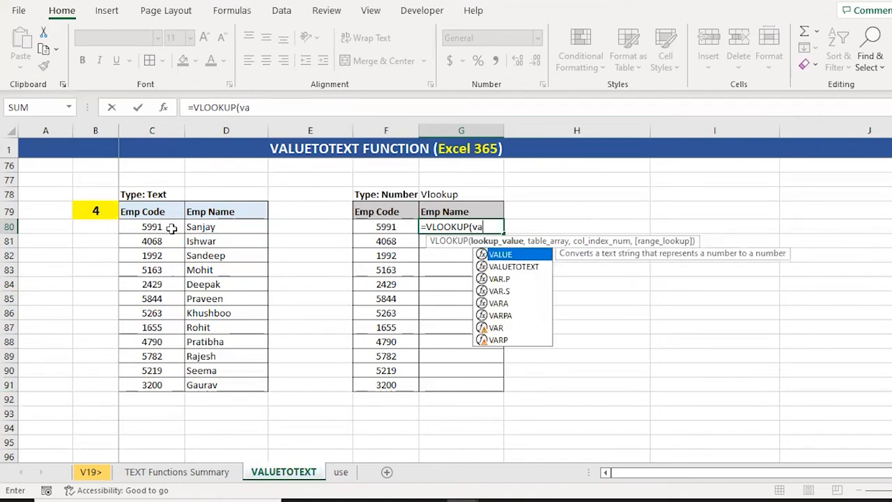
key(Down)
key(Tab)
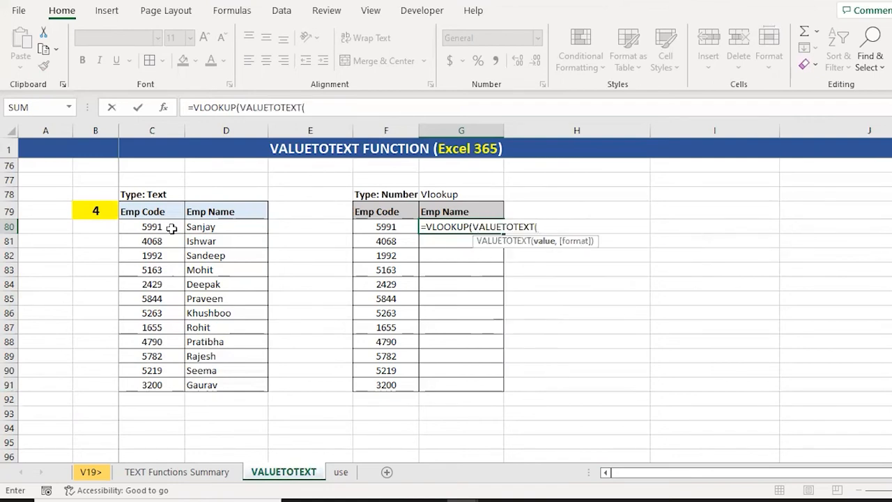
key(Left)
text())
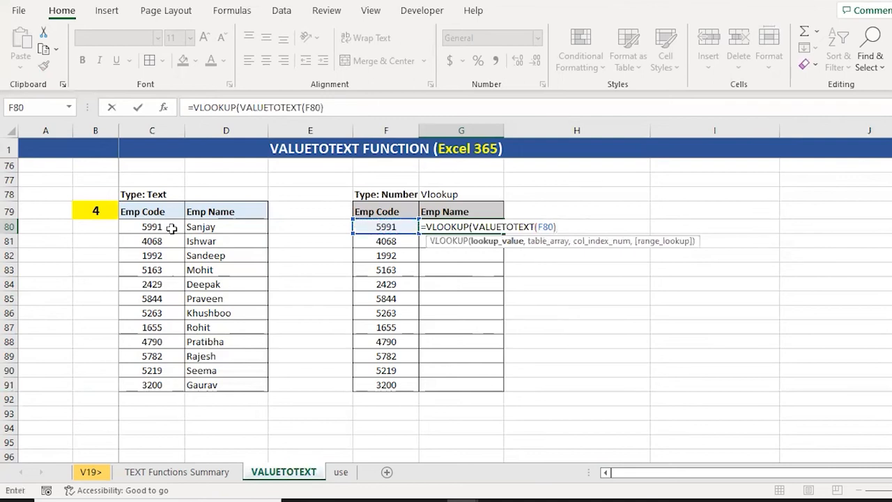
text(,)
Complete the lookup with table $C$80:$D$91, column 2 and exact match 0.
key(Left)
key(Left)
key(Left)
key(Left)
key(shift+Right)
key(ctrl+shift+Down)
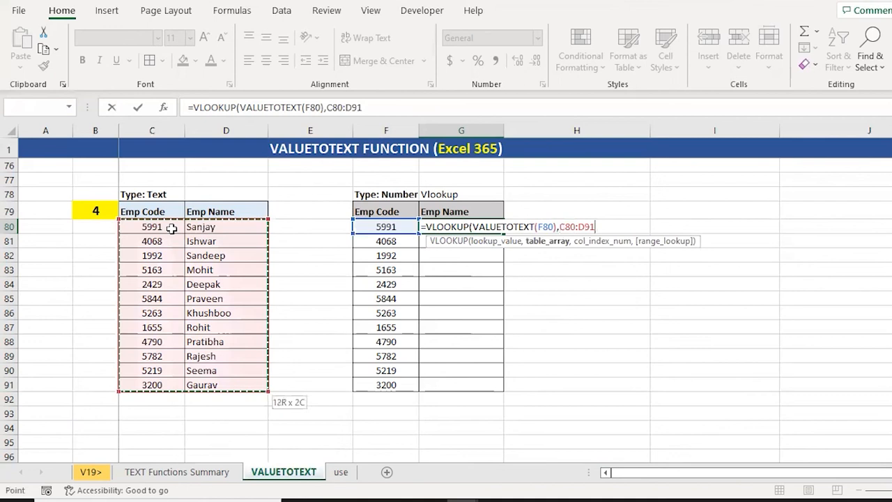
key(F4)
text(,2,0))
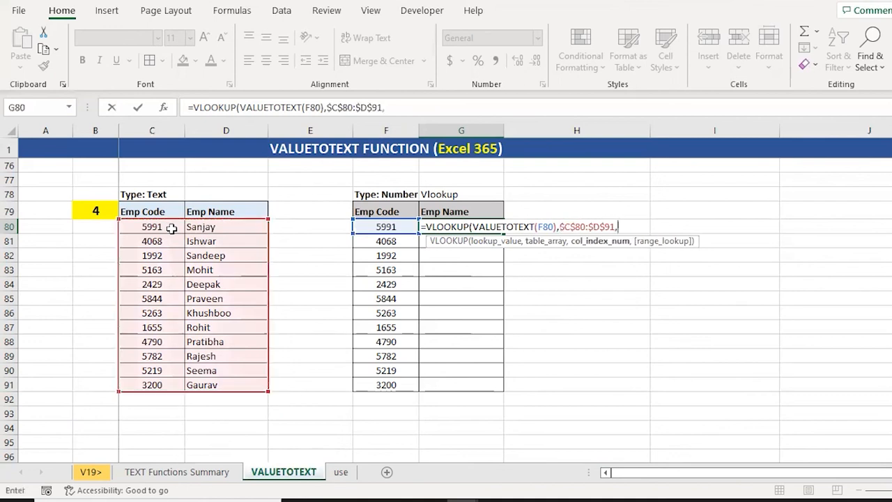
key(ctrl+Return)
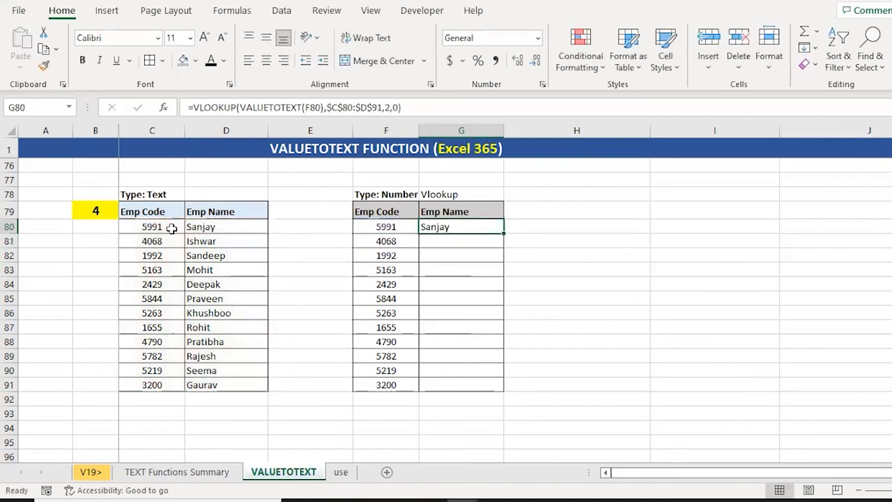
Copy the G80 formula down through G91 and check the numeric code 5991 in F80.
key(ctrl+c)
key(shift+Down)
key(shift+Down)
key(shift+Down)
key(shift+Down)
key(shift+Down)
key(shift+Down)
key(shift+Down)
key(shift+Down)
key(shift+Down)
key(shift+Down)
key(shift+Down)
key(Return)
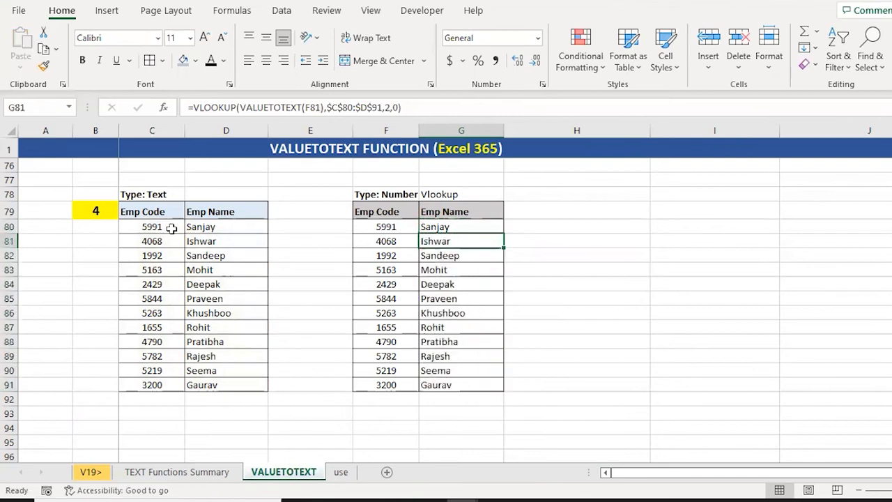
key(Left)
key(Up)
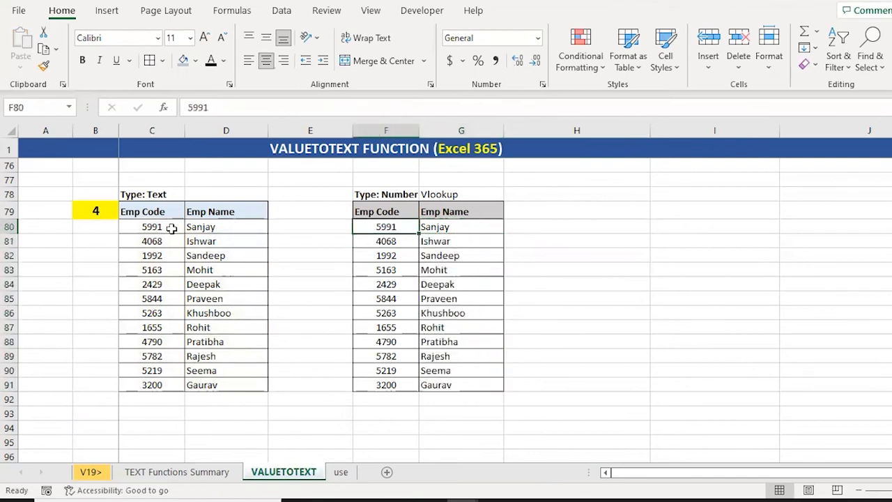
Paste the lookup formula over G80:G91 again and step through the filled names.
key(Left)
key(Left)
key(Left)
key(shift+Down)
key(shift+Down)
key(shift+Down)
key(shift+Down)
key(shift+Down)
key(shift+Down)
key(shift+Down)
key(shift+Down)
key(shift+Down)
key(shift+Down)
key(shift+Down)
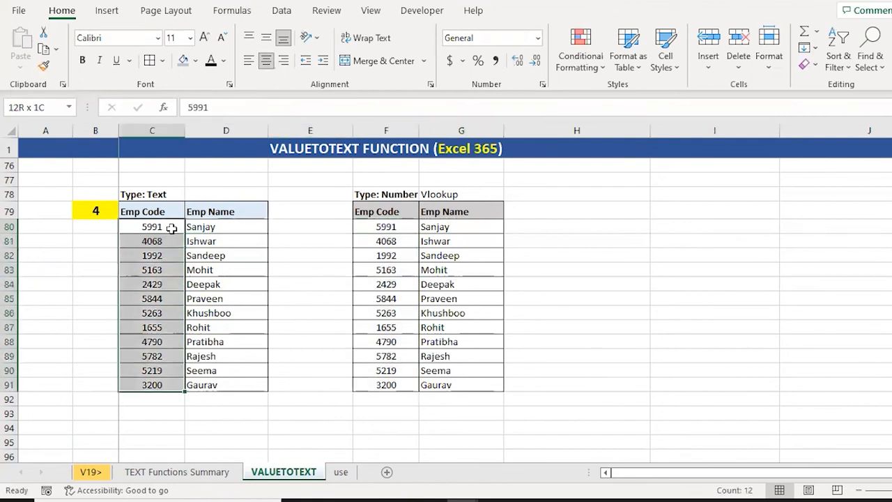
key(shift+Right)
key(Right)
key(Right)
key(Right)
key(Right)
key(ctrl+shift+Down)
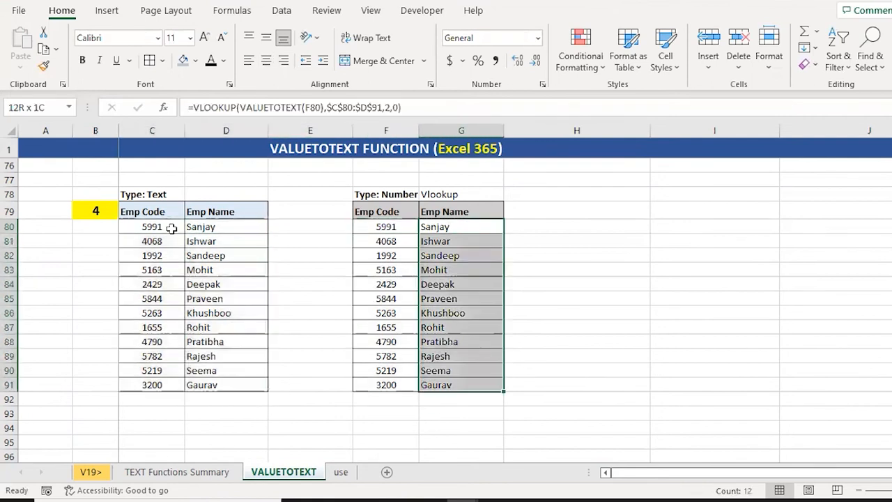
key(ctrl+v)
key(Down)
key(Down)
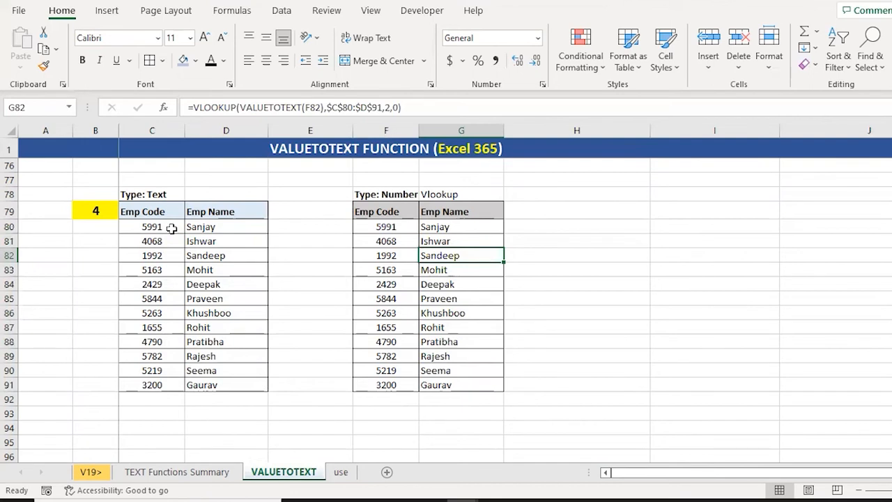
Compare text codes in C80:C91 with F80 and G80's formula, then go to the use sheet.
key(Up)
key(Up)
key(Left)
click(171, 229)
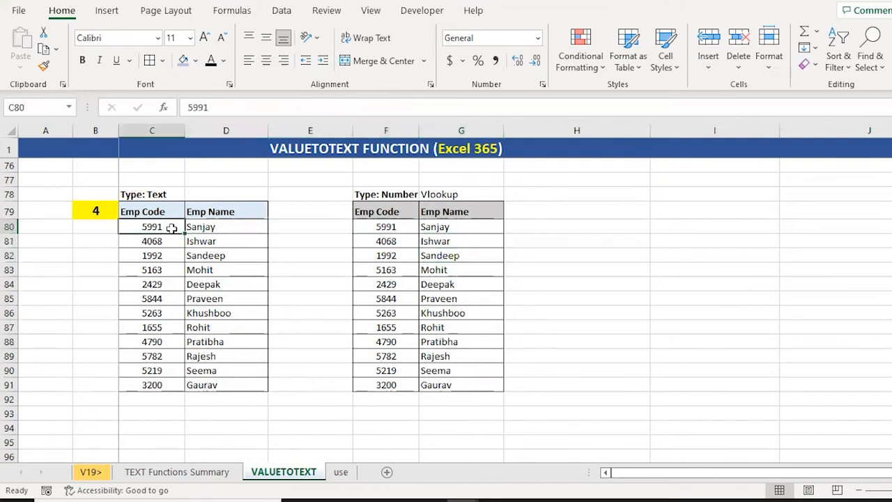
key(ctrl+shift+Down)
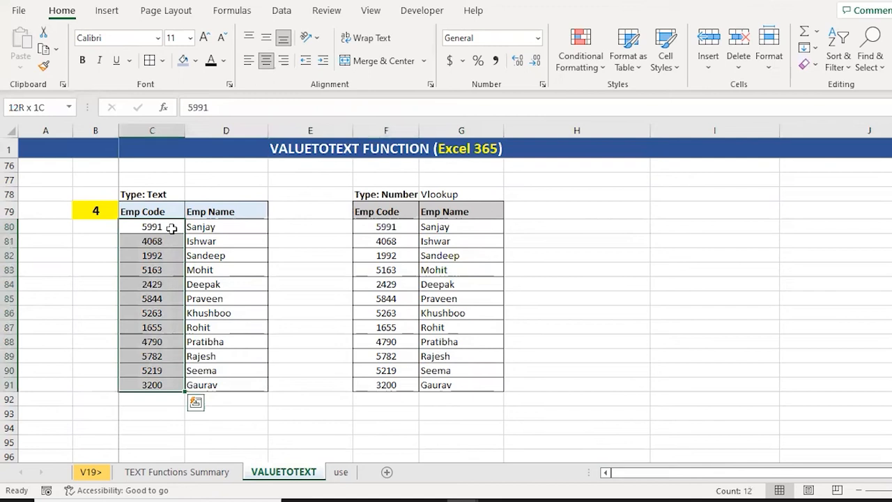
key(Right)
key(Right)
key(Right)
key(Right)
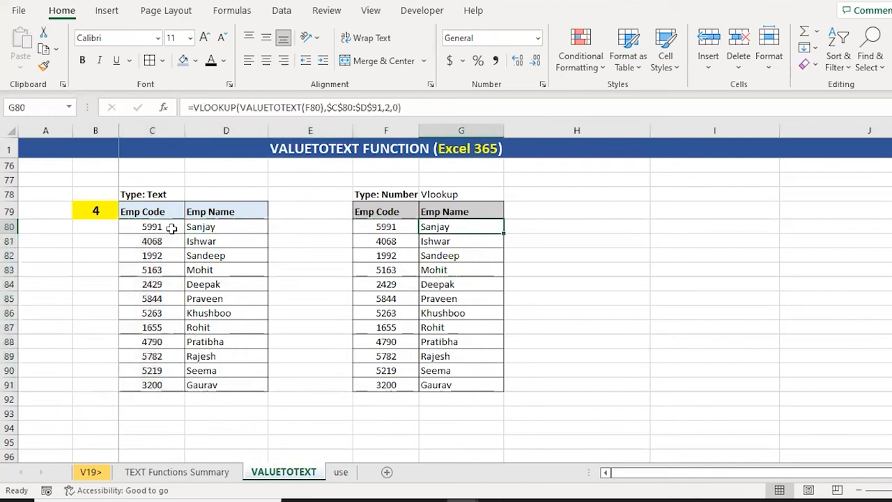
key(Left)
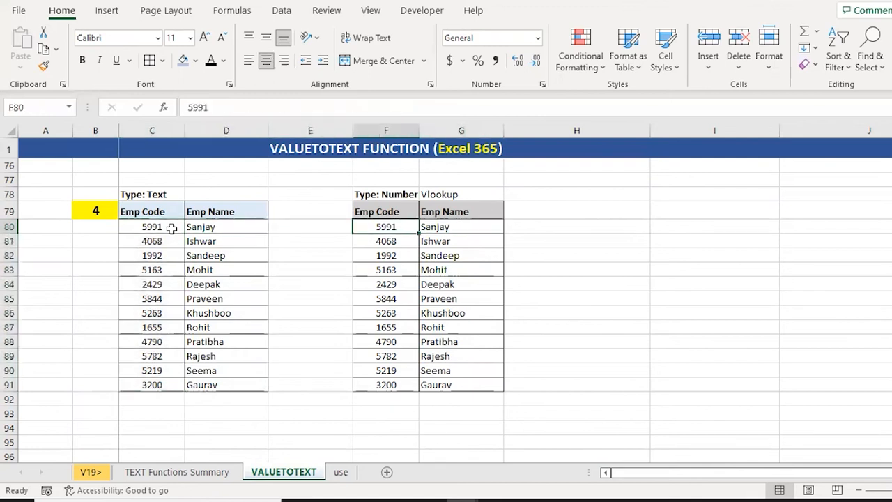
key(Right)
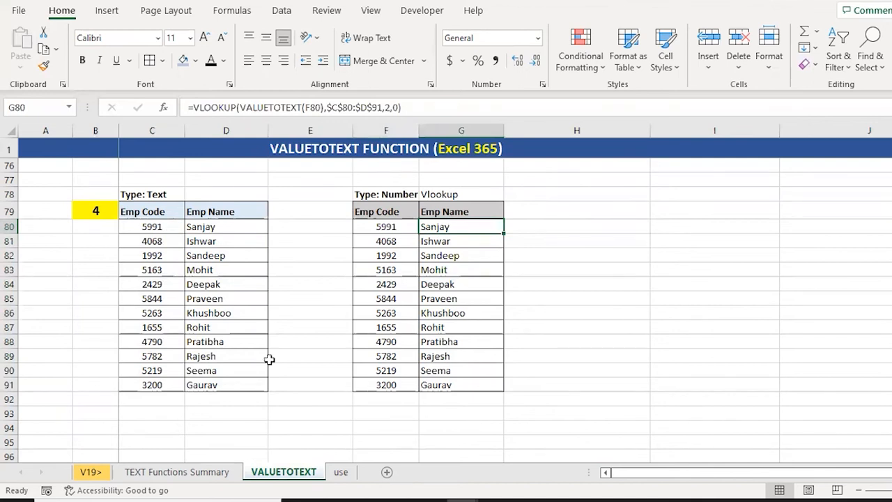
click(341, 473)
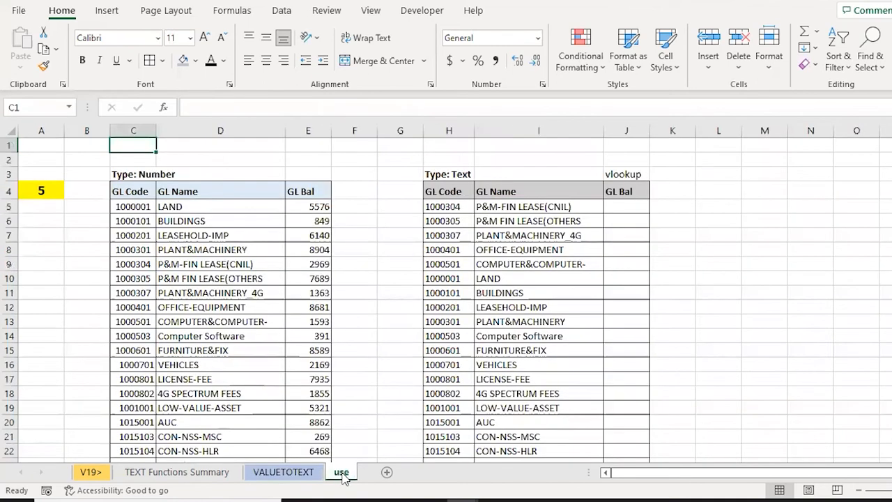
click(218, 261)
key(Left)
key(ctrl+Down)
key(ctrl+Up)
key(ctrl+Up)
key(ctrl+Down)
key(Down)
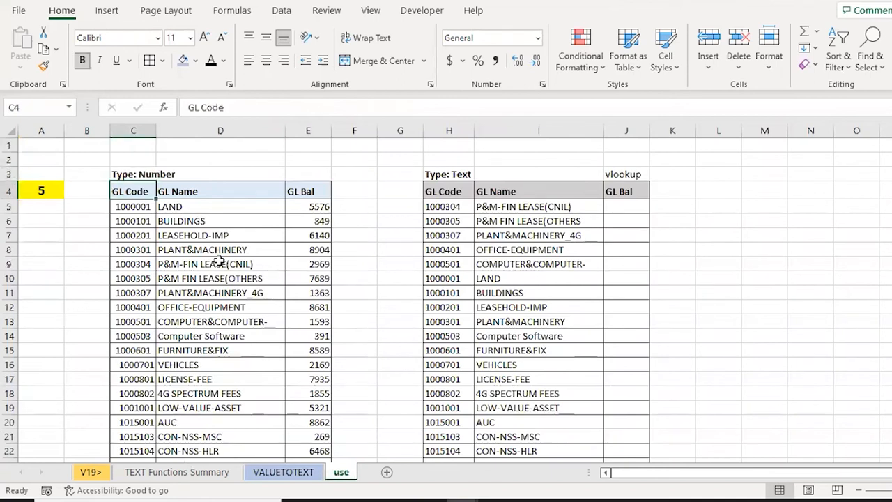
key(Down)
key(Down)
key(shift+Down)
key(shift+Down)
key(shift+Down)
key(shift+Down)
key(shift+Down)
key(Right)
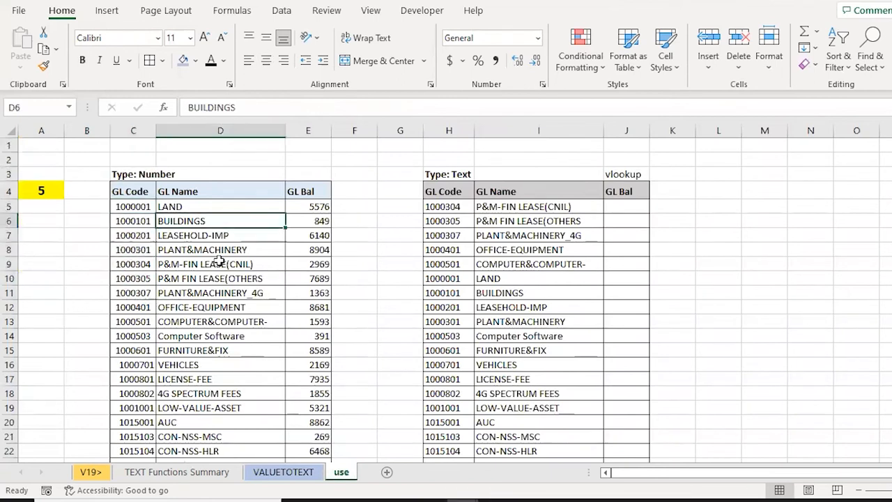
key(shift+Down)
key(shift+Down)
key(shift+Down)
key(shift+Down)
key(shift+Down)
key(Right)
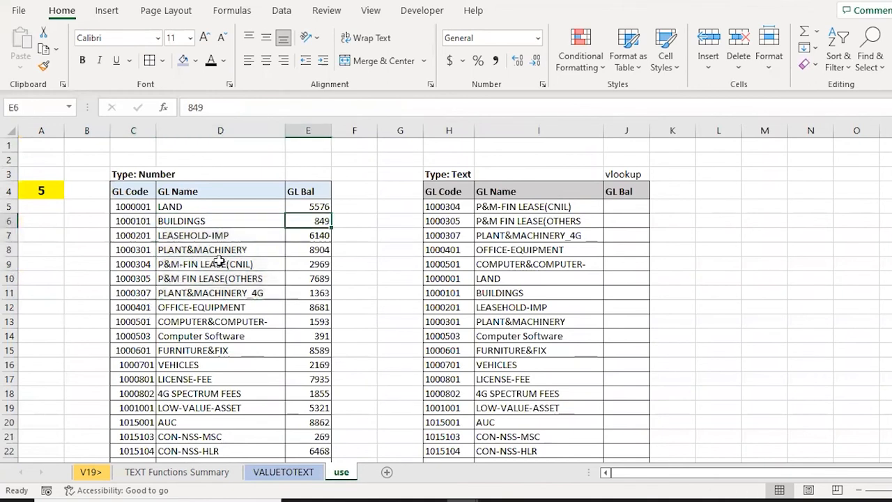
key(Left)
key(Left)
key(shift+Down)
key(shift+Down)
key(shift+Down)
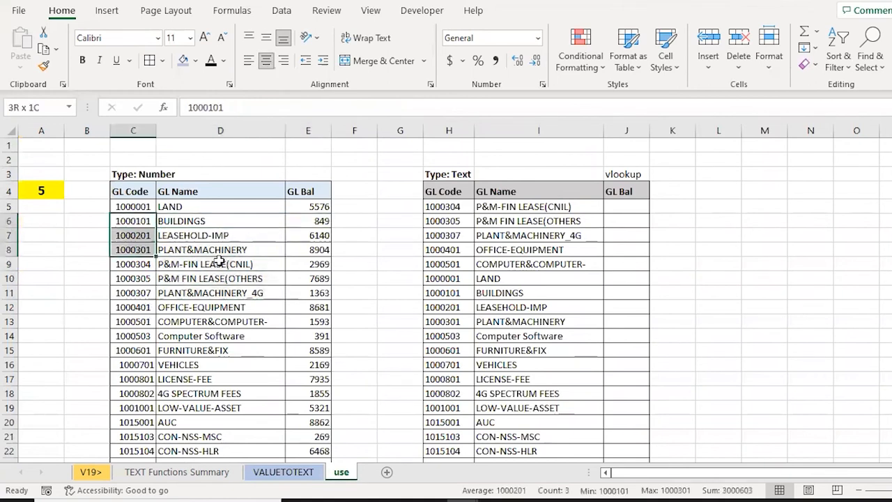
key(shift+Right)
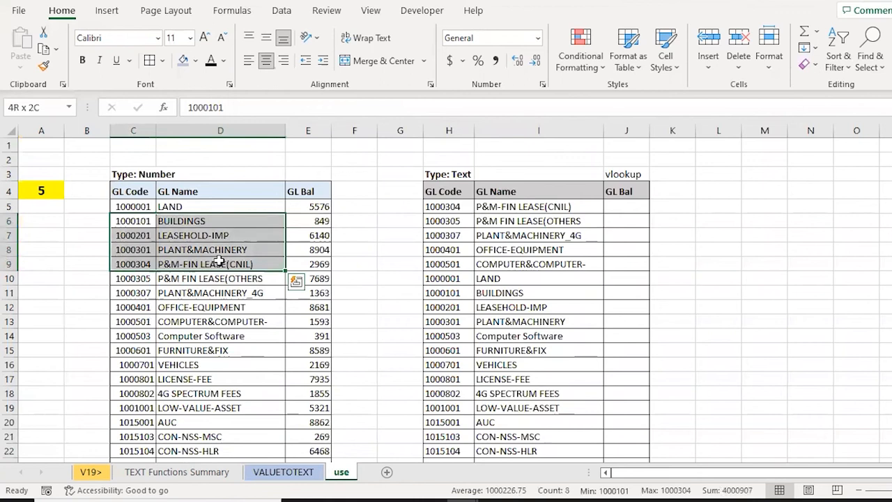
key(Right)
key(Right)
key(Up)
key(Left)
key(Left)
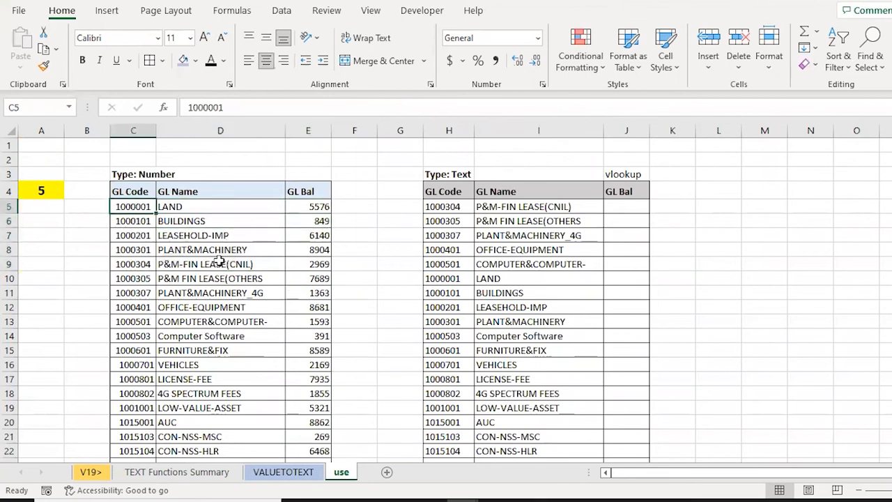
key(shift+Down)
key(shift+Down)
key(shift+Down)
key(shift+Down)
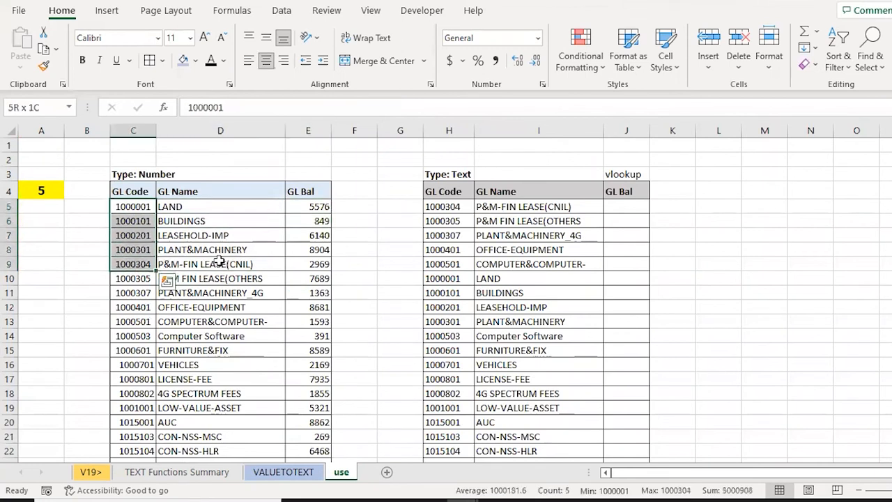
key(Down)
key(Down)
key(shift+Down)
key(shift+Down)
key(shift+Down)
key(Right)
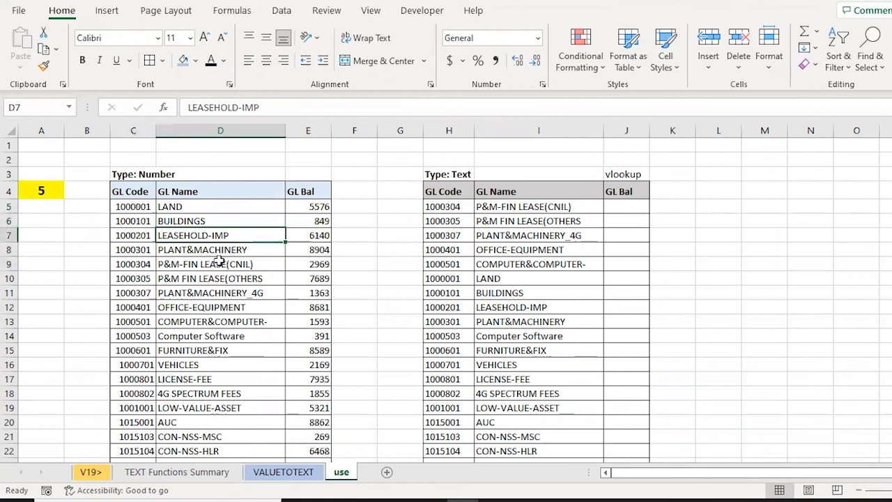
key(shift+Down)
key(Right)
key(shift+Down)
key(shift+Down)
key(Up)
key(Up)
key(Left)
key(Left)
key(shift+Down)
key(shift+Down)
key(shift+Down)
key(Right)
key(Right)
key(Right)
key(Right)
key(Right)
key(shift+Down)
key(shift+Down)
key(shift+Down)
key(shift+Down)
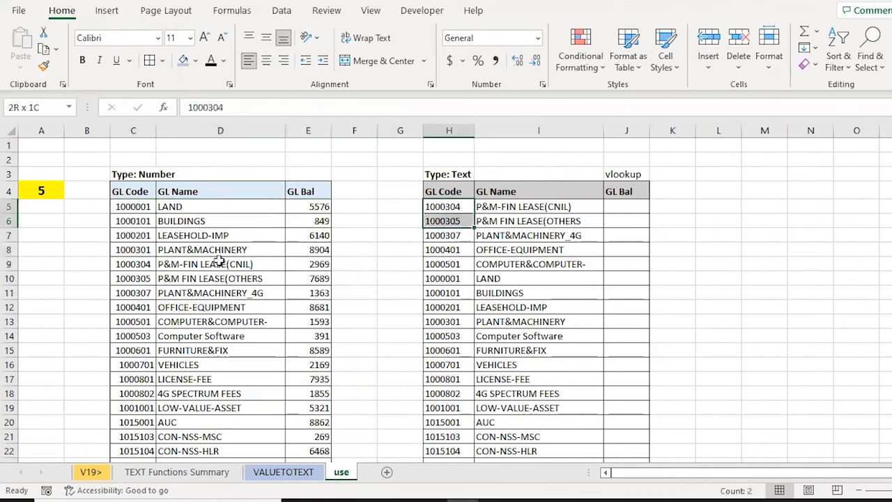
key(Right)
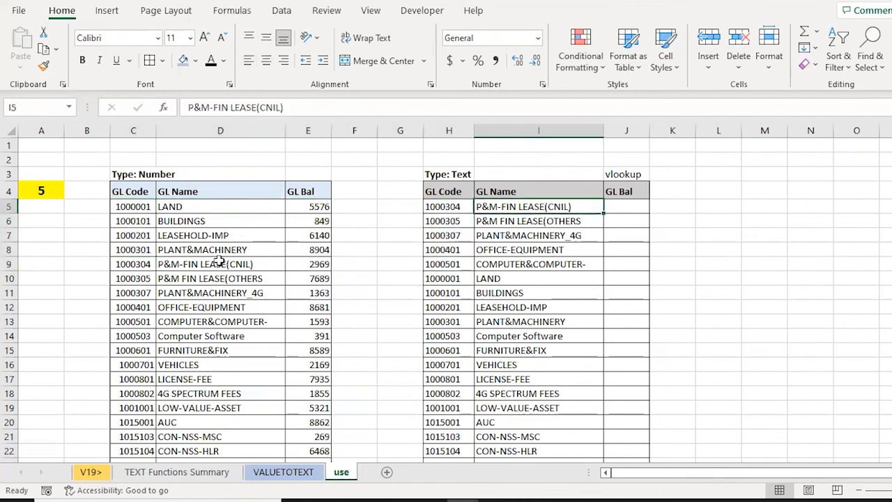
key(Right)
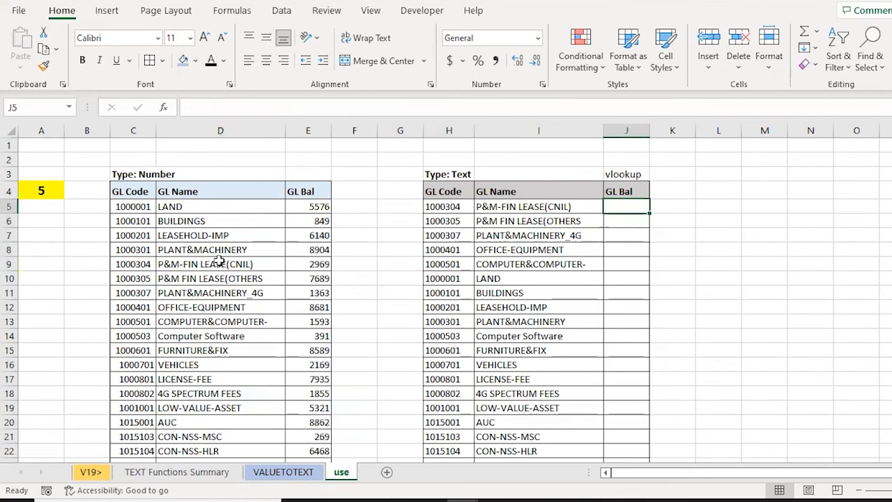
Enter =VLOOKUP(H5,$C$5:$E$105,3,0) in J5.
text(=vl)
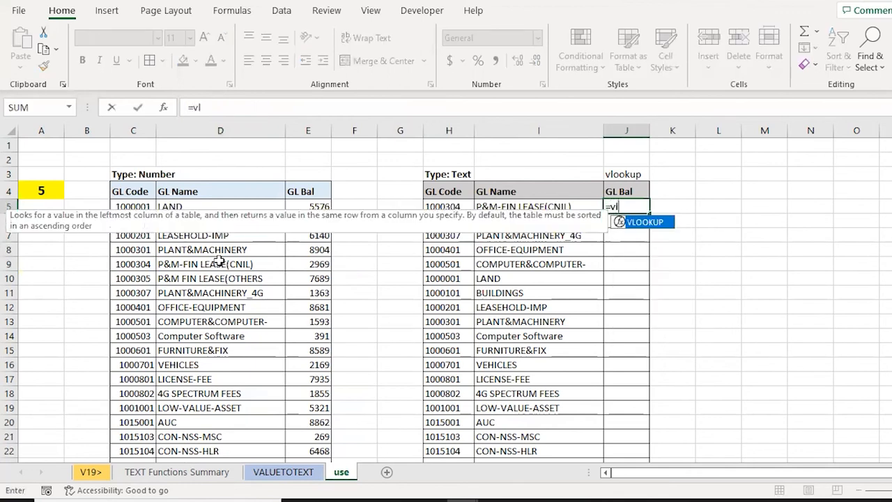
key(Tab)
key(Left)
key(Left)
key(Left)
key(Right)
text(,)
key(ctrl+Left)
key(ctrl+Left)
key(ctrl+Left)
key(ctrl+Left)
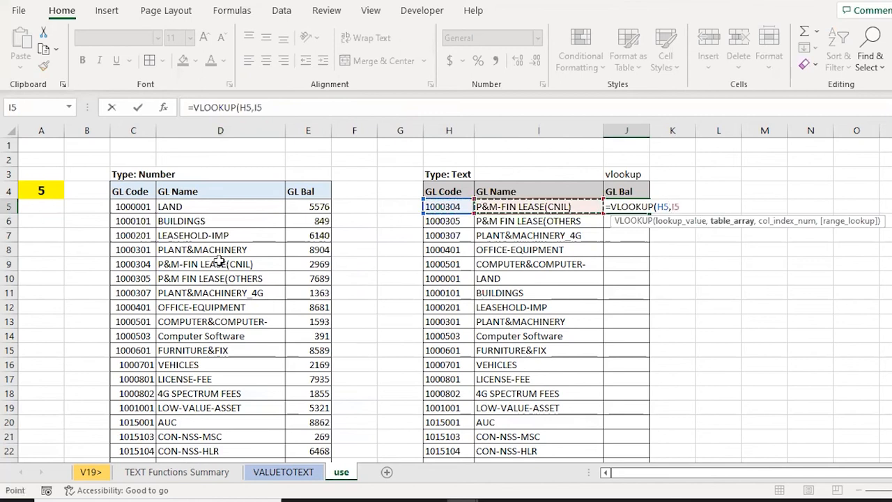
key(shift+Right)
key(shift+Right)
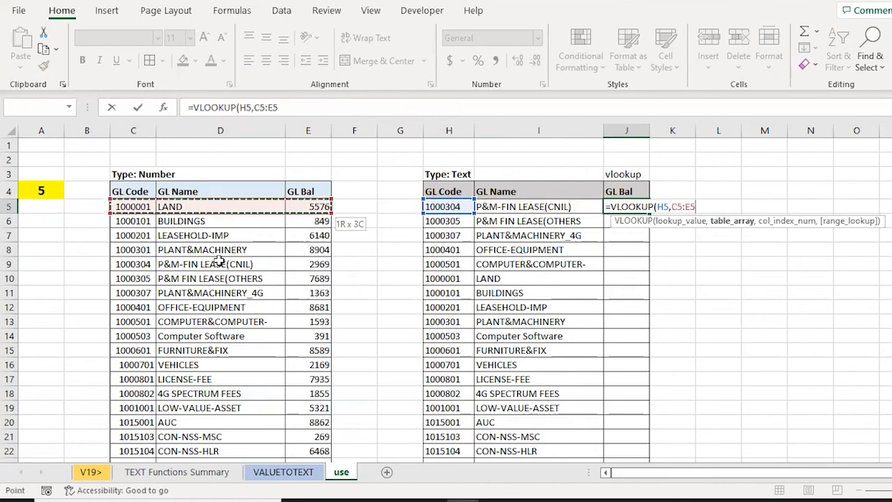
key(ctrl+shift+Down)
key(F4)
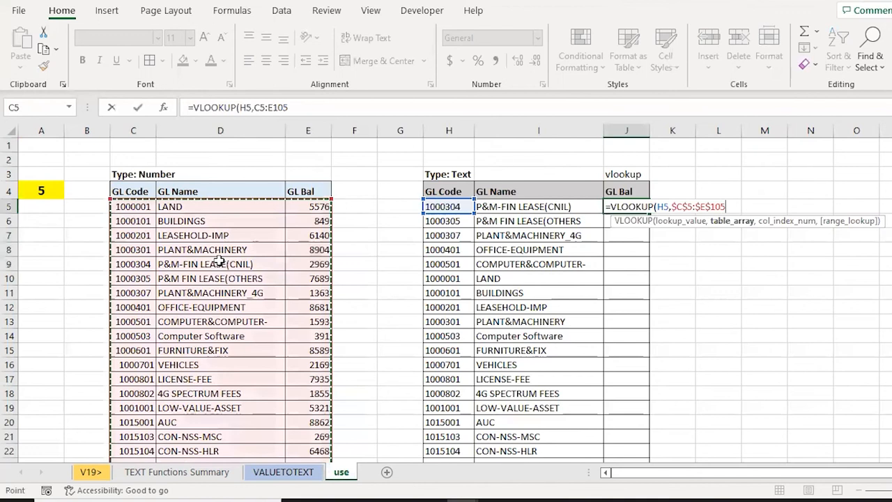
text(,3,)
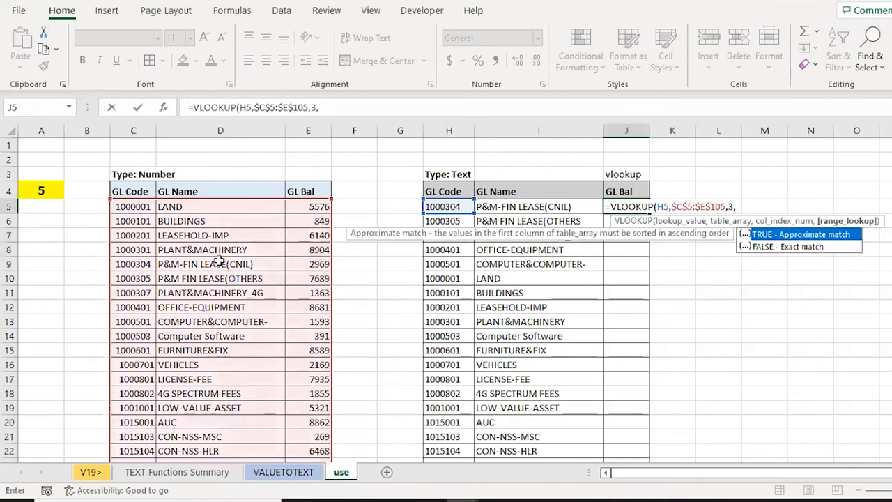
text(0))
key(Return)
Inspect J5's #N/A by selecting the text GL codes in H and numeric codes in C.
key(Up)
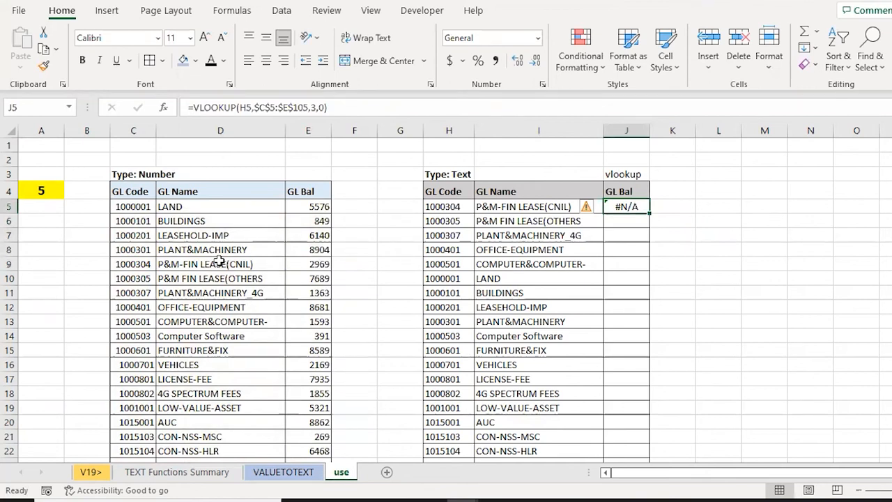
key(Left)
key(Left)
key(shift+Down)
key(shift+Down)
key(shift+Down)
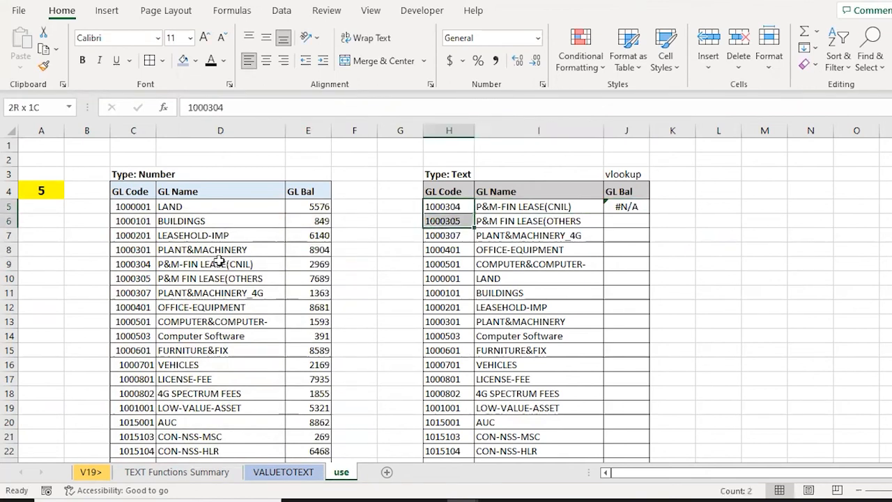
key(Down)
key(Up)
key(shift+Down)
key(shift+Down)
key(shift+Down)
key(shift+Down)
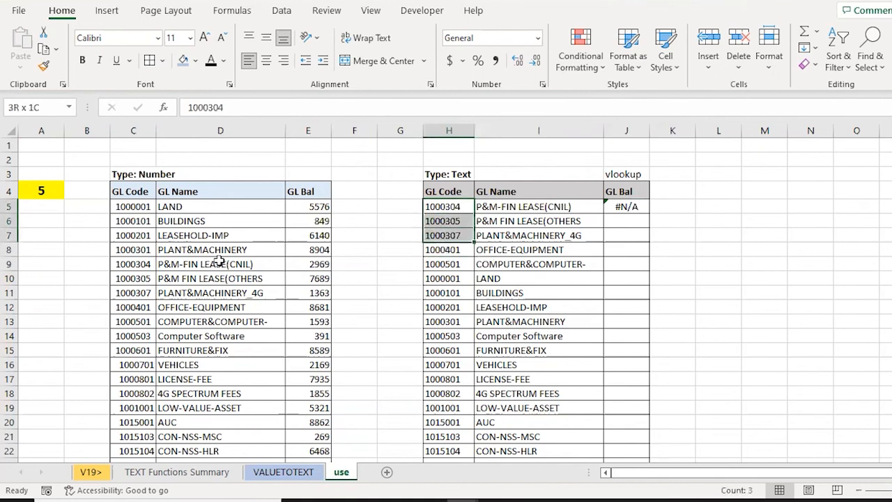
key(Left)
key(Left)
key(Left)
key(Left)
key(Left)
key(shift+Down)
key(shift+Down)
key(shift+Down)
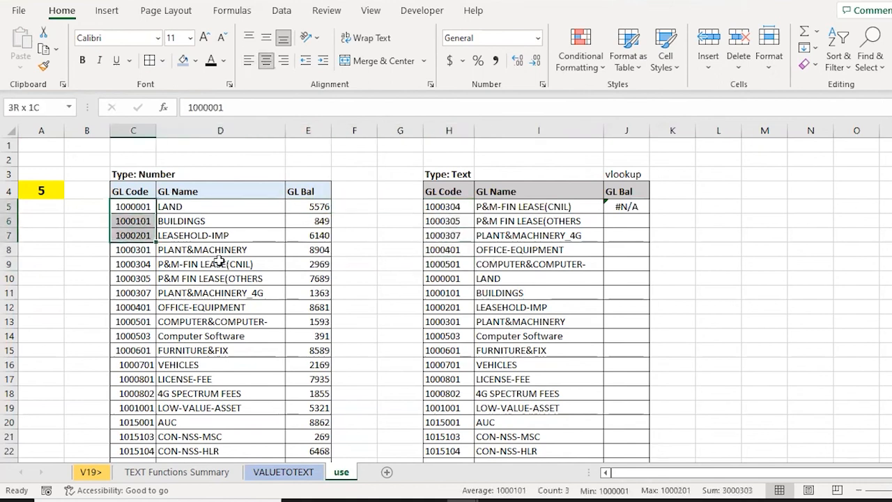
key(Right)
key(Right)
key(Right)
key(Right)
key(Right)
key(Right)
key(Right)
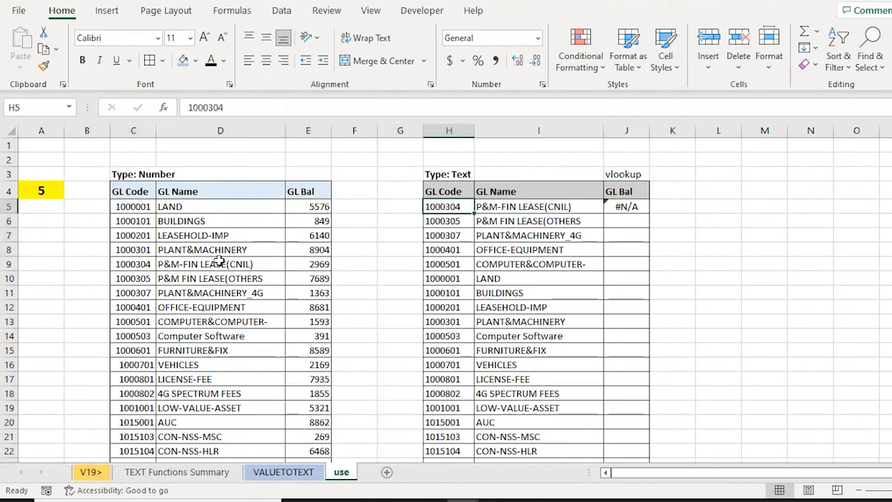
Compare H5's text code 1000304 with C5's numeric code, ending back on J5.
key(Left)
key(Left)
key(shift+Down)
key(shift+Down)
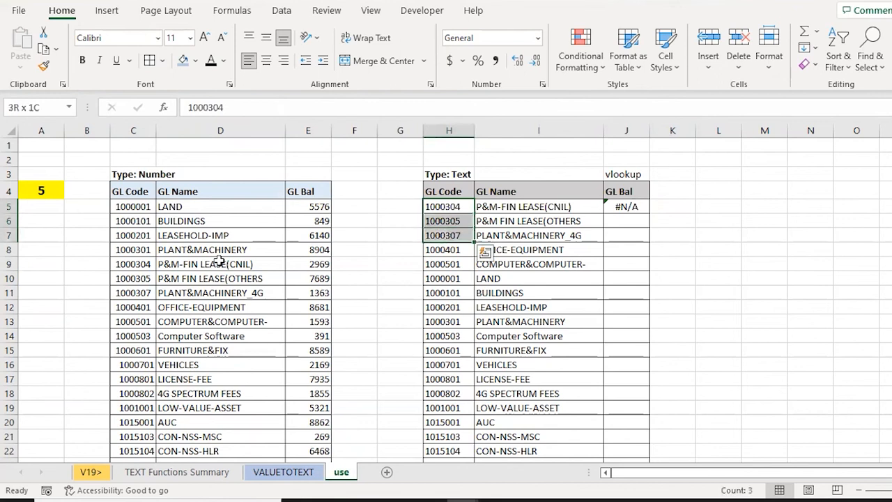
key(Up)
key(Down)
key(Left)
key(Left)
key(Left)
key(Left)
key(Left)
key(Left)
key(Right)
key(shift+Down)
key(shift+Down)
key(Right)
key(Right)
key(Right)
key(Right)
key(Right)
key(Right)
key(Right)
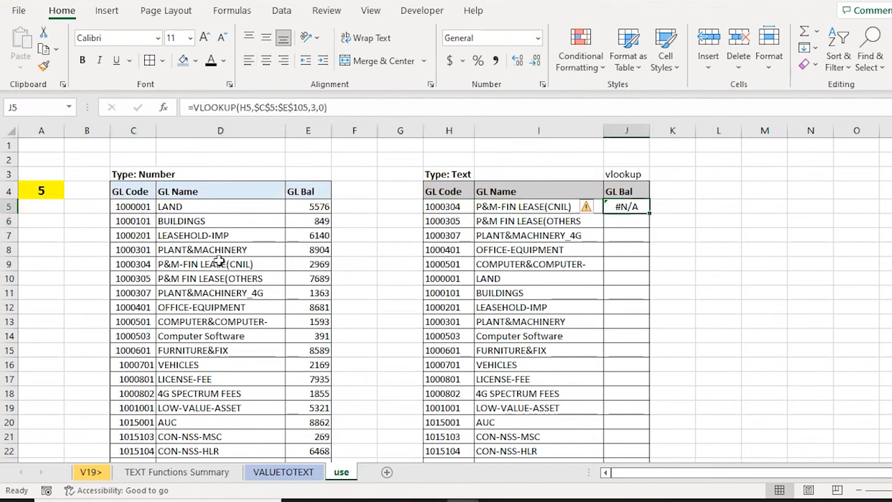
Clear J5 and start a new VLOOKUP with H5 as the lookup value.
key(Delete)
text(=vl)
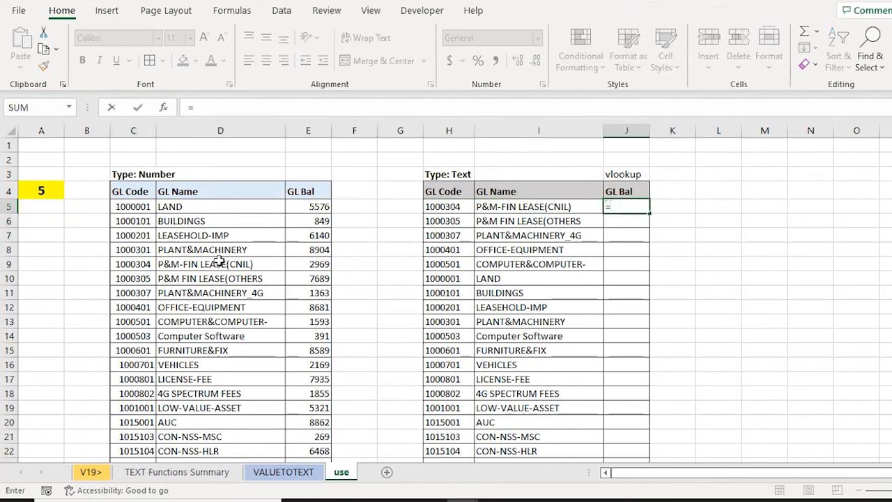
key(Tab)
key(Left)
key(Left)
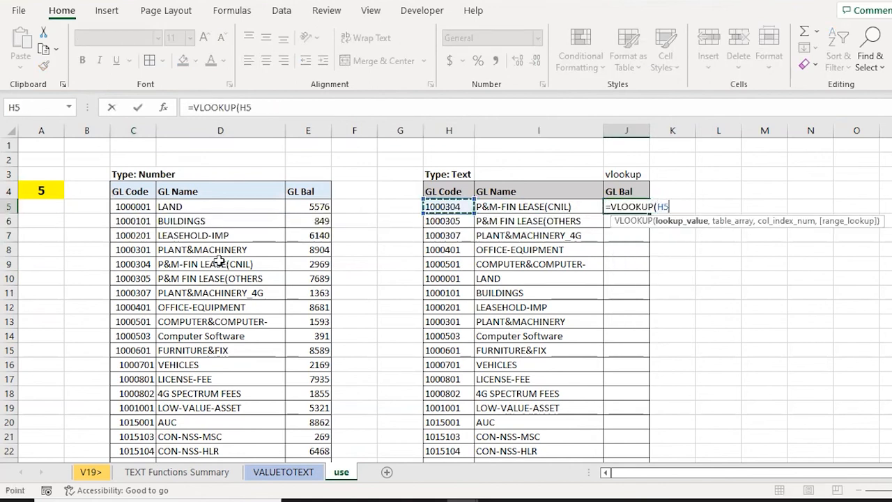
text(,)
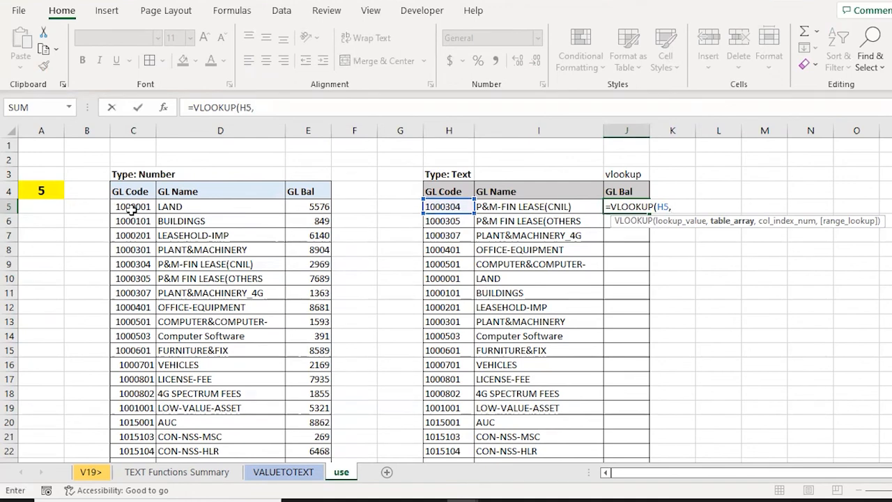
Use VALUETOTEXT($C$5:$E$105) as the lookup table, returning column 3.
text(val)
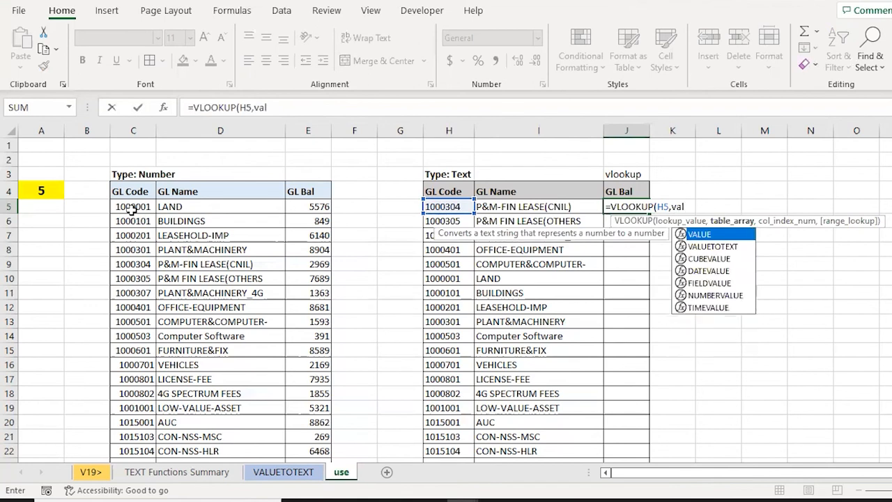
key(Down)
key(Tab)
key(Left)
key(Left)
key(Left)
key(Left)
key(Left)
key(Left)
key(Left)
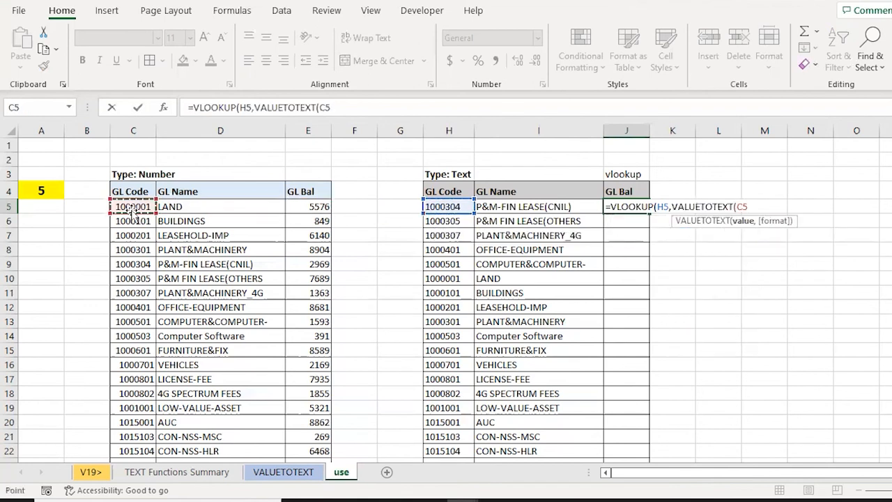
key(shift+Right)
key(shift+Right)
key(ctrl+shift+Down)
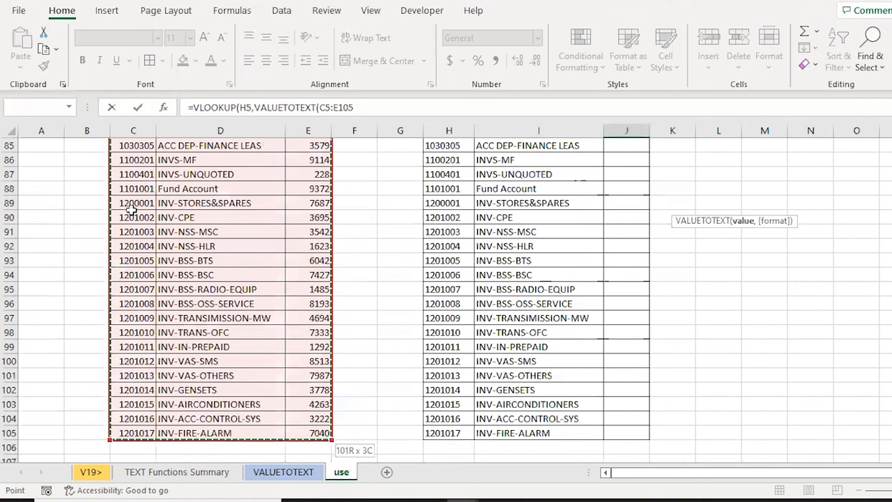
key(F4)
text())
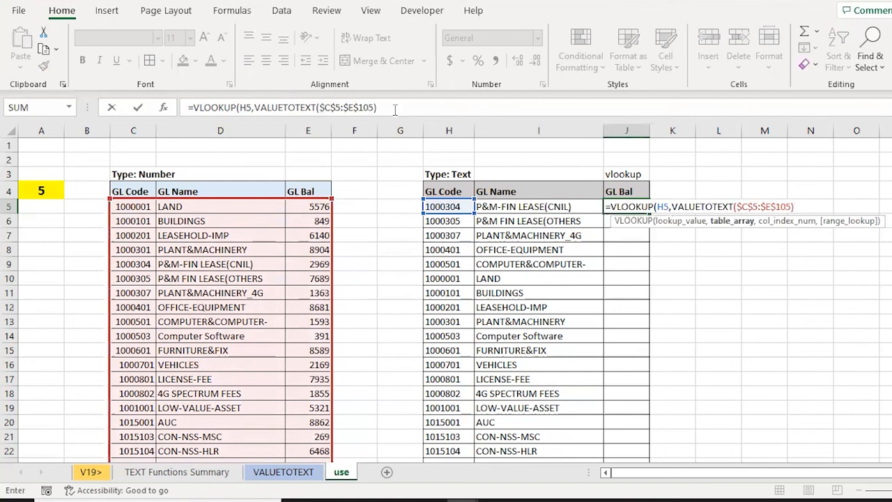
text(,,)
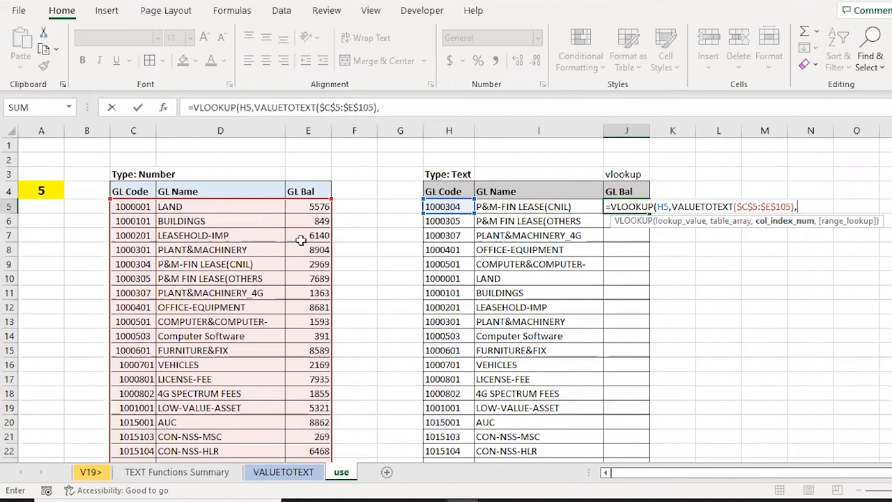
text(3,)
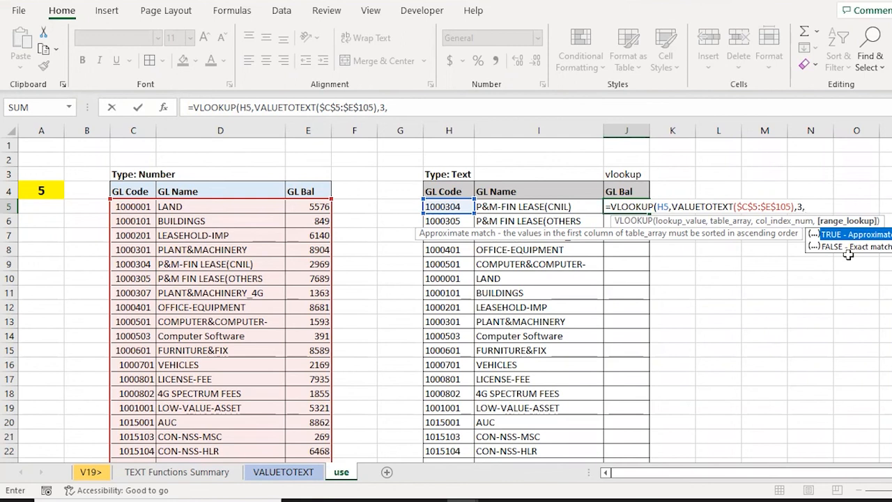
Finish J5's lookup with exact match 0 and fill it down the GL Bal column.
text(0))
key(ctrl+Return)
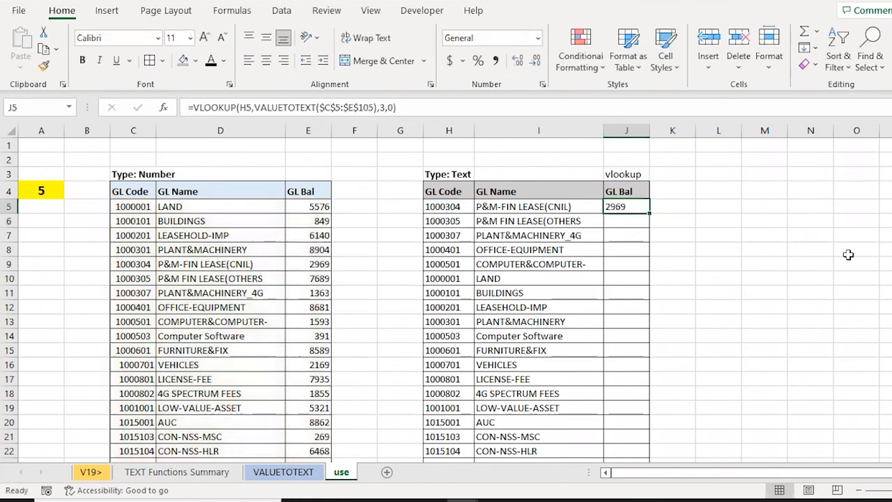
key(ctrl+c)
key(Left)
key(Right)
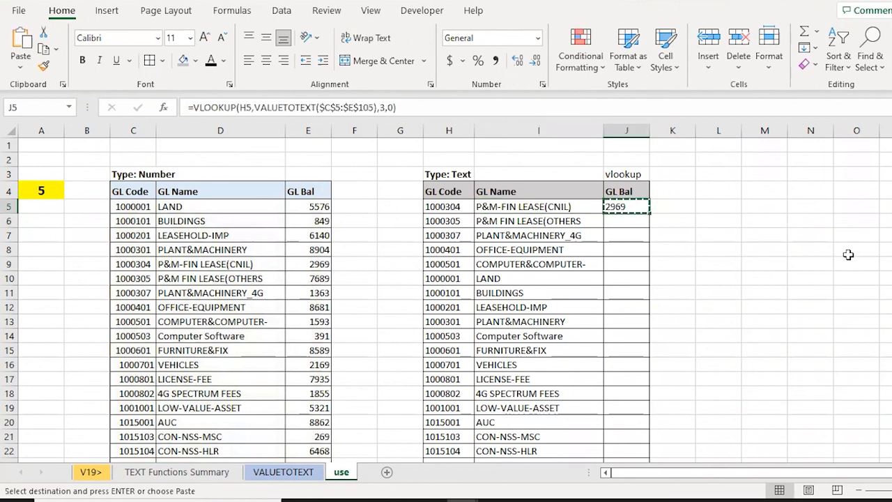
key(Escape)
double_click(649, 213)
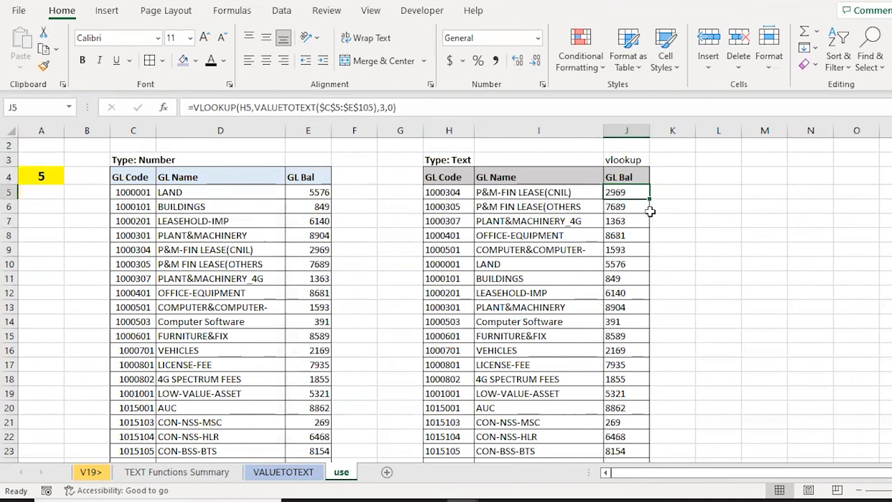
Check the last filled balance in J105, 7040 for 1201017, then return to the top.
key(Down)
key(Down)
key(ctrl+Down)
key(Down)
key(Down)
key(Down)
key(Down)
key(Down)
key(Down)
key(Down)
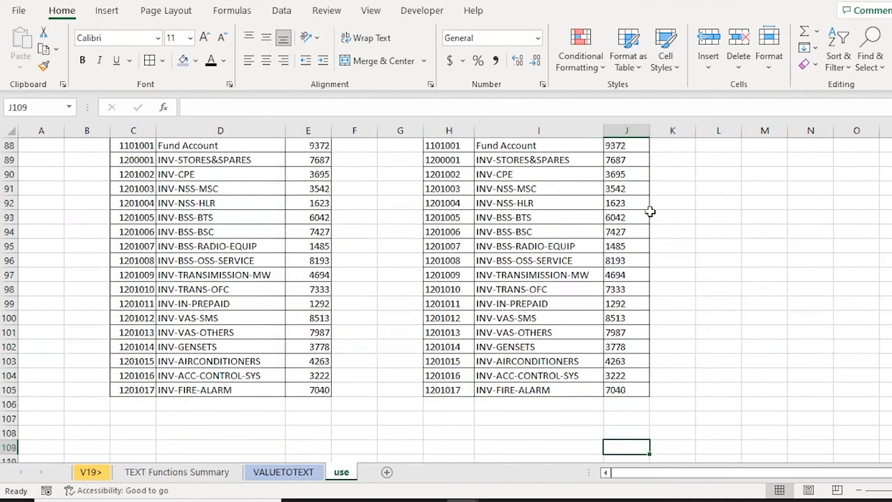
key(ctrl+Up)
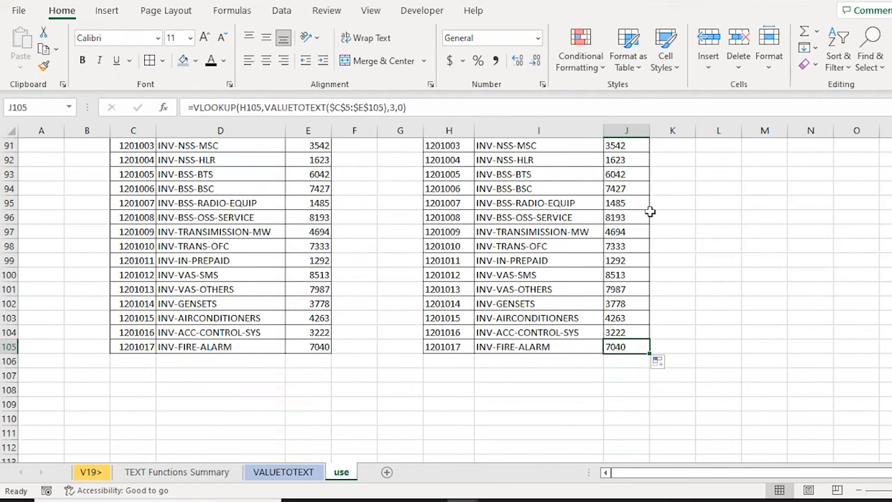
key(Left)
key(ctrl+Up)
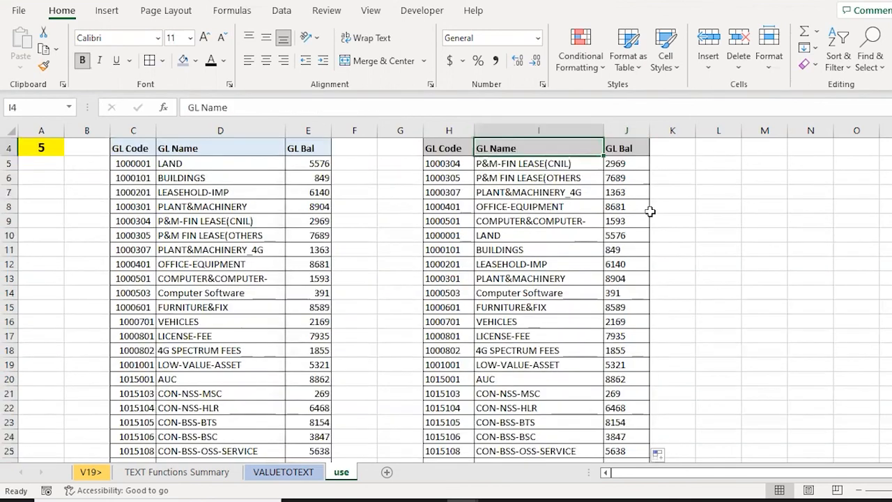
key(ctrl+Up)
key(Down)
key(Down)
key(Down)
key(Down)
key(Down)
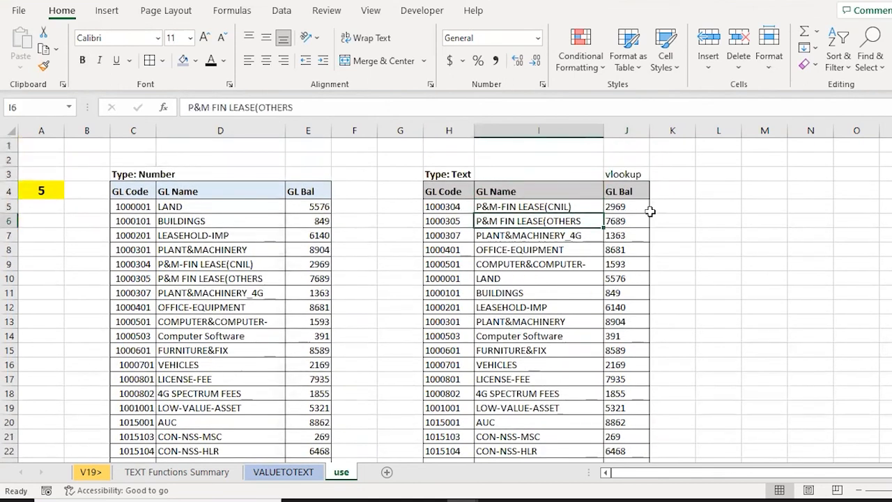